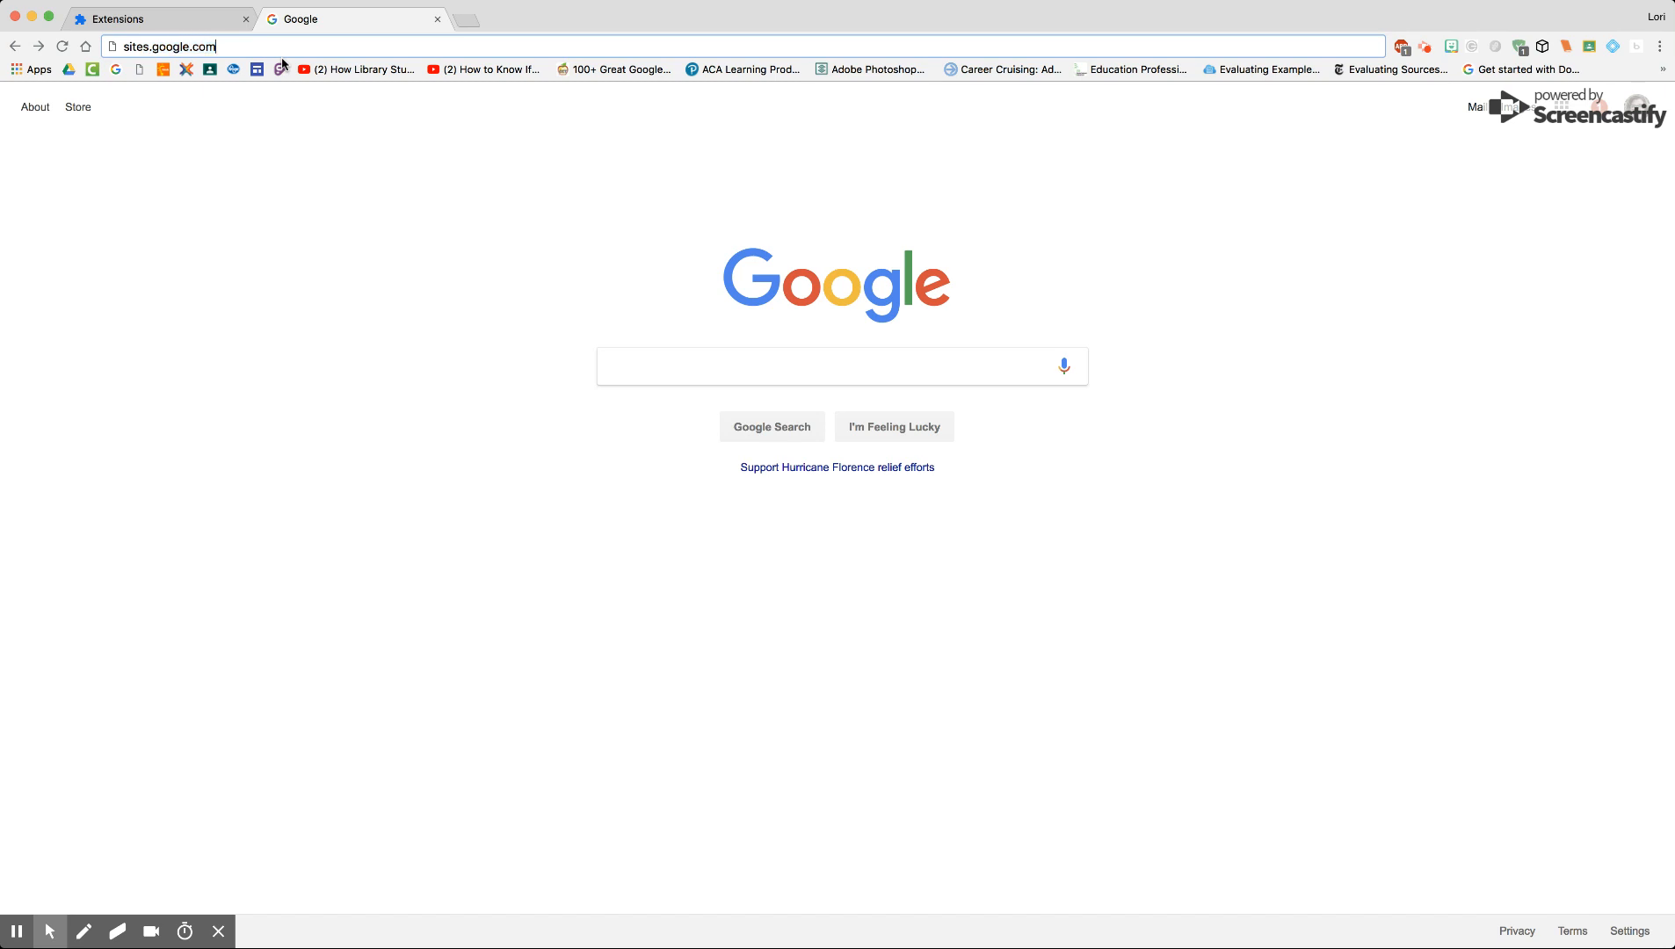
Load sites.google.com in Chrome to reach the school domain's Google Sites home
{"action": "key", "text": "Return"}
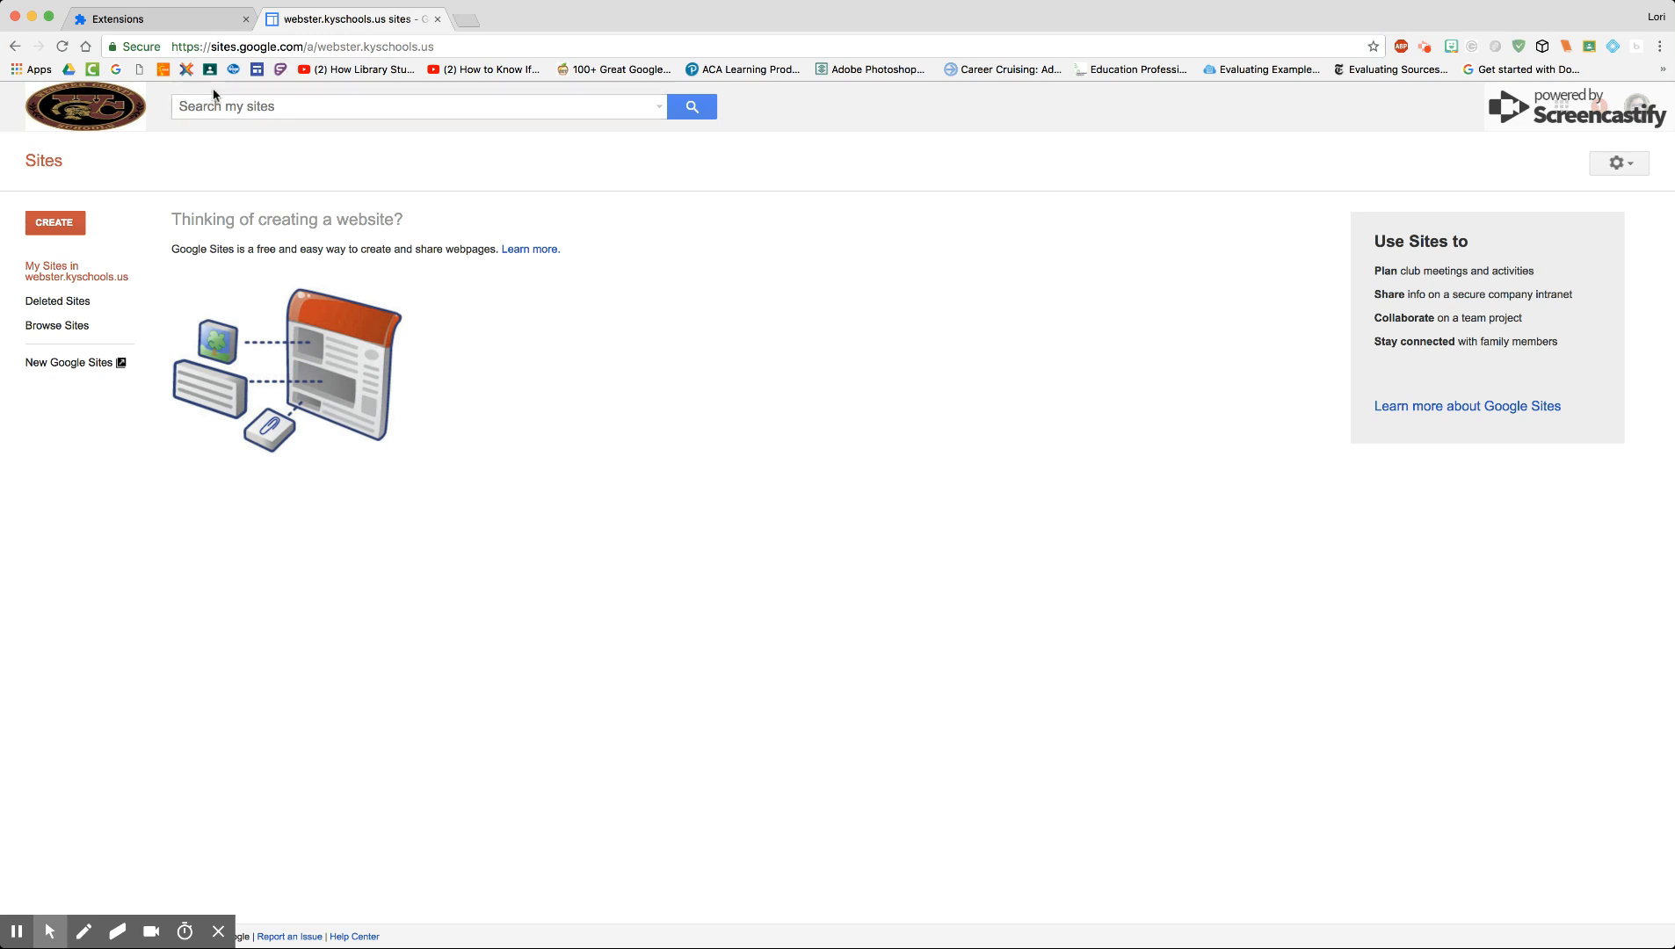
Create a new untitled site using the new Sites editor
{"action": "left_click", "coordinate": [51, 227]}
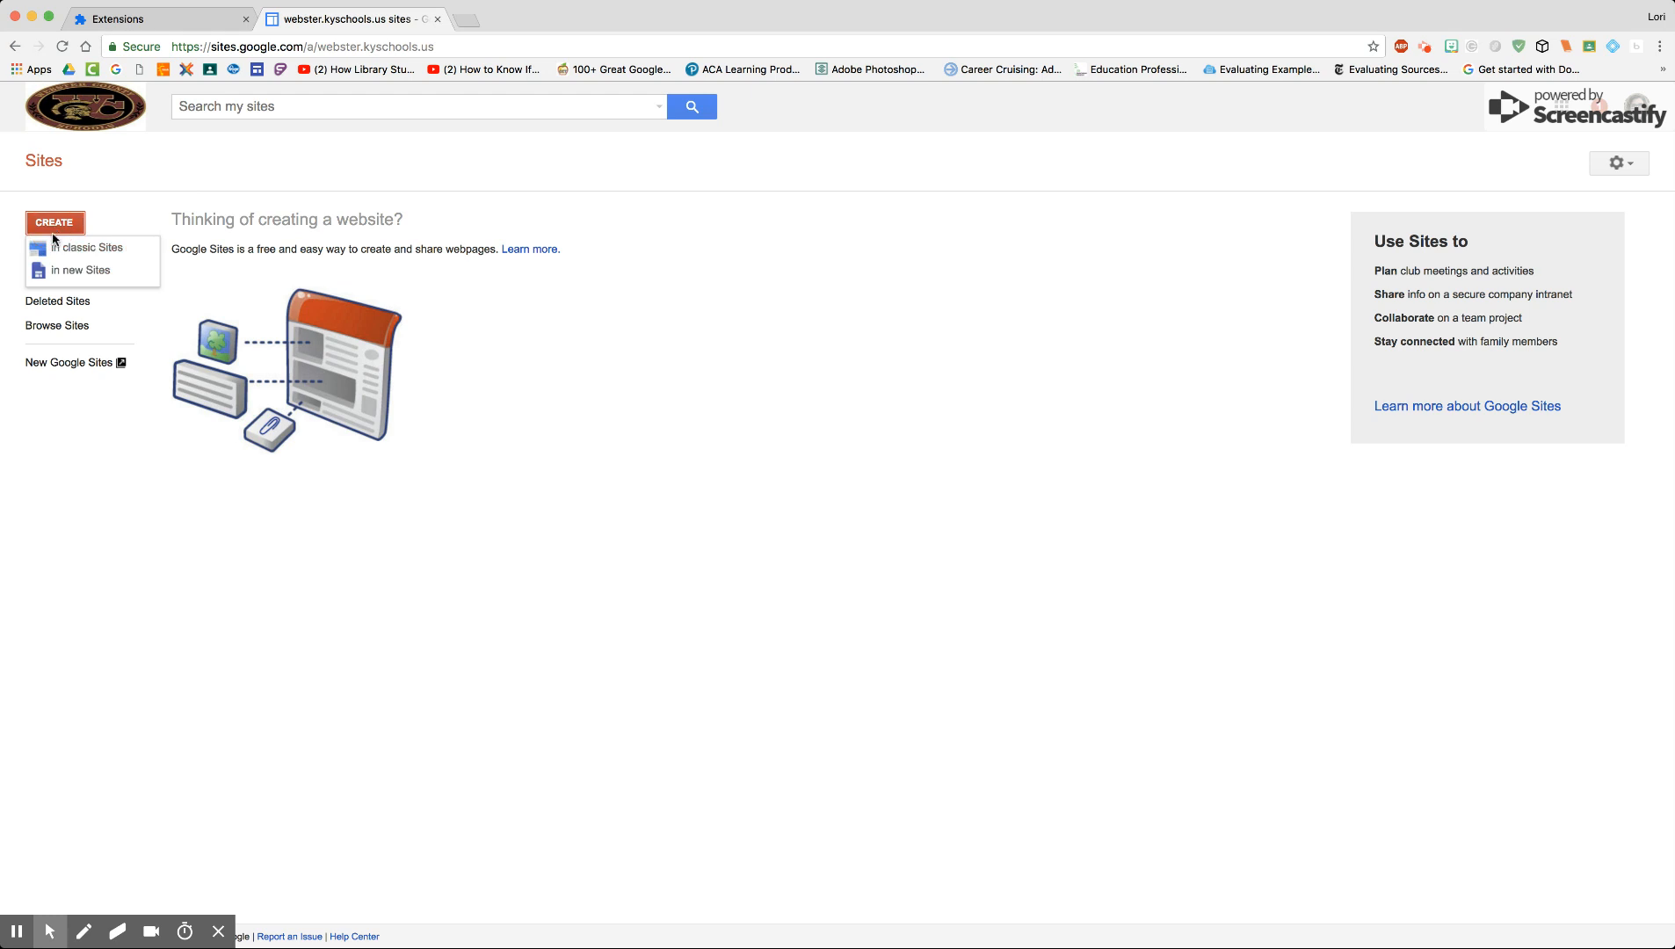
{"action": "left_click", "coordinate": [58, 274]}
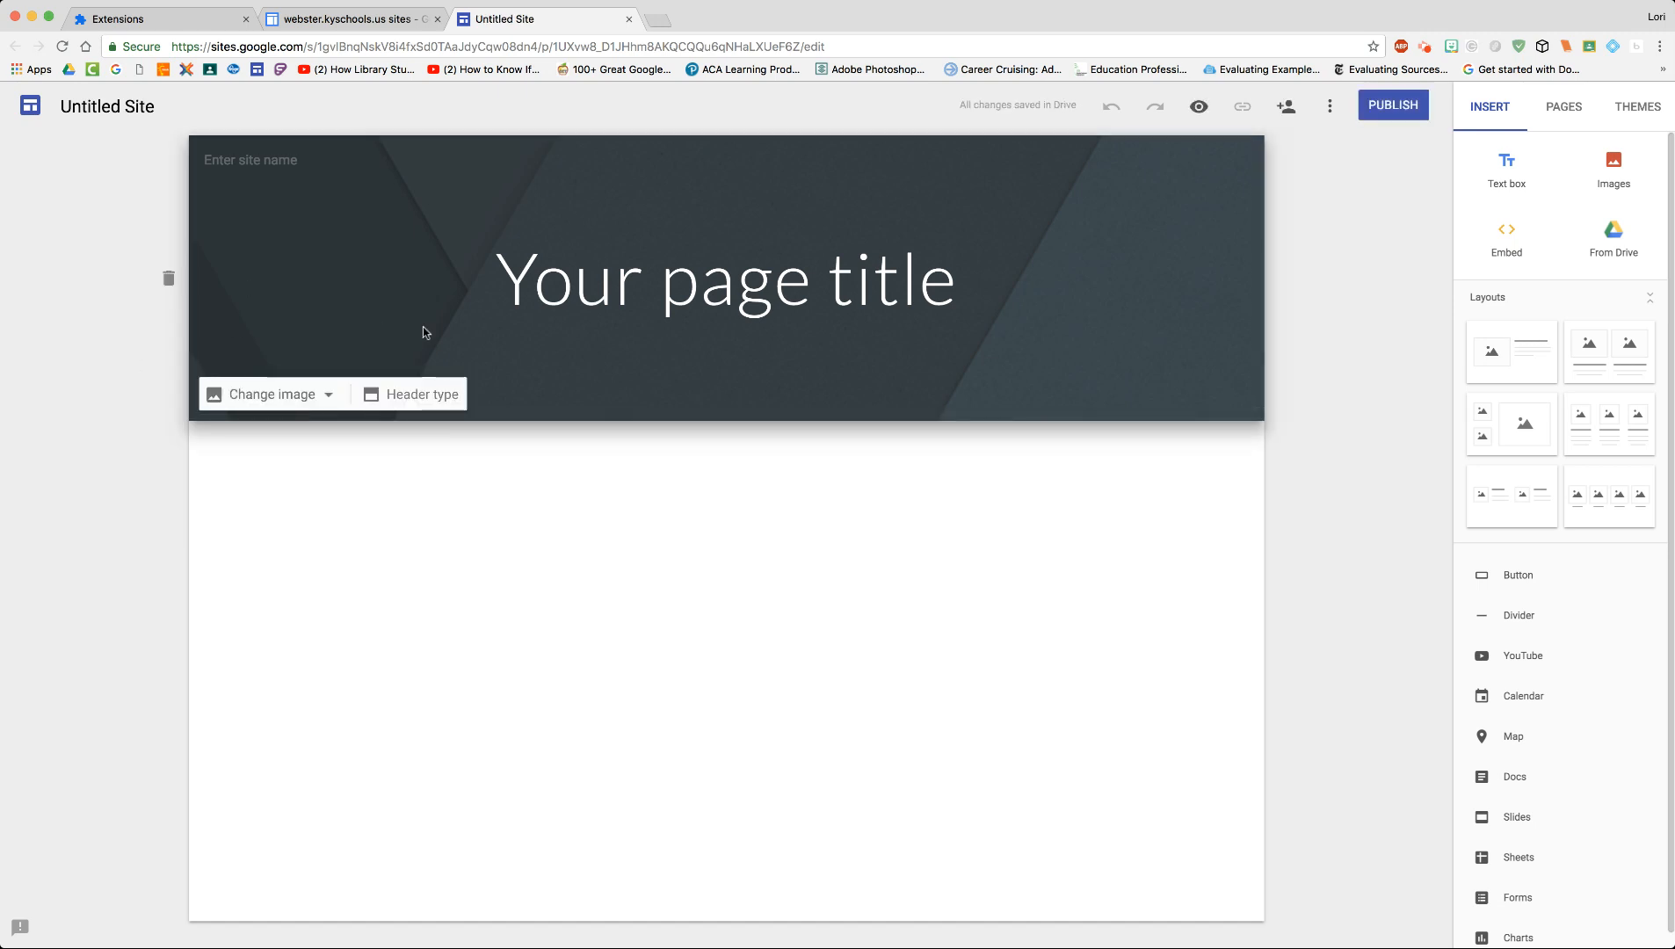
Type the site owner's full name over the 'Your page title' placeholder
{"action": "left_click", "coordinate": [709, 261]}
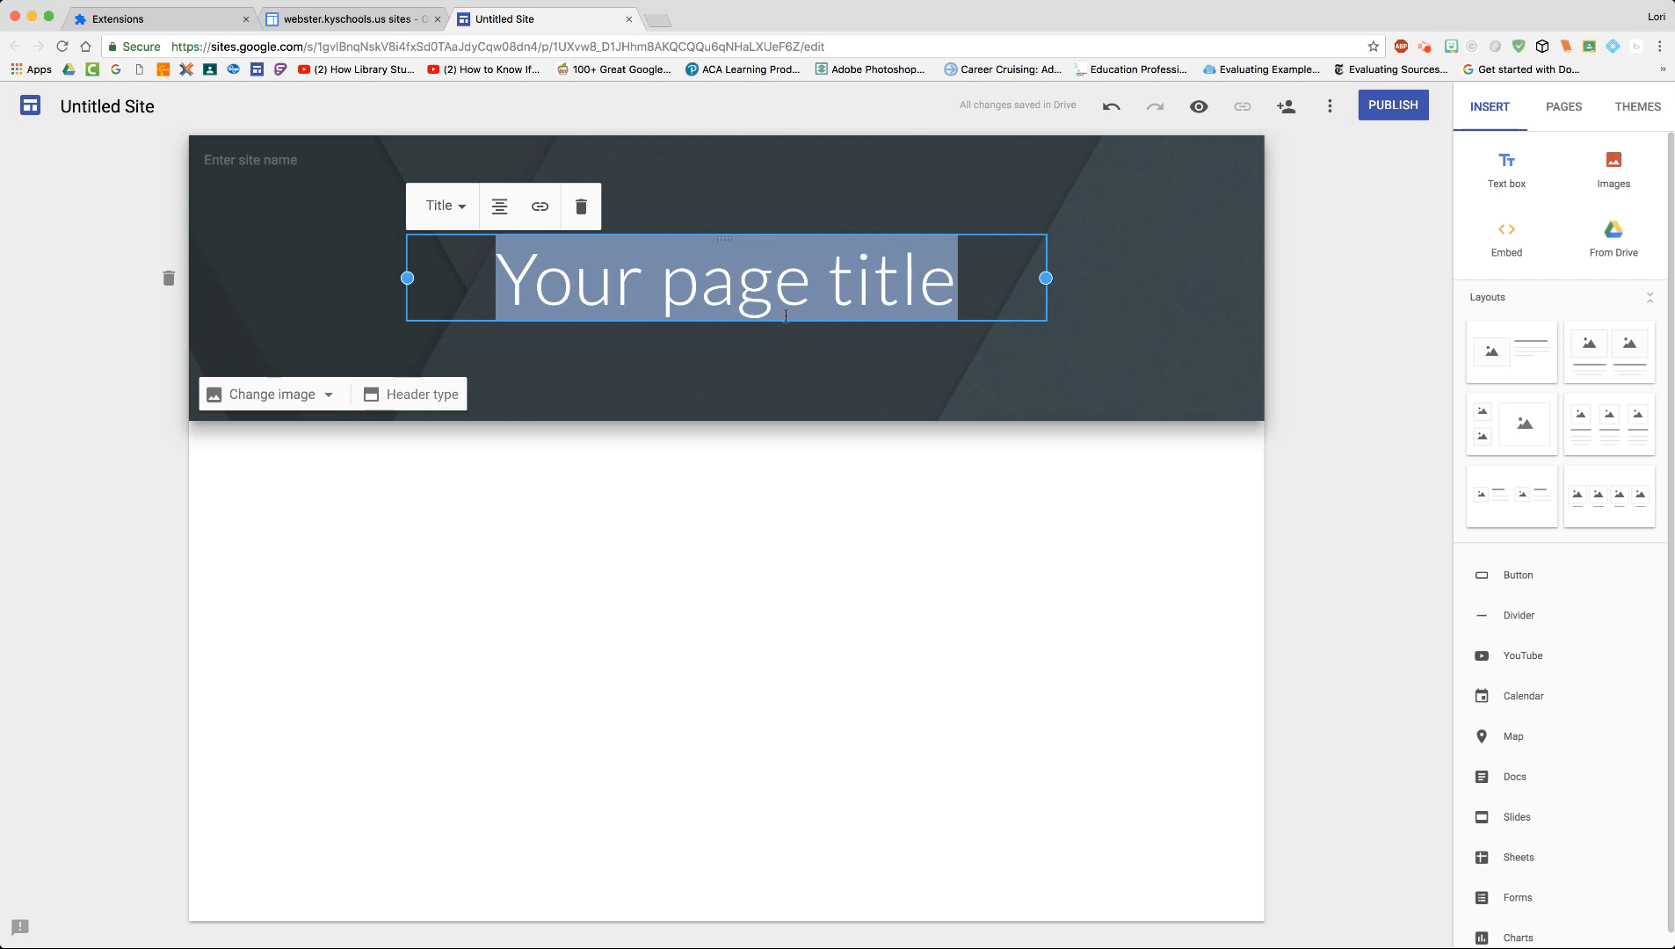
{"action": "type", "text": "Lori "}
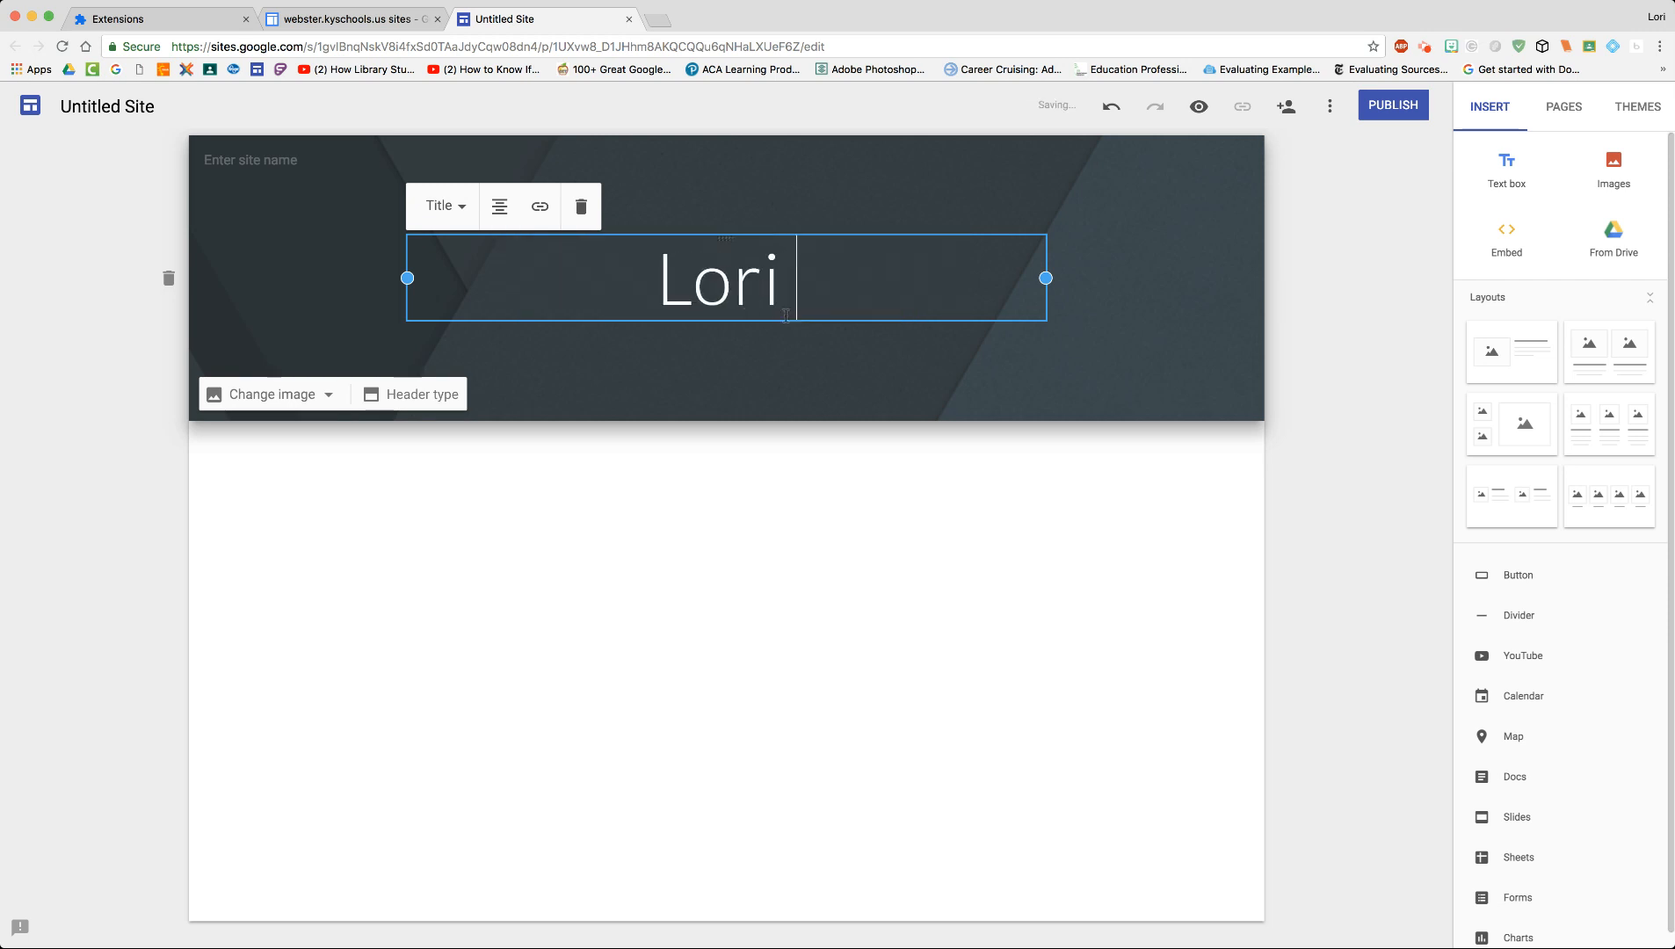
{"action": "type", "text": "A. Corbin"}
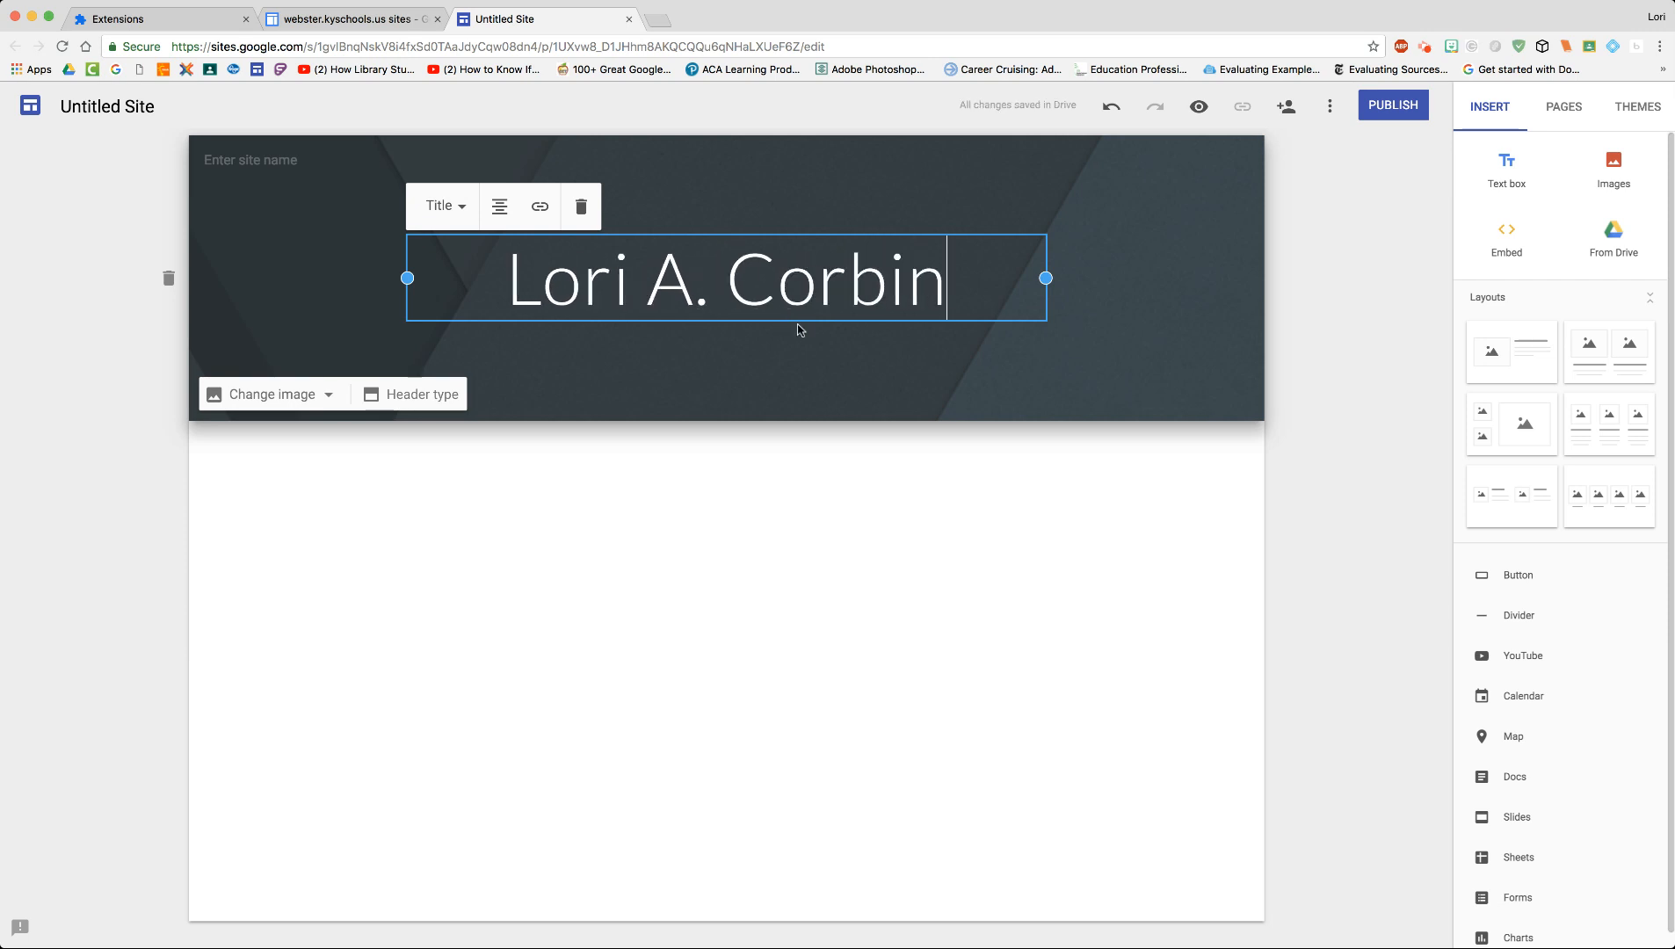
{"action": "left_click", "coordinate": [768, 362]}
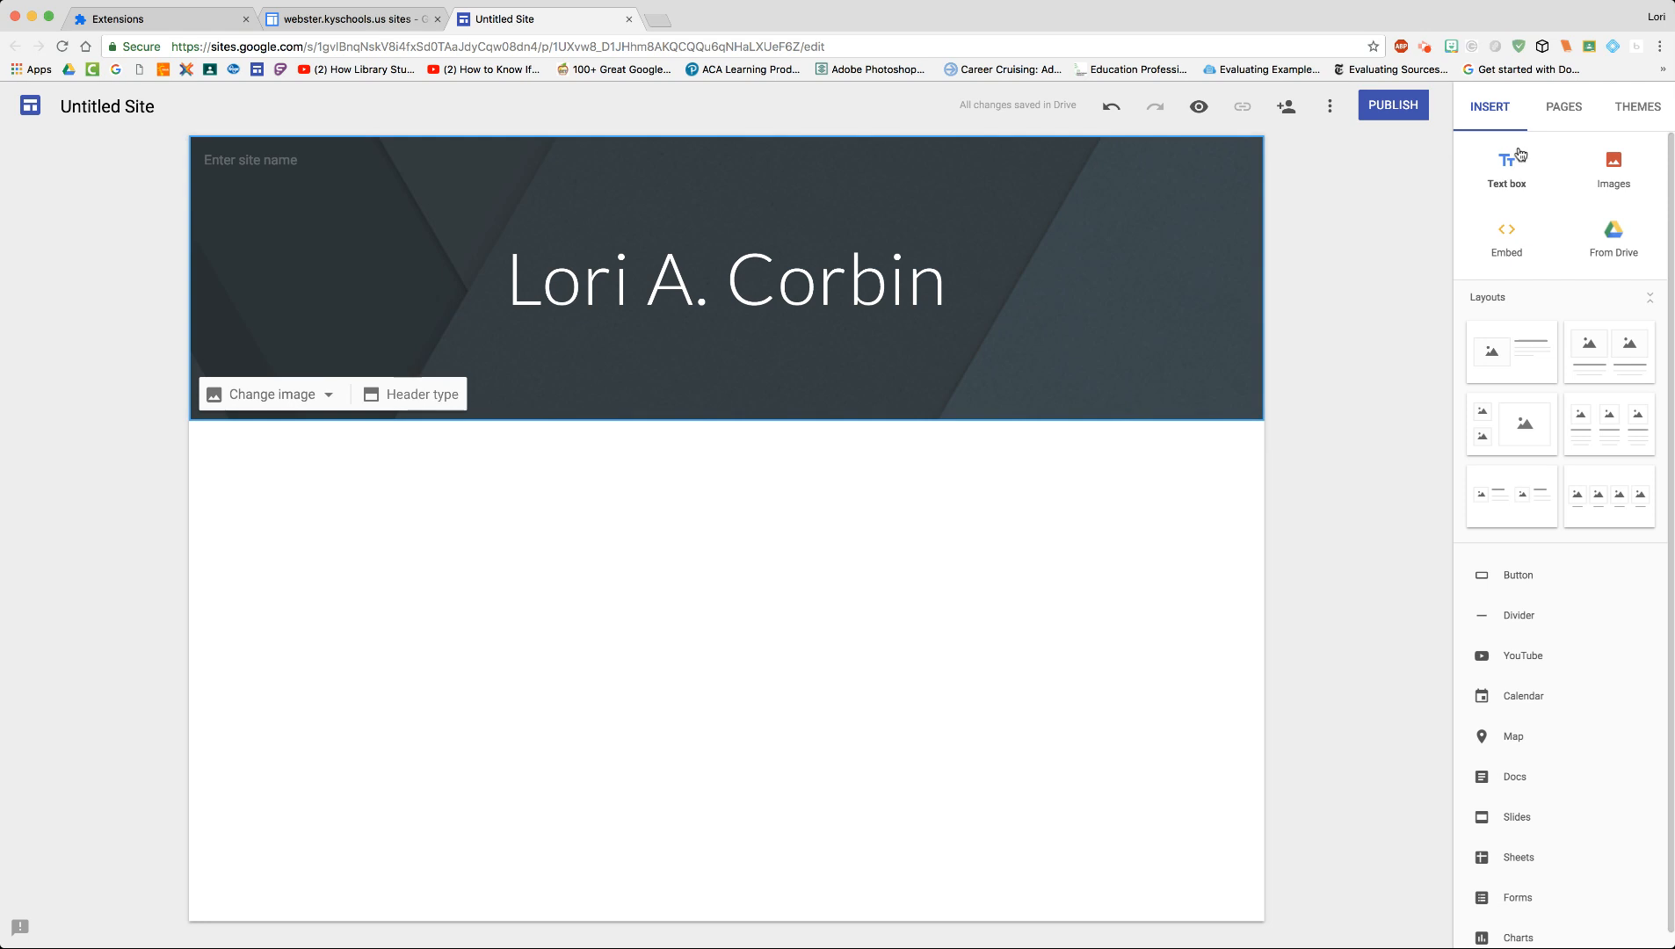
Try pink, teal, purple and black colours and the Heavy font on the Simple theme
{"action": "left_click", "coordinate": [1632, 106]}
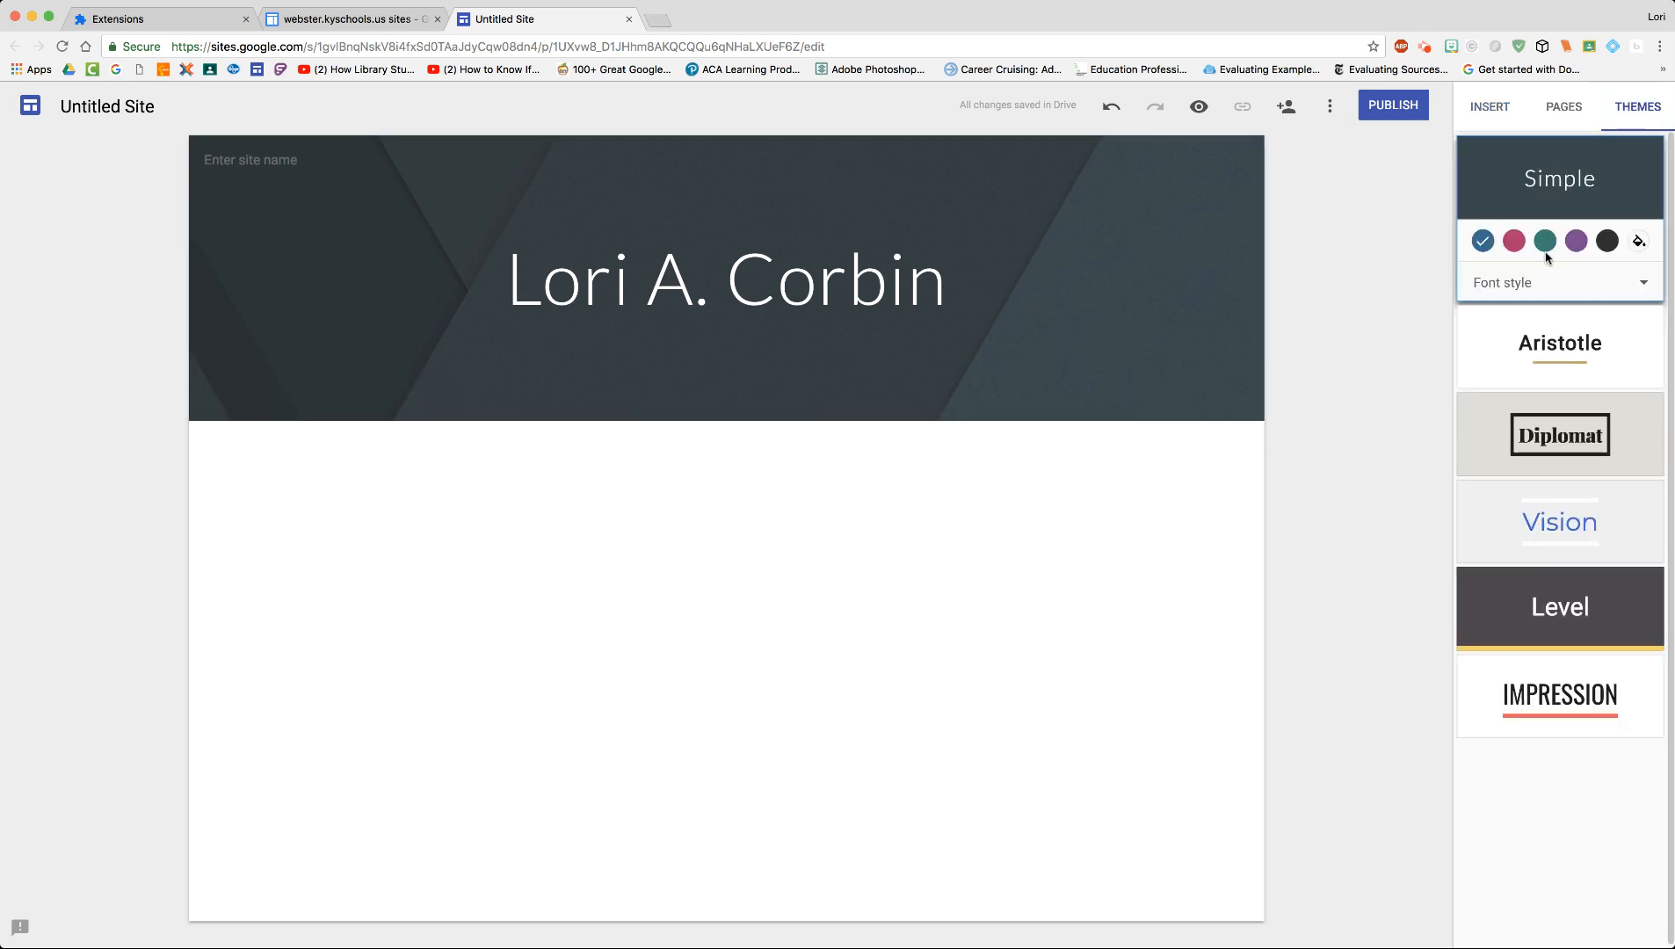
{"action": "left_click", "coordinate": [1512, 244]}
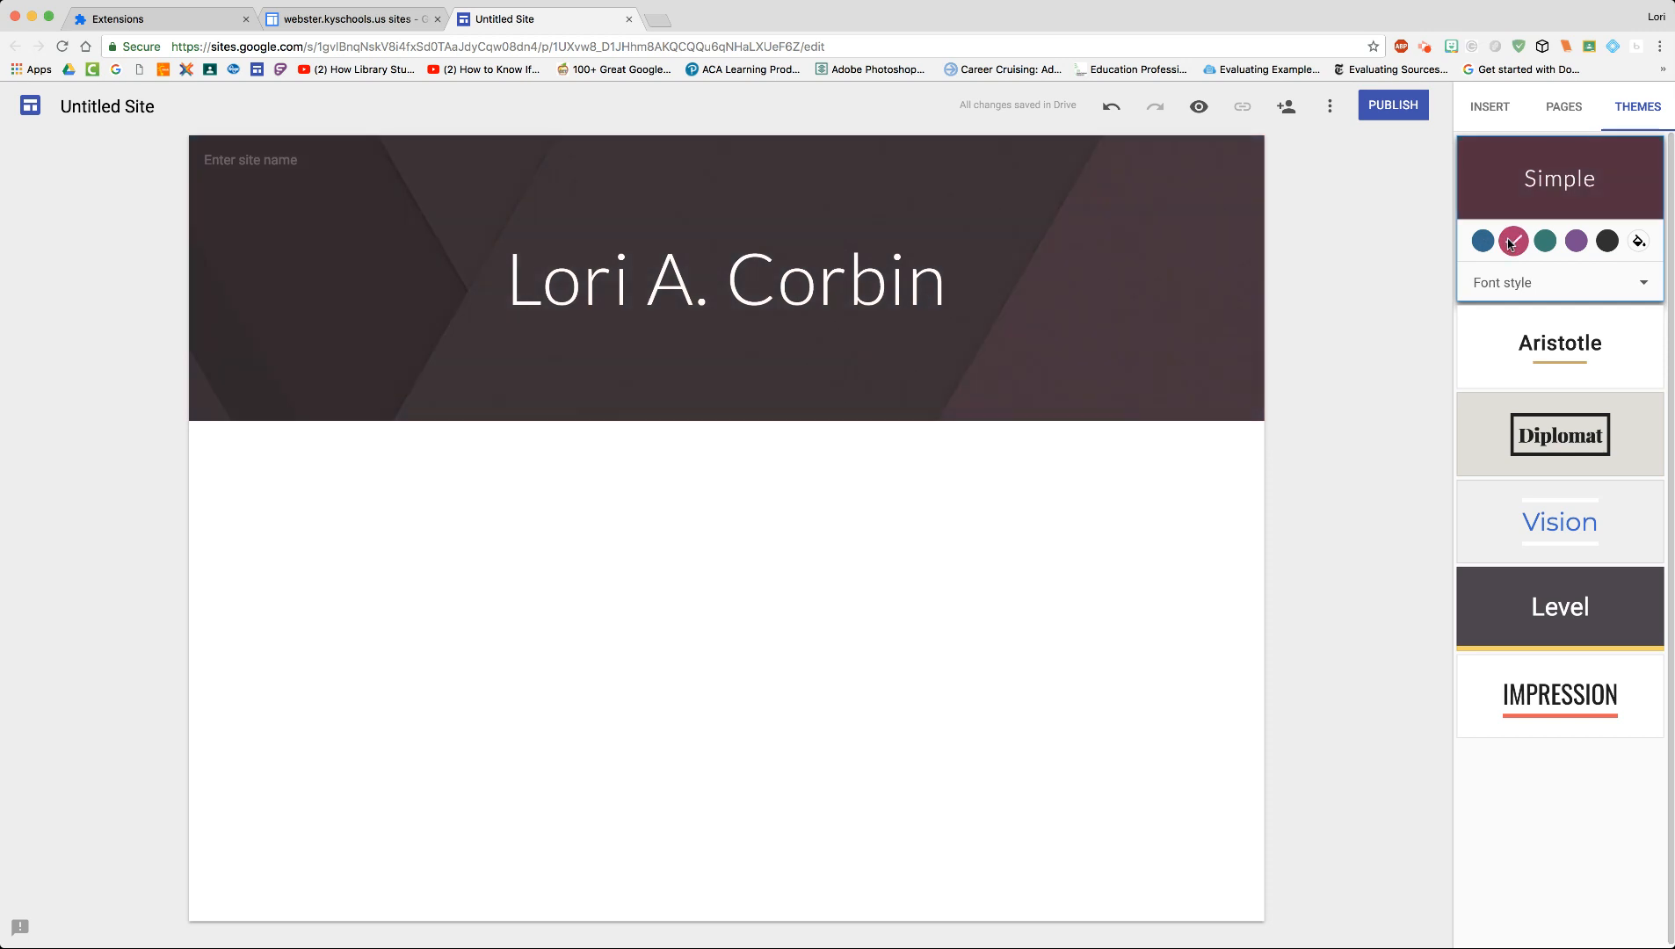
{"action": "left_click", "coordinate": [1543, 244]}
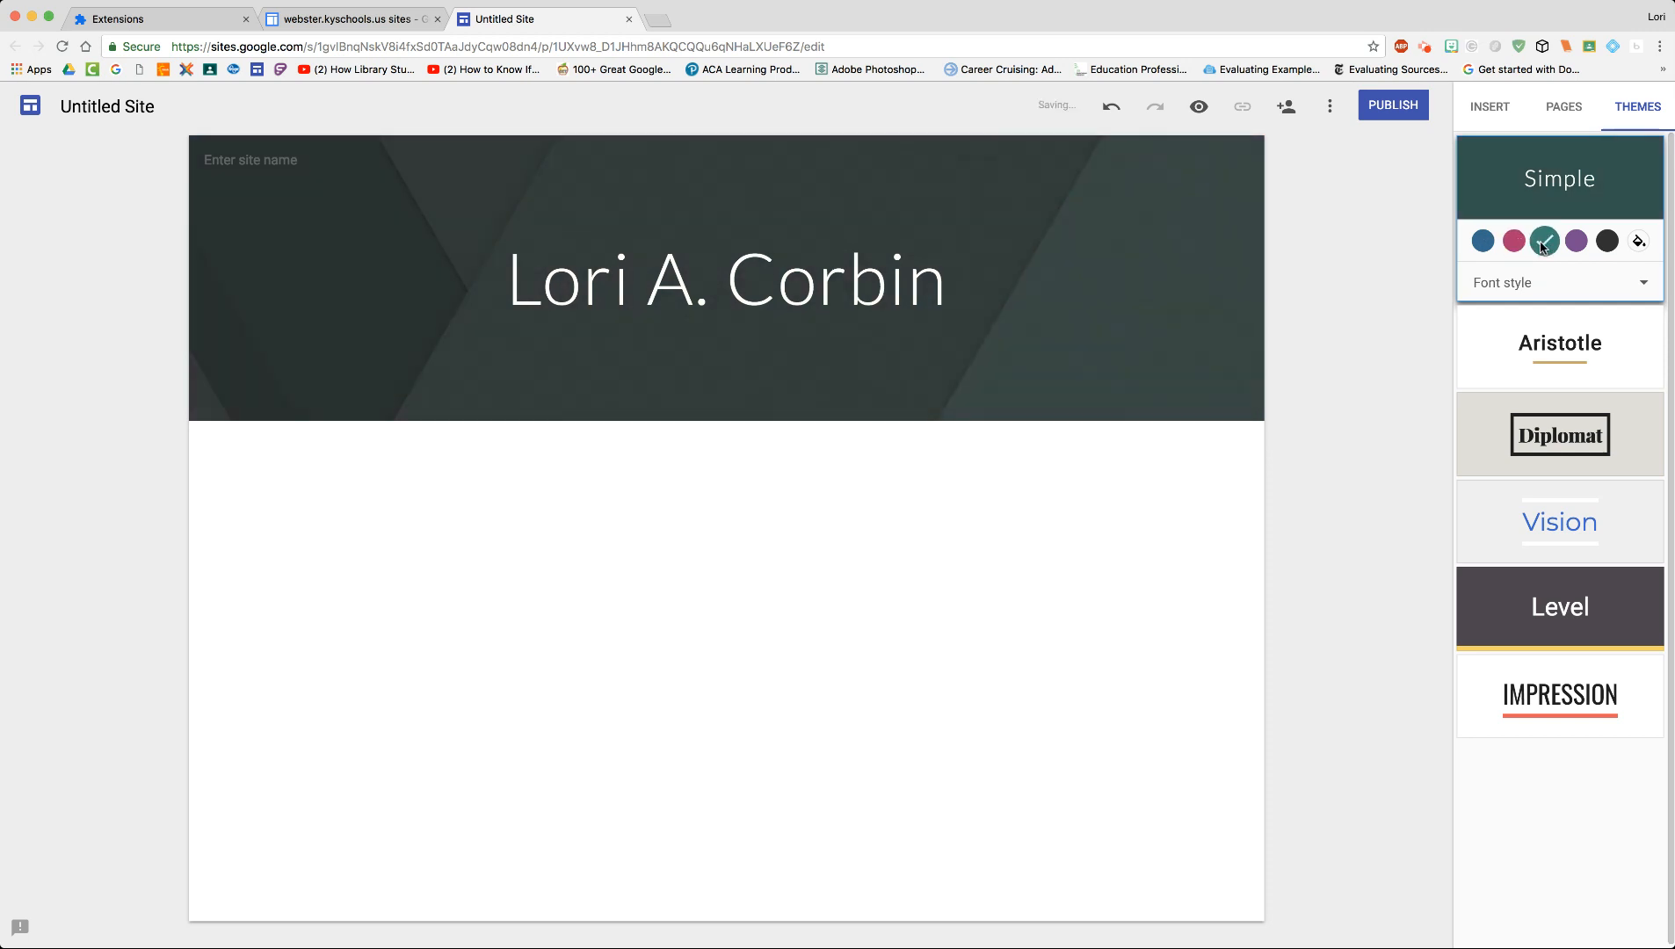
{"action": "left_click", "coordinate": [1576, 243]}
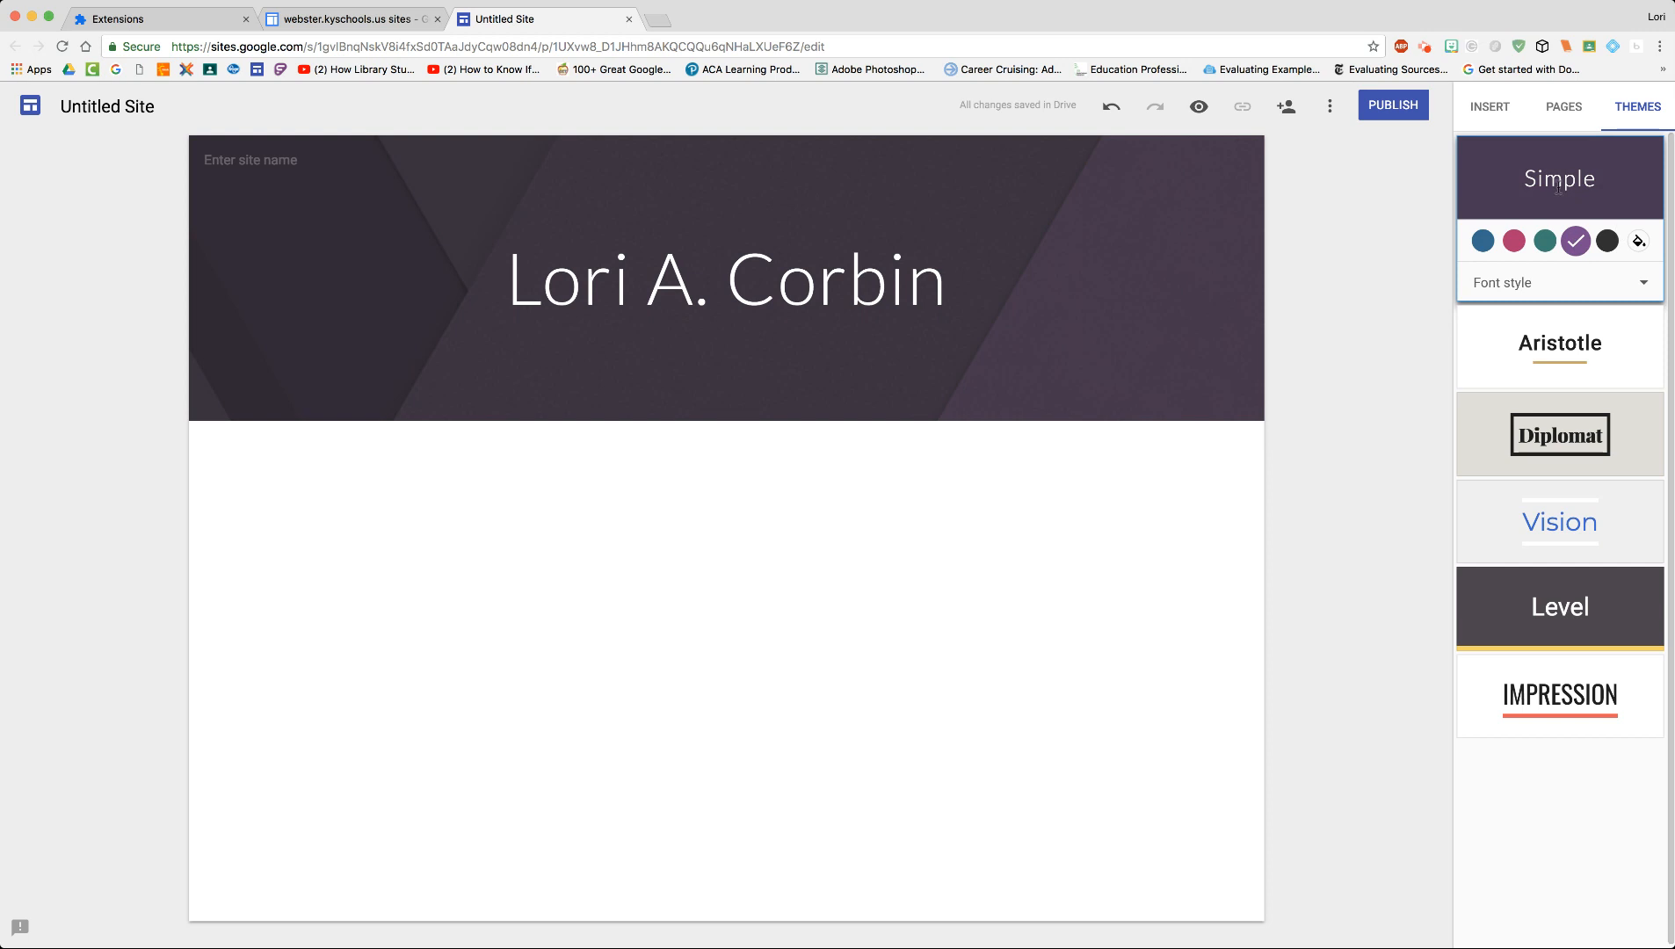
{"action": "left_click", "coordinate": [1607, 241]}
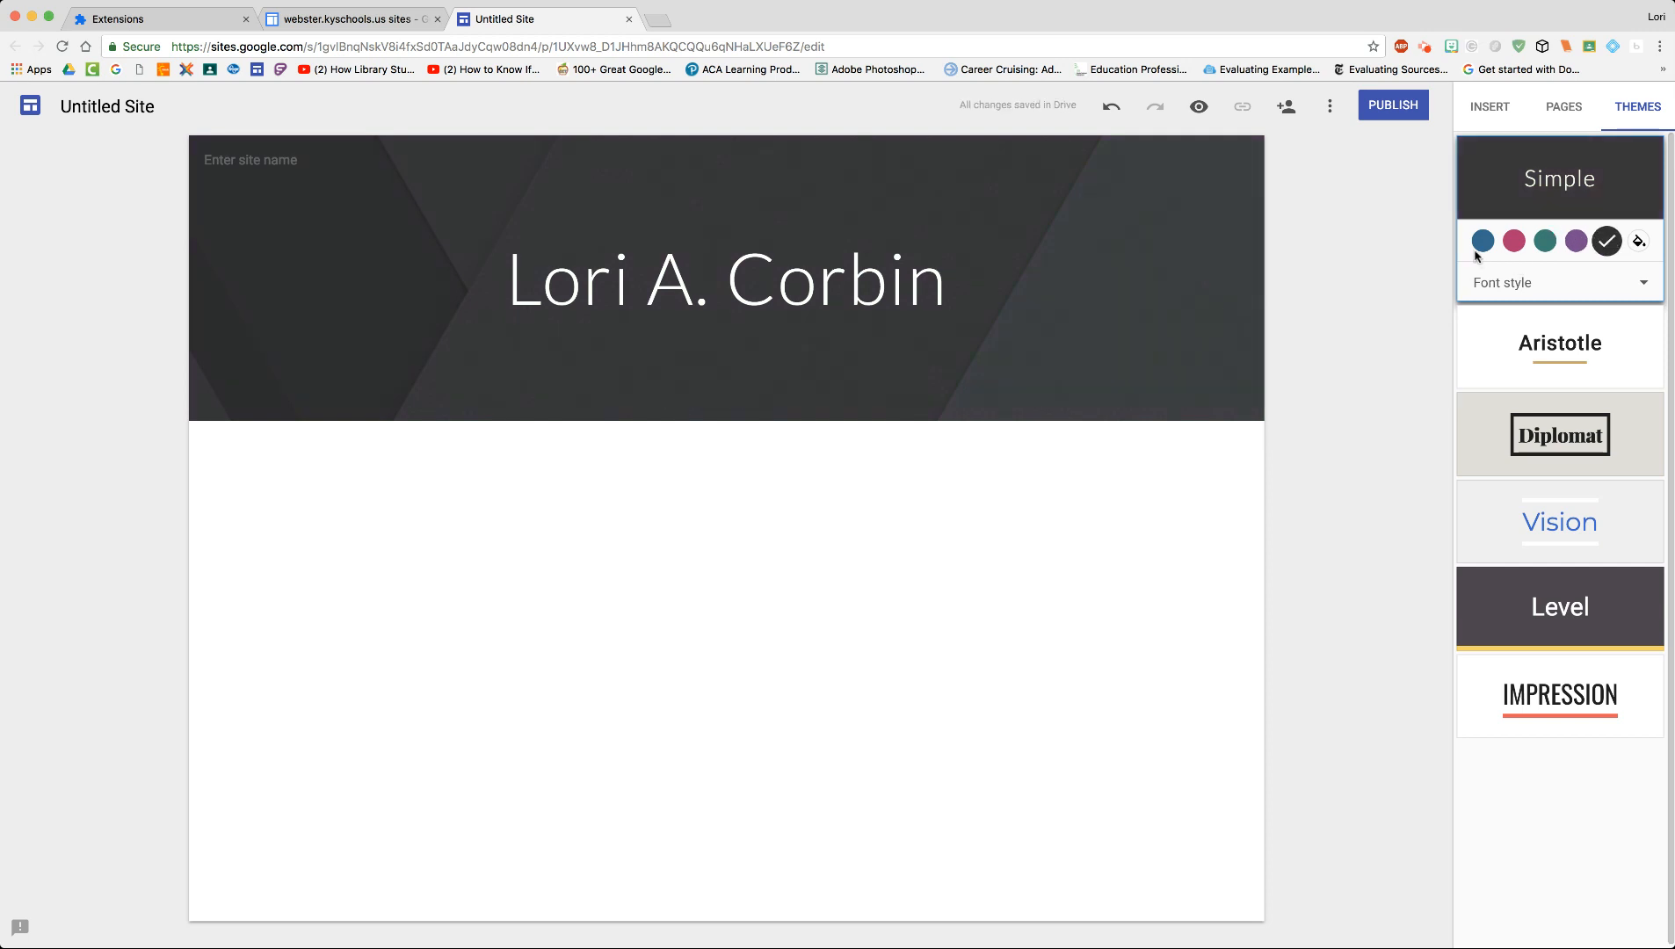
{"action": "left_click", "coordinate": [1642, 283]}
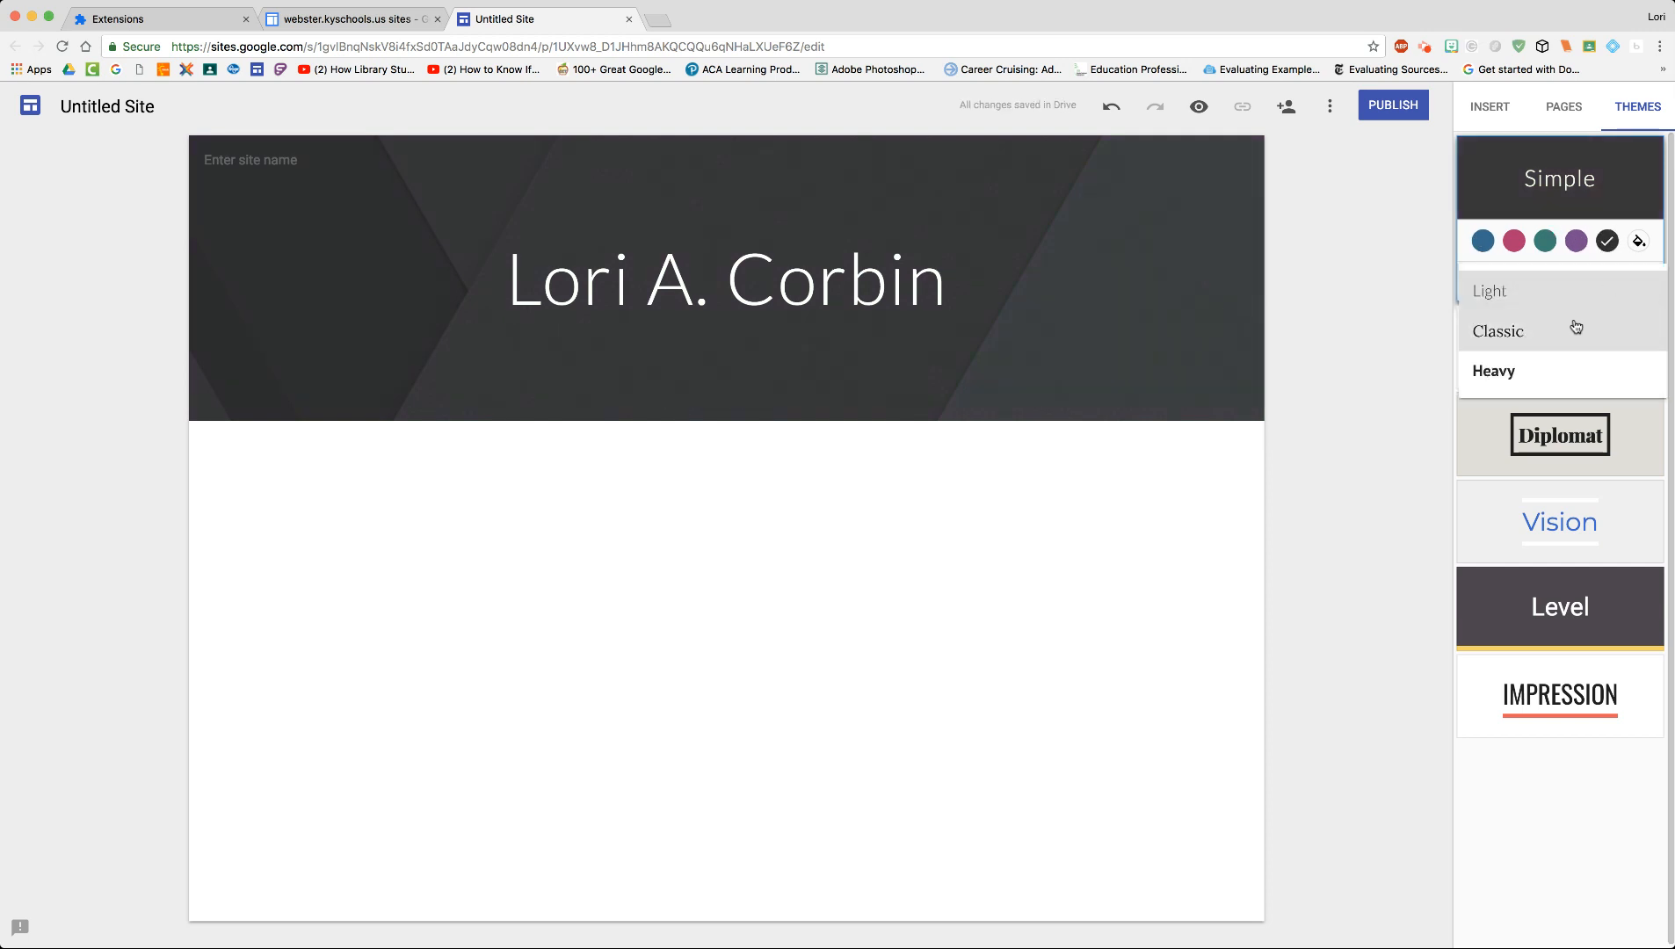
{"action": "left_click", "coordinate": [1556, 375]}
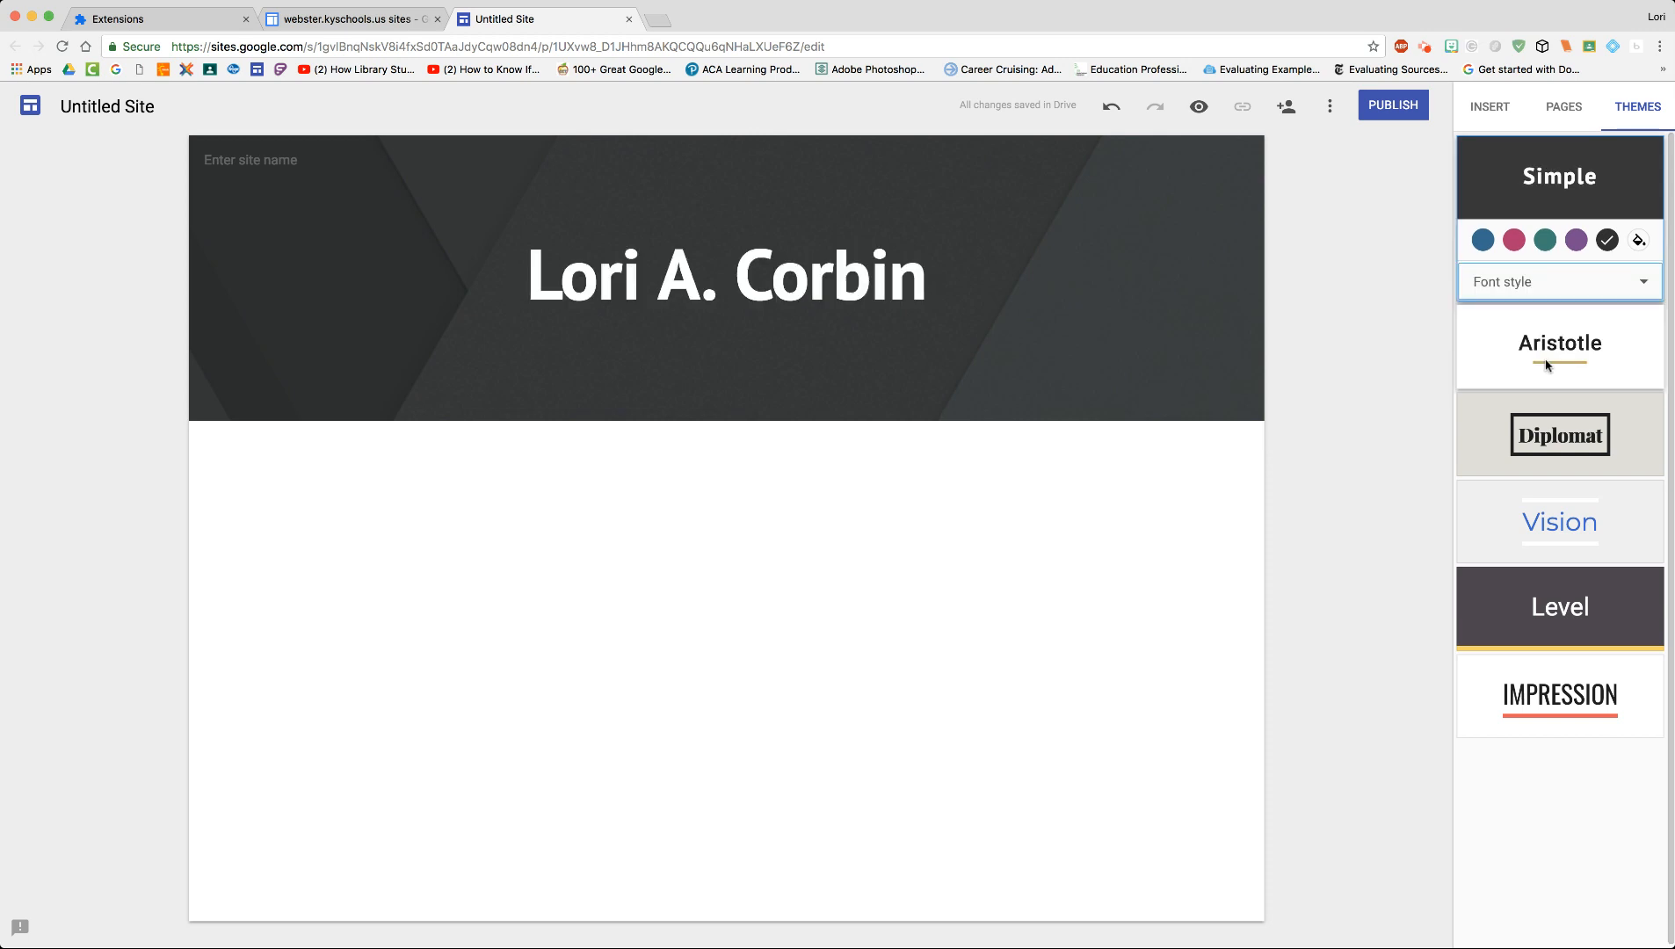
{"action": "left_click", "coordinate": [1578, 280]}
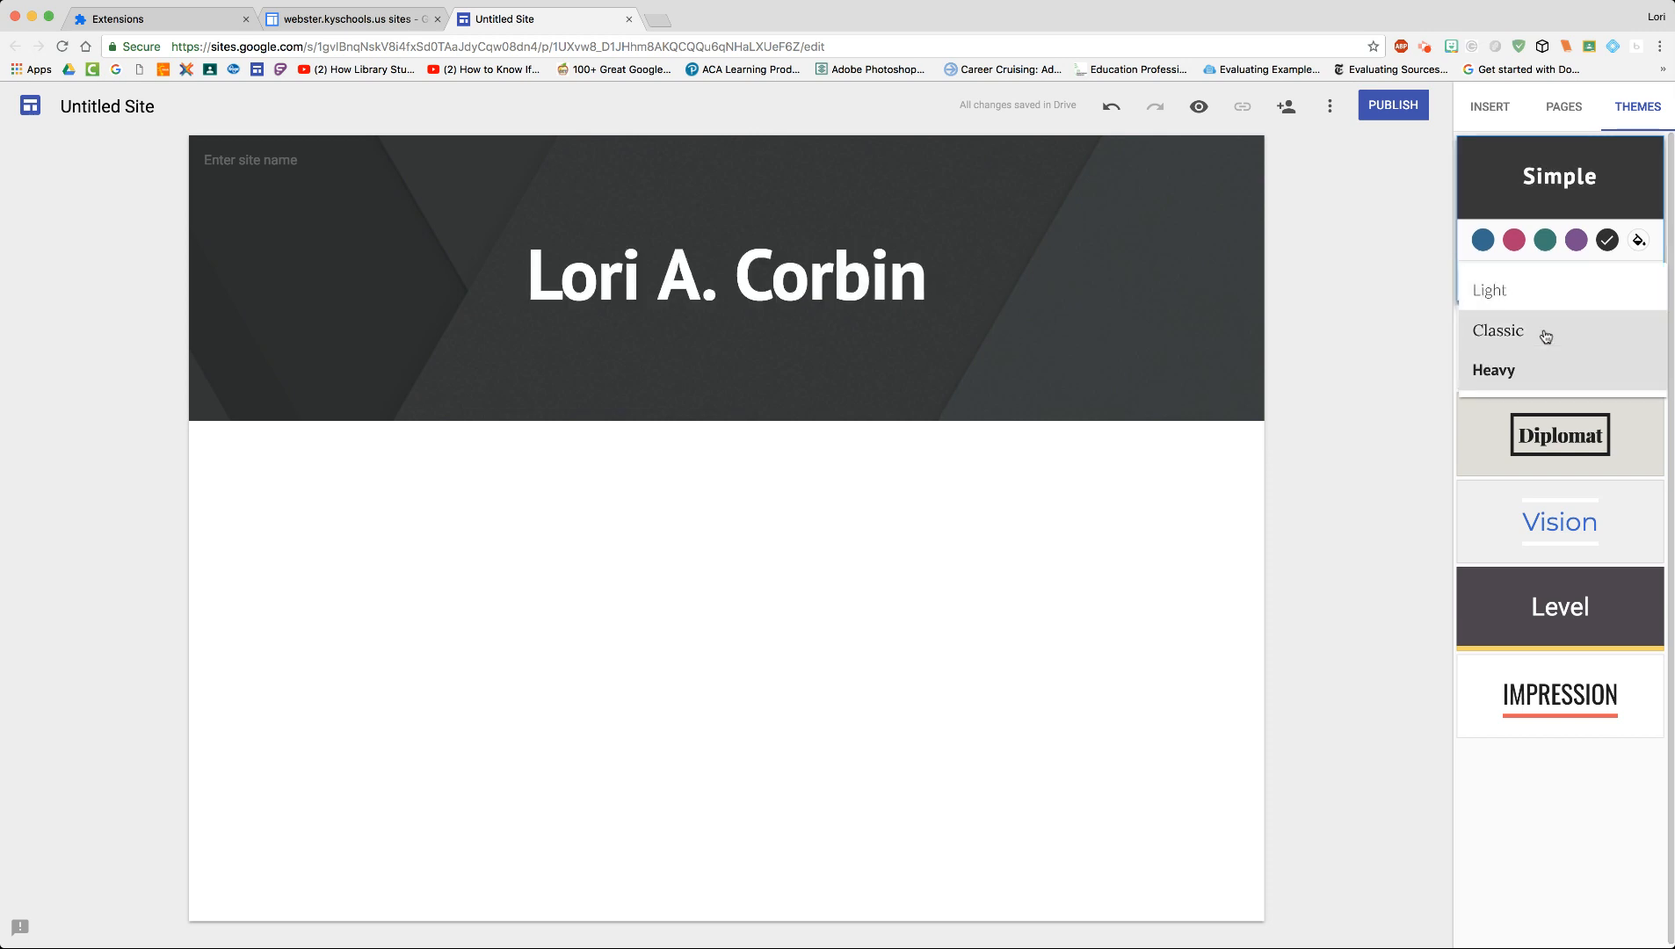
{"action": "left_click", "coordinate": [1505, 197]}
Preview the Aristotle, Diplomat, Vision, Level and Impression themes, ending on Impression
{"action": "left_click", "coordinate": [1503, 344]}
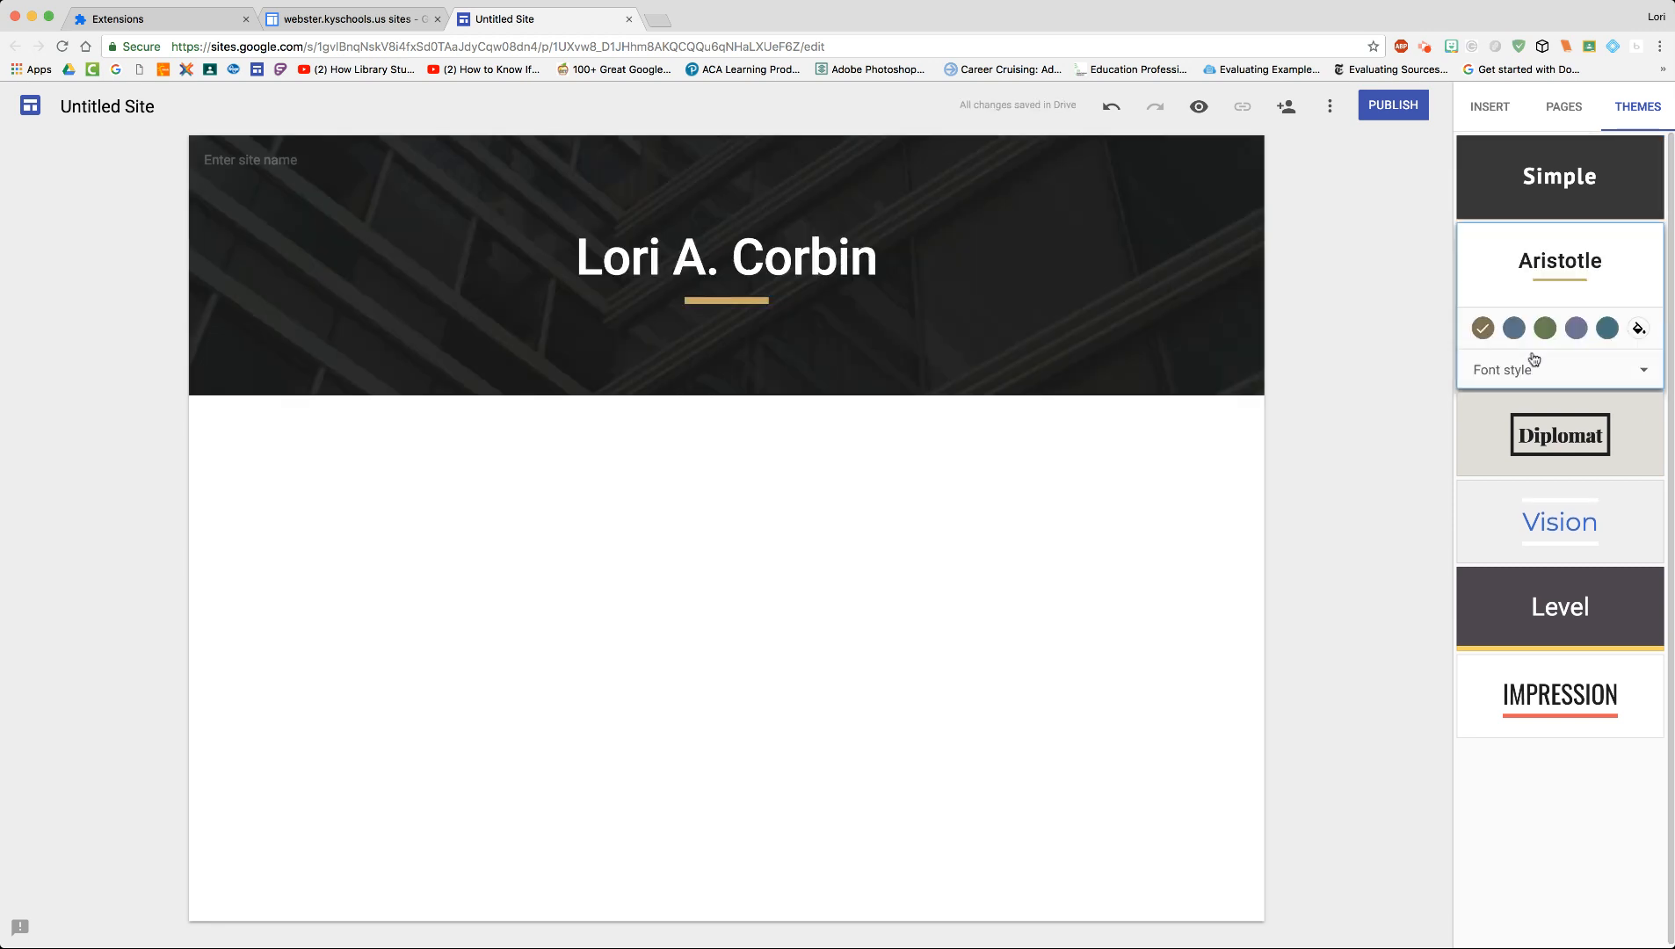
{"action": "left_click", "coordinate": [1499, 434]}
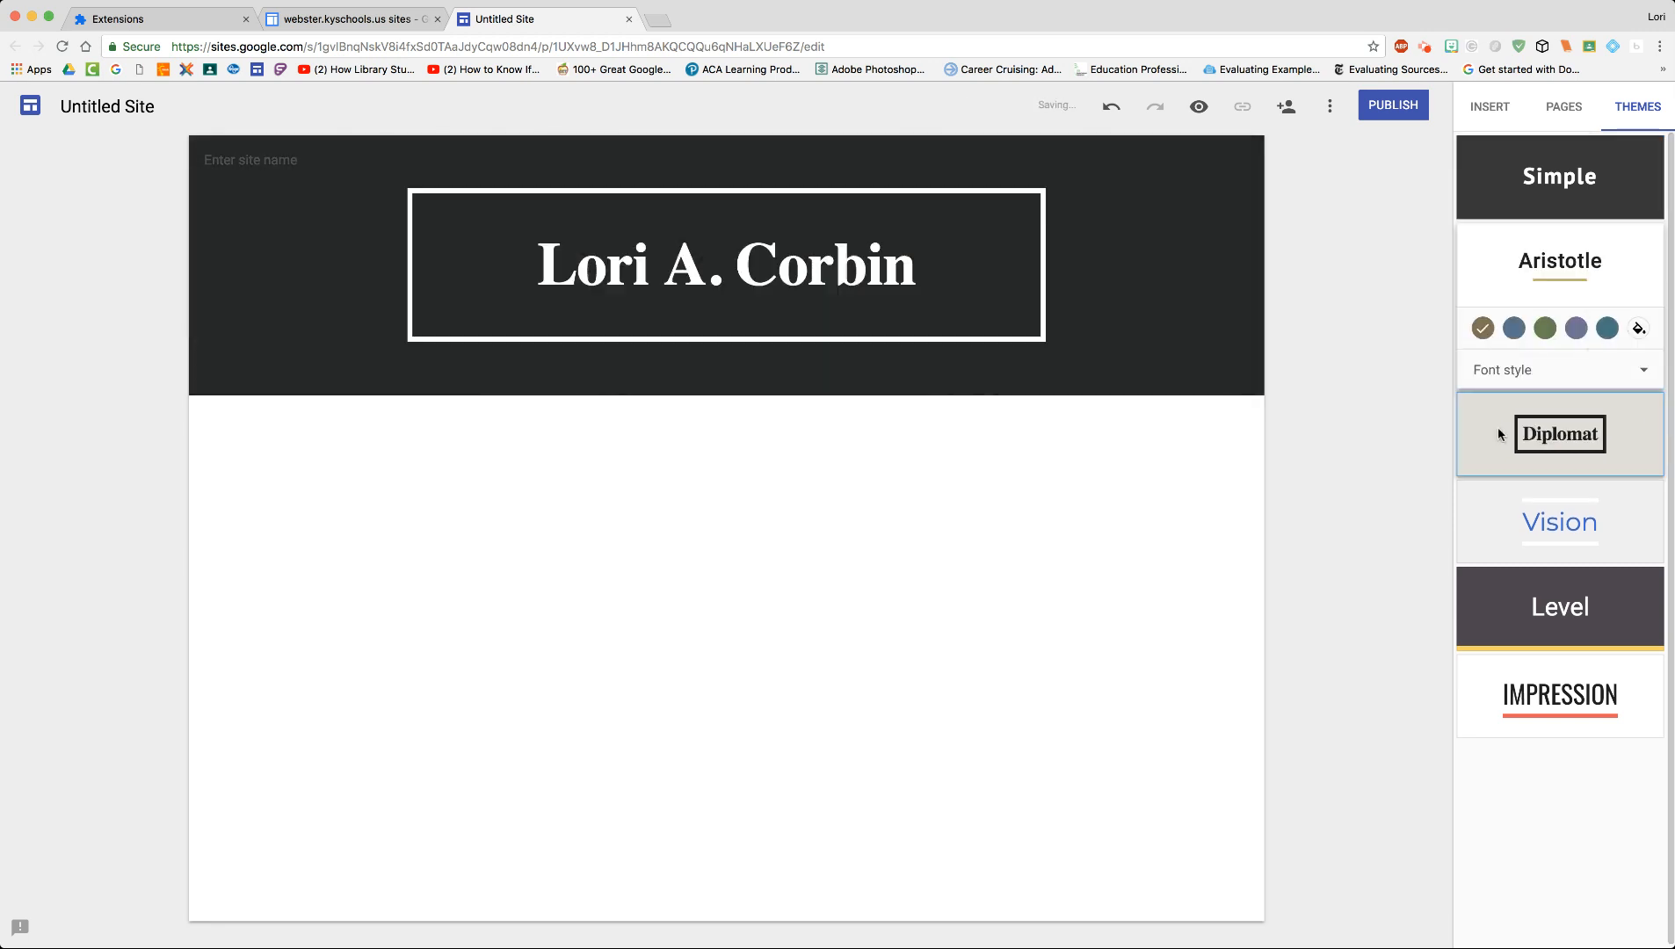
{"action": "left_click", "coordinate": [1492, 525]}
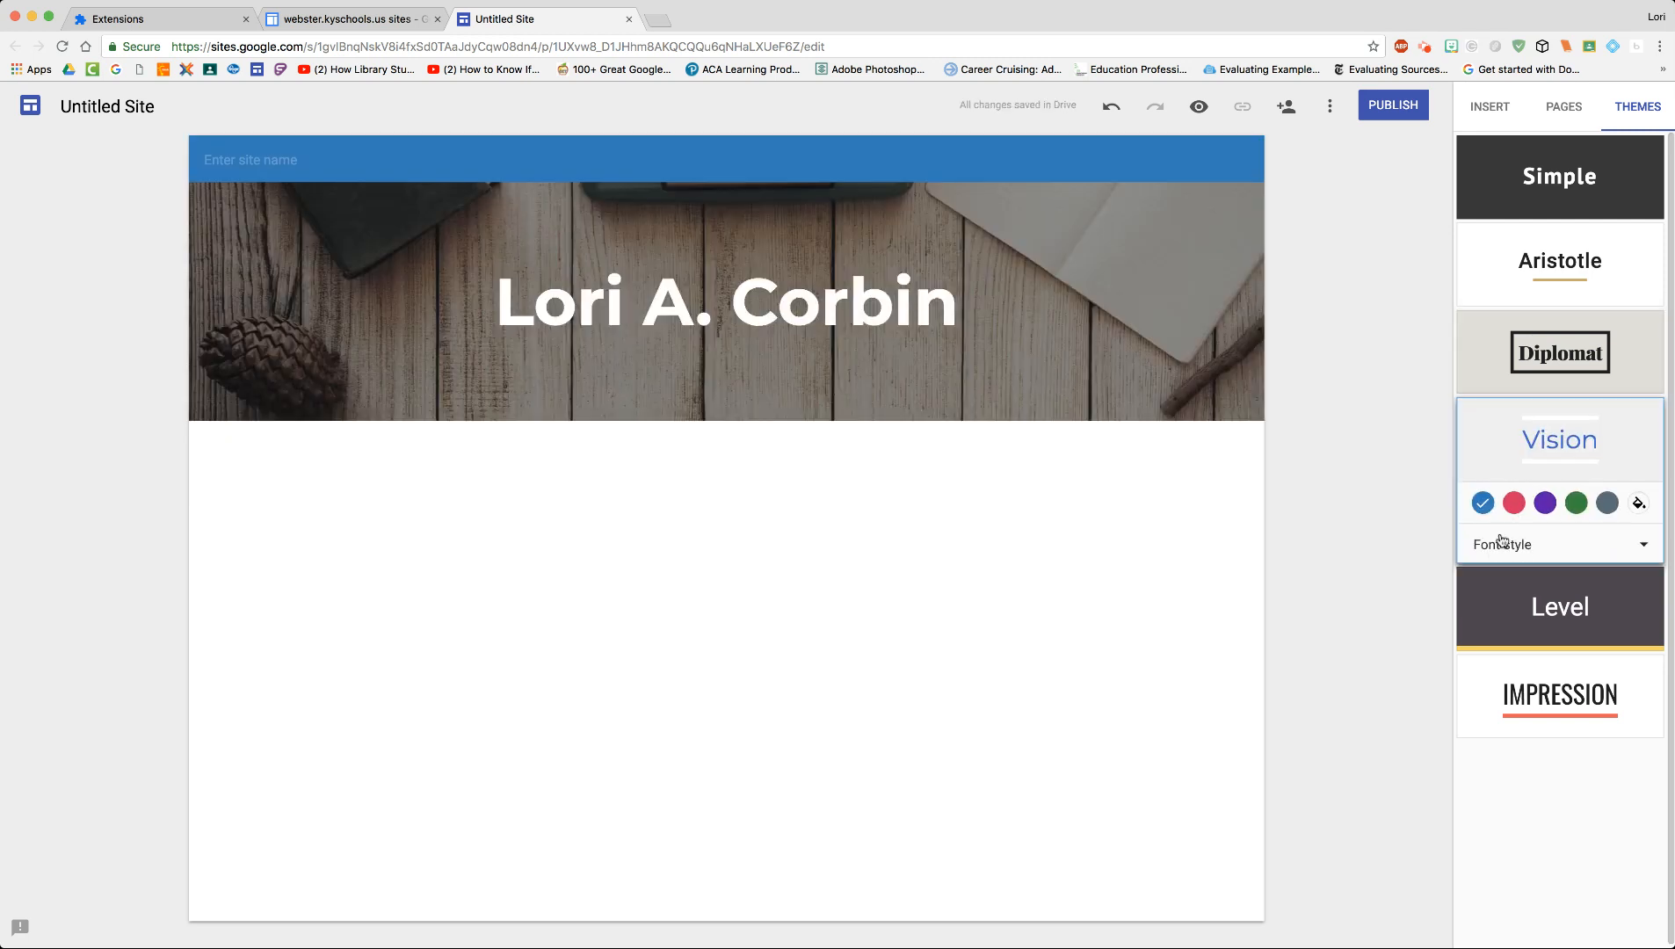
{"action": "left_click", "coordinate": [1503, 618]}
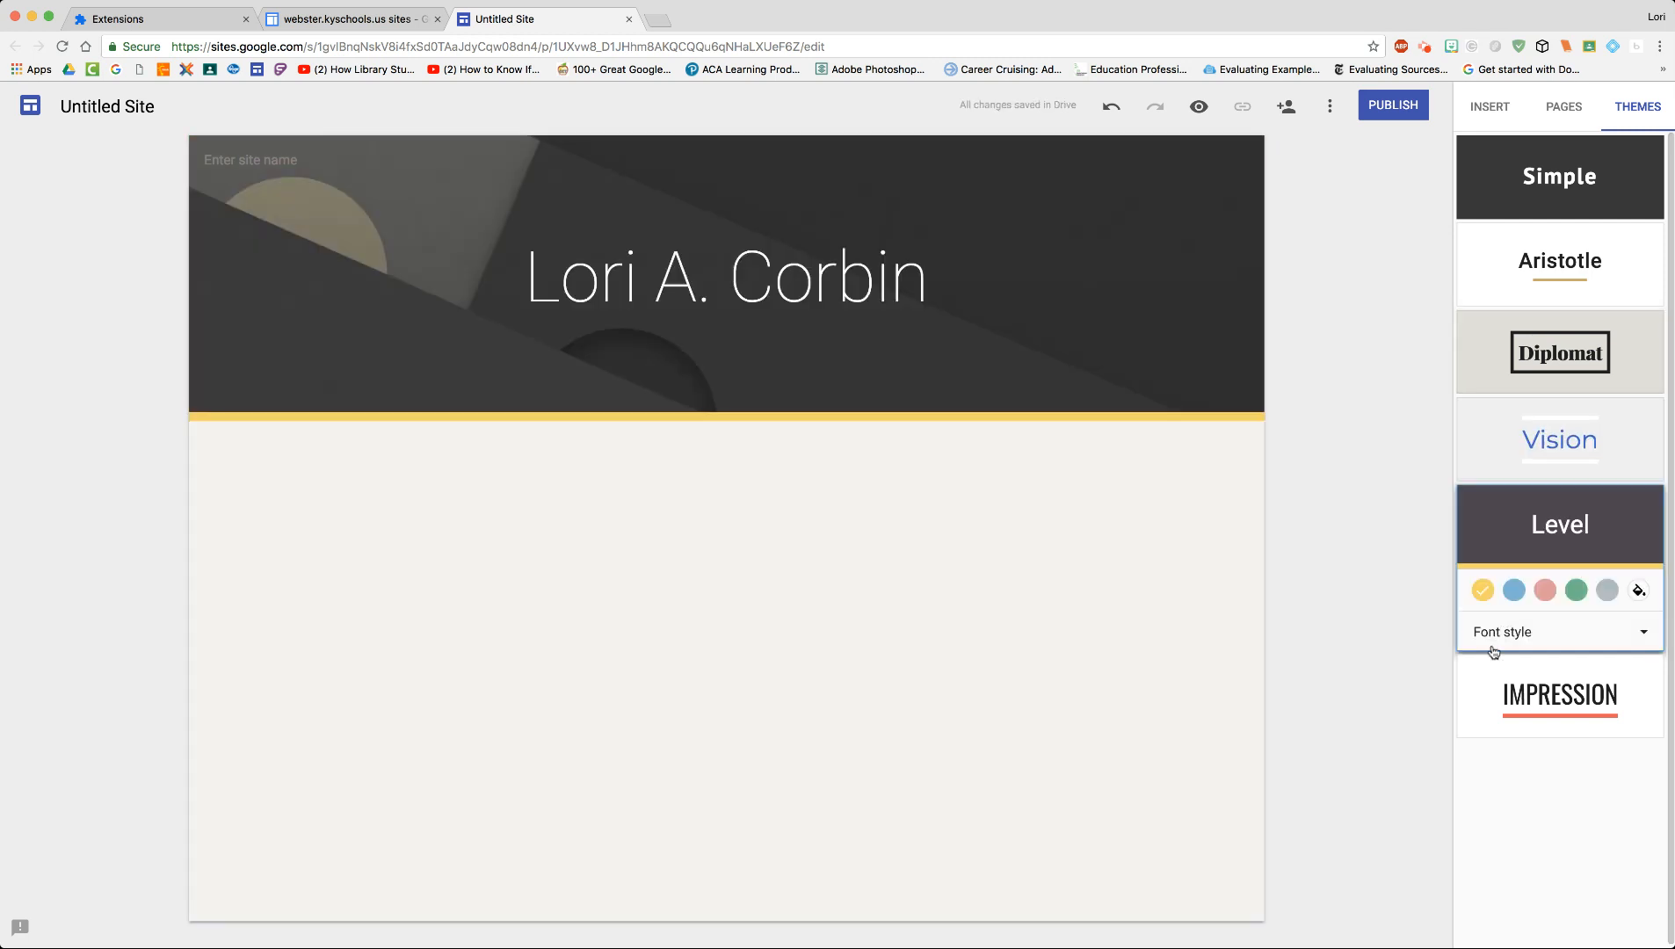
{"action": "left_click", "coordinate": [1473, 694]}
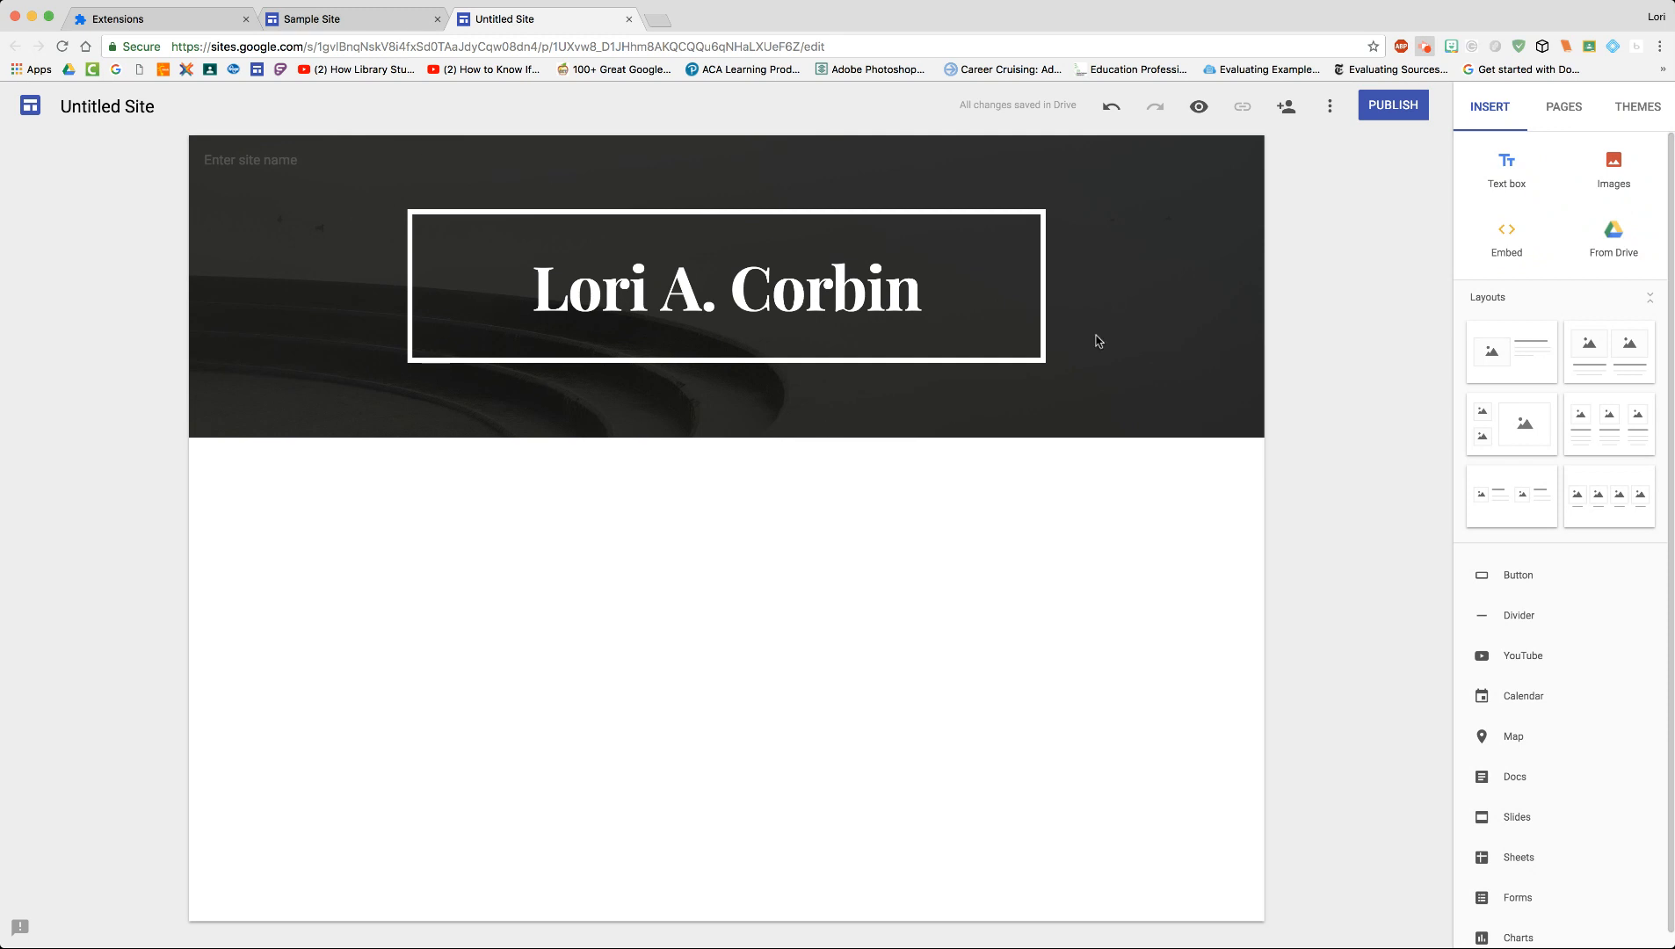
Try the Cover, Banner and Title only header types, settling on Large banner
{"action": "mouse_move", "coordinate": [309, 413]}
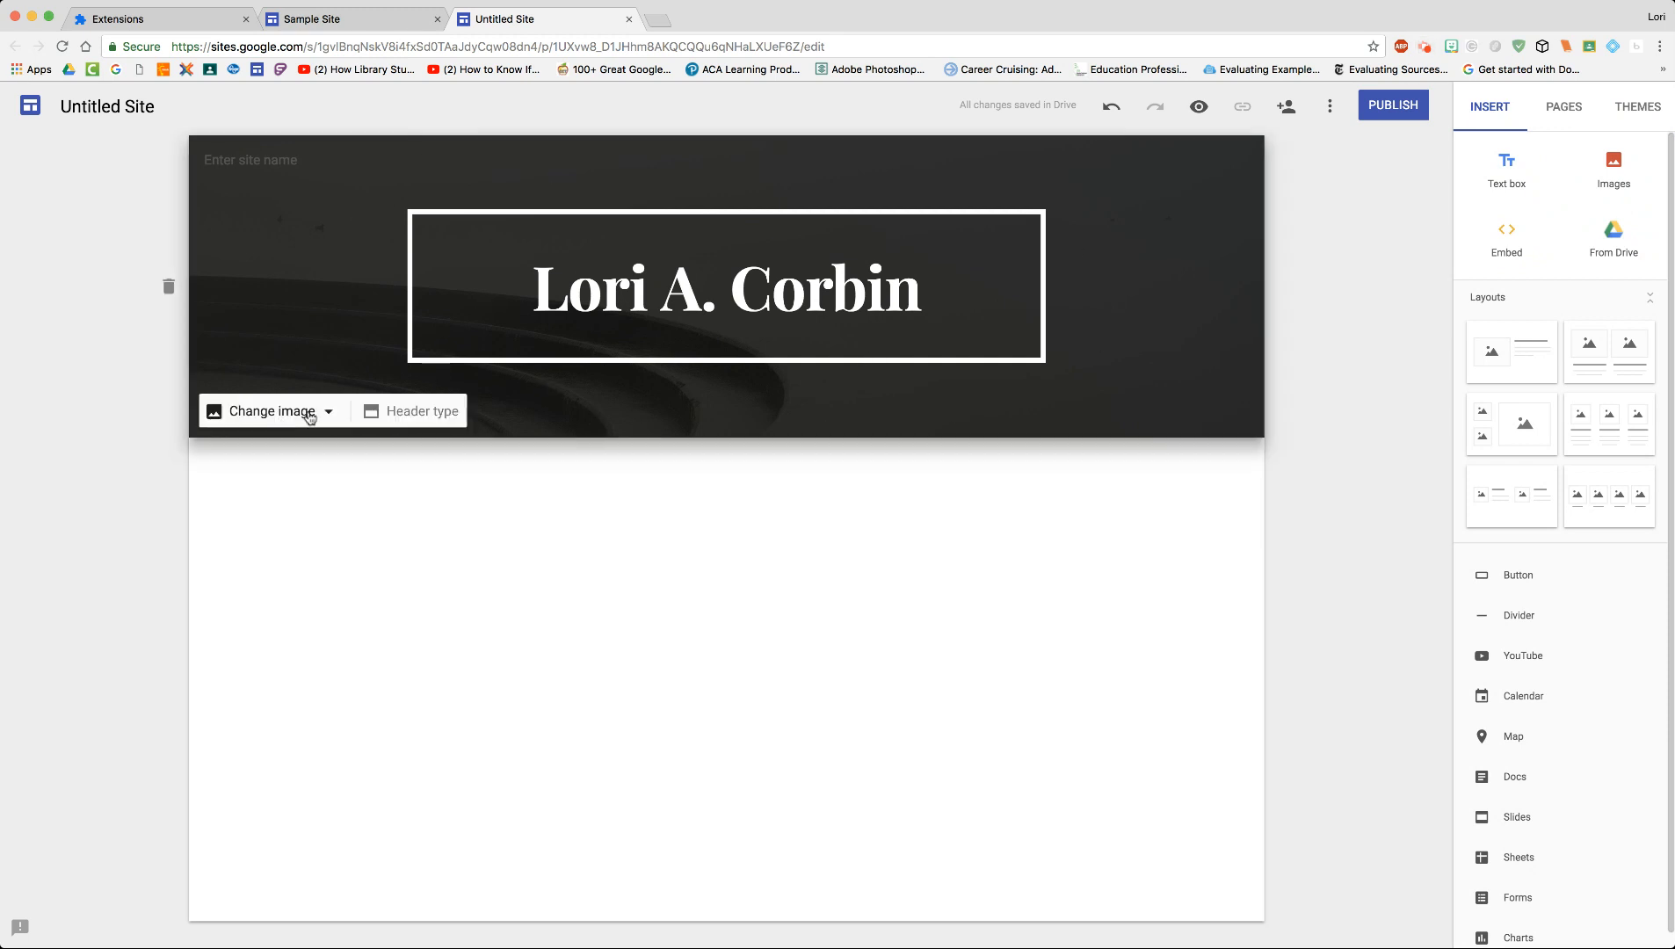
{"action": "left_click", "coordinate": [396, 413]}
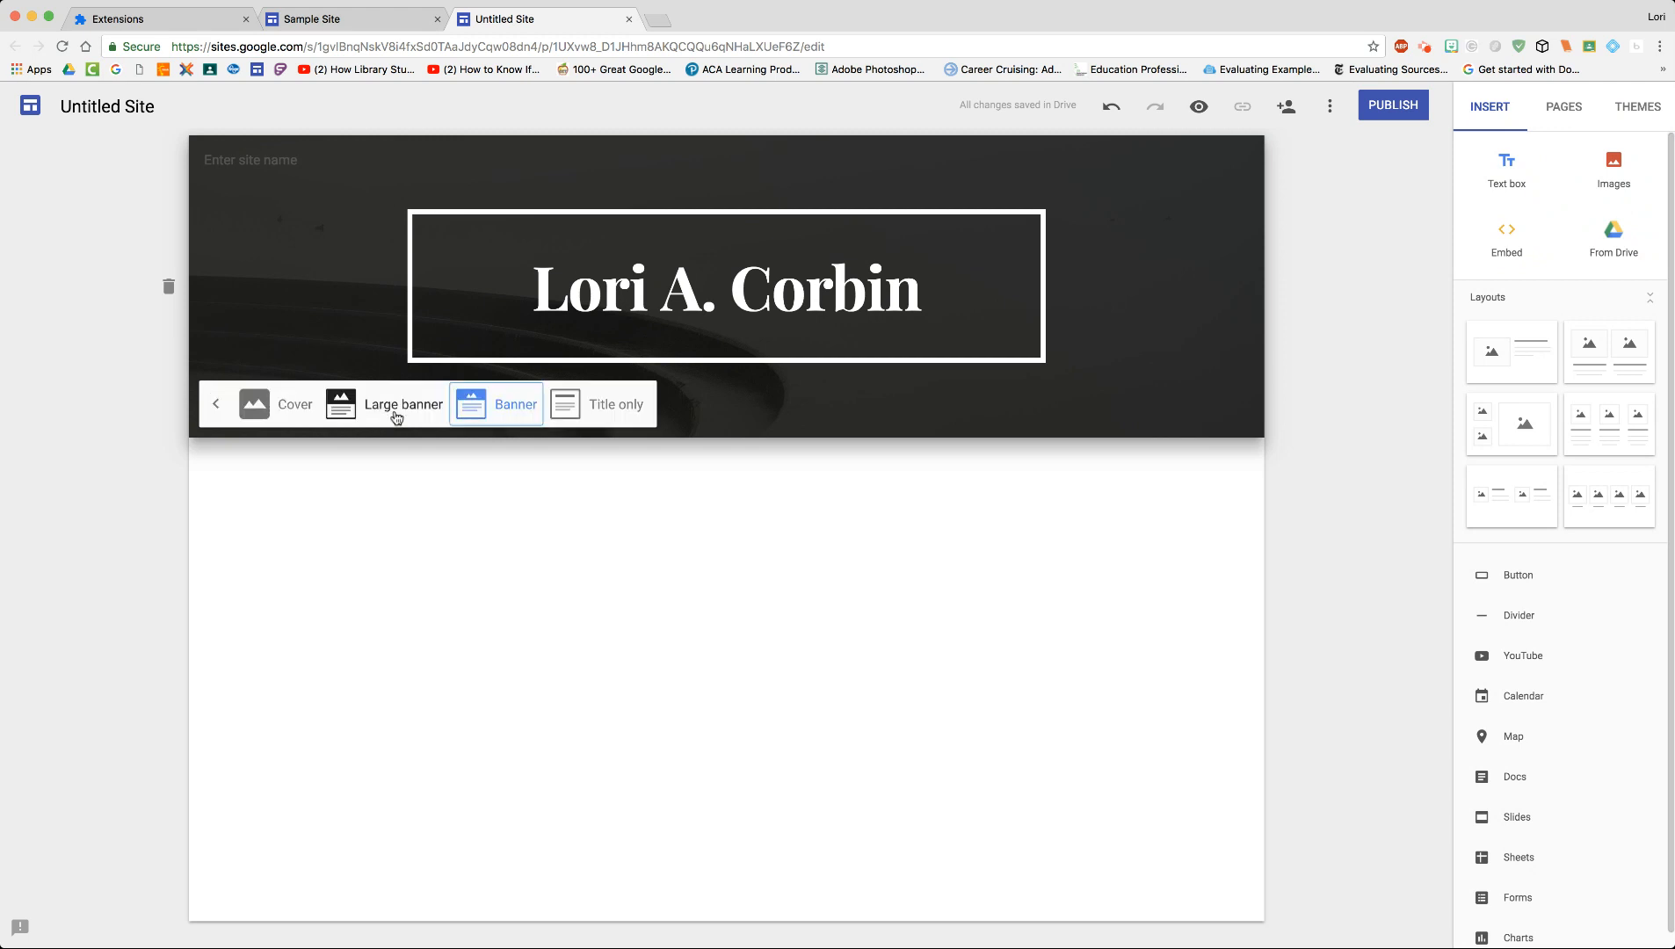
{"action": "left_click", "coordinate": [212, 409]}
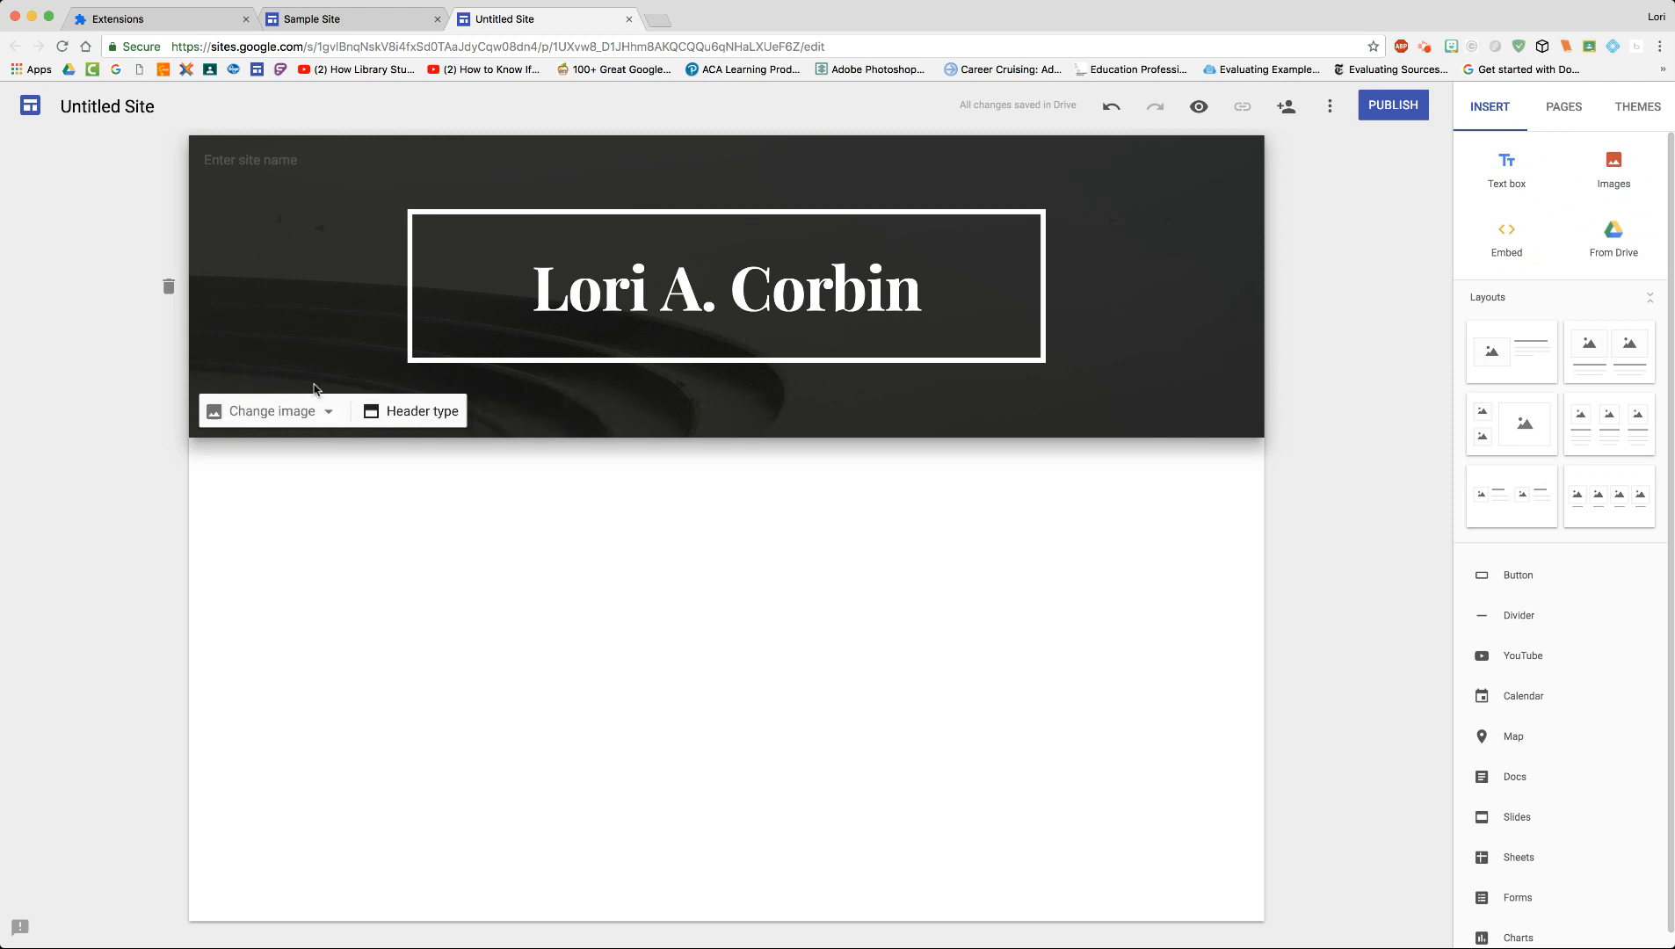
{"action": "left_click", "coordinate": [400, 412]}
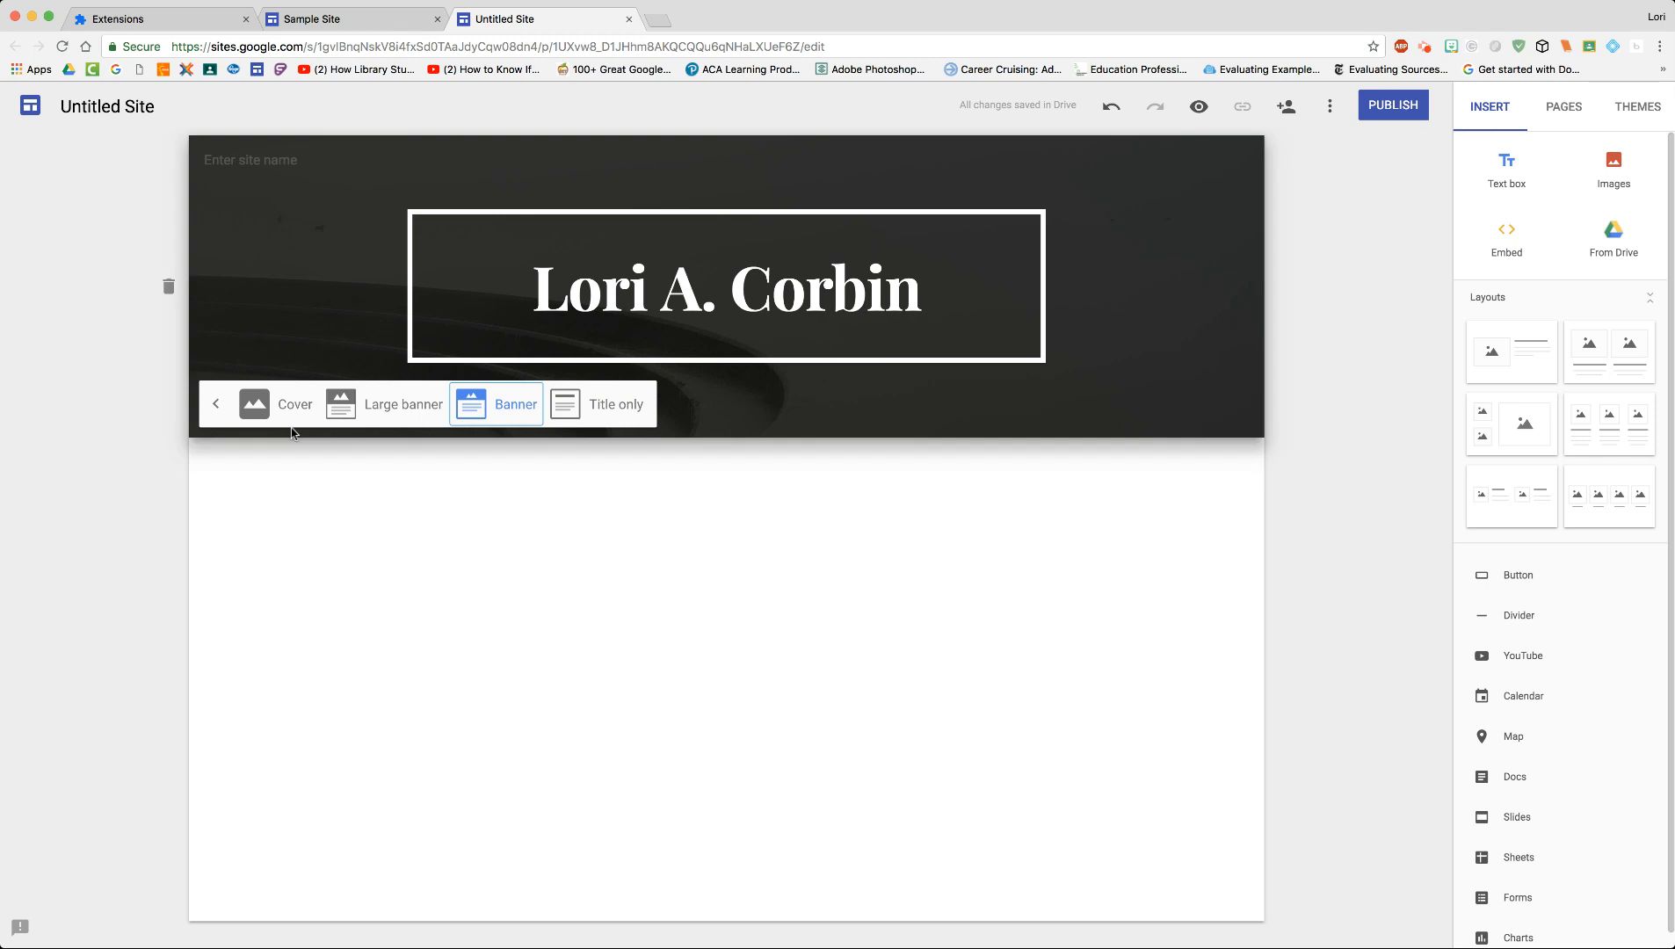
{"action": "left_click", "coordinate": [289, 410]}
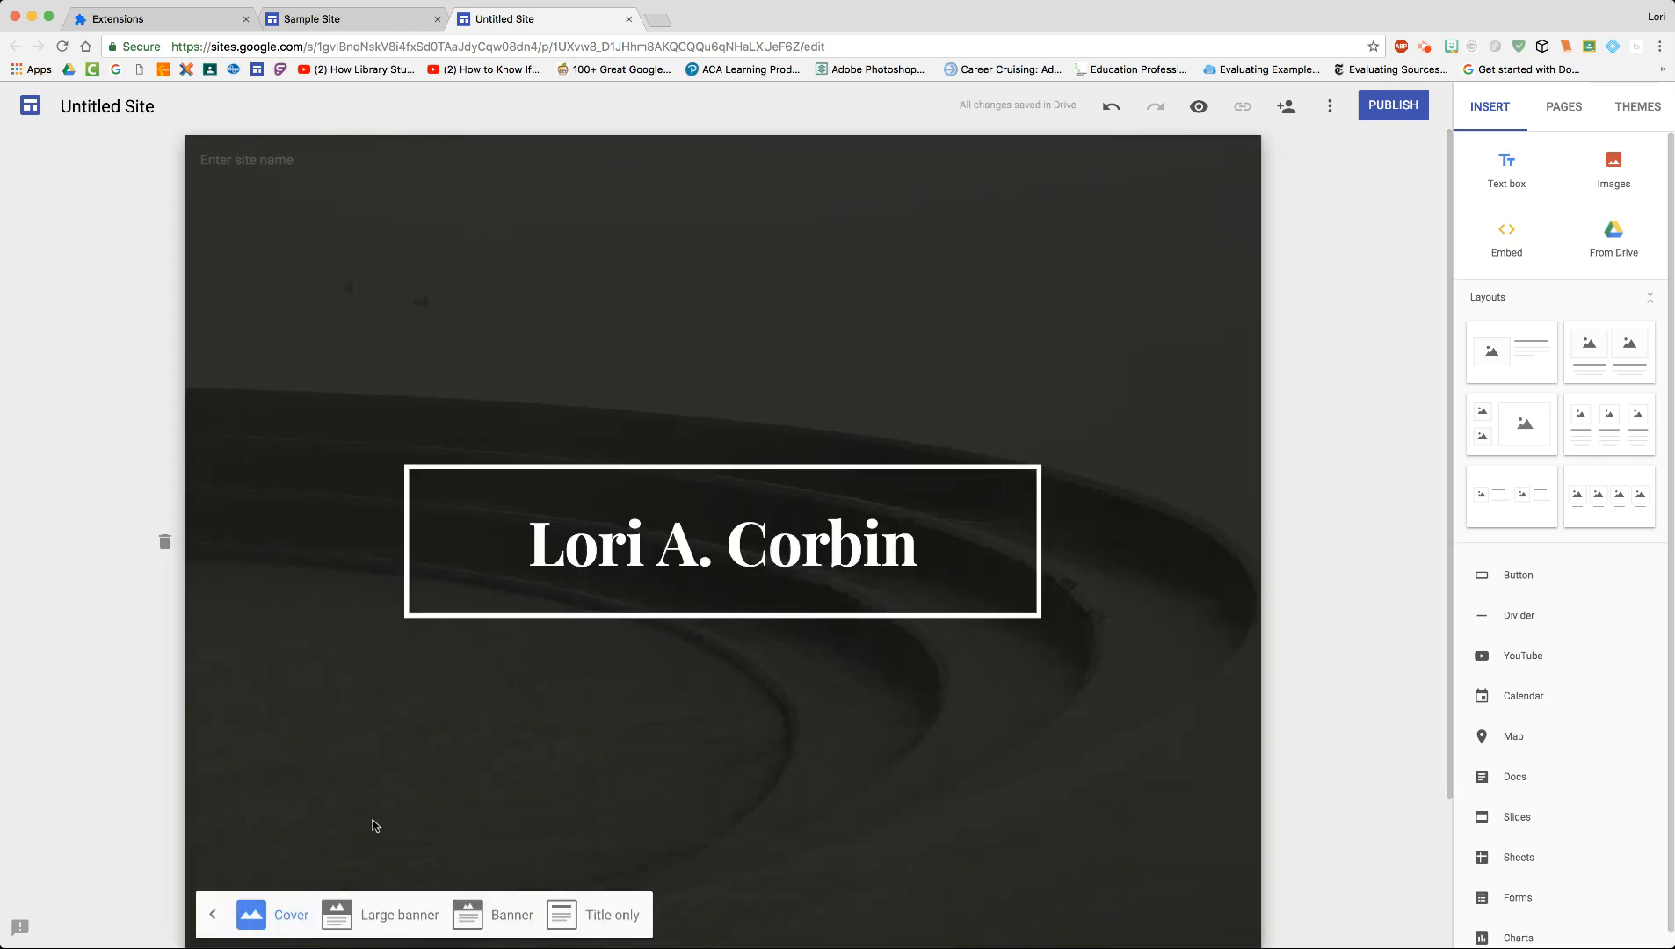
{"action": "left_click", "coordinate": [367, 914]}
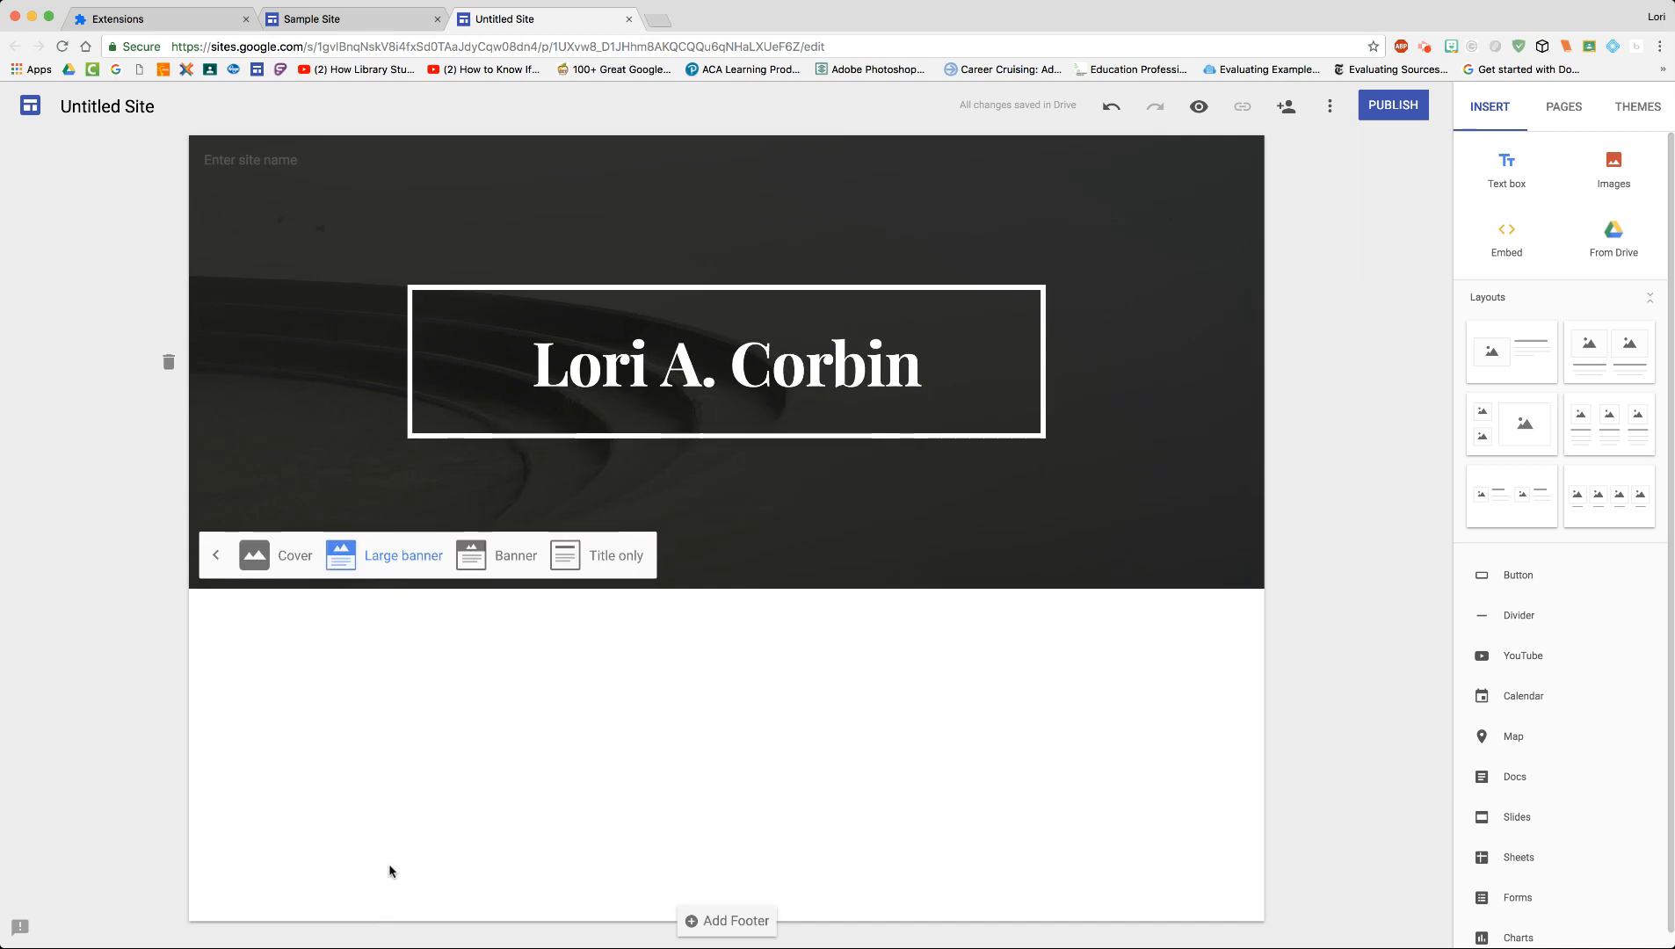
{"action": "left_click", "coordinate": [507, 557]}
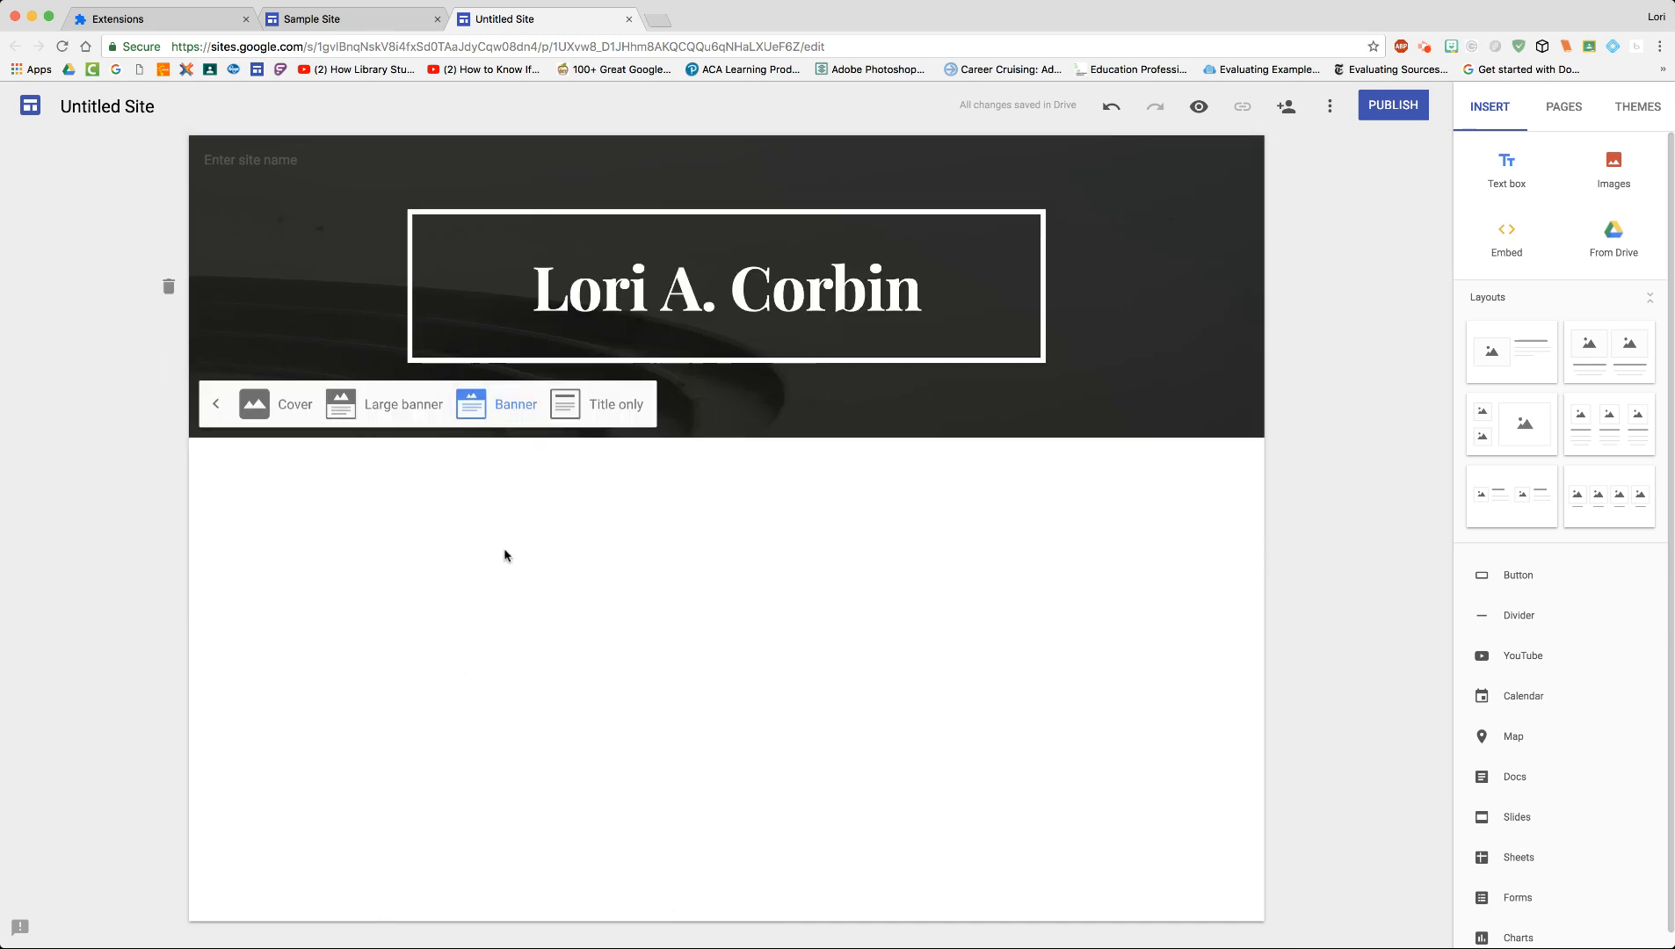
{"action": "left_click", "coordinate": [613, 406]}
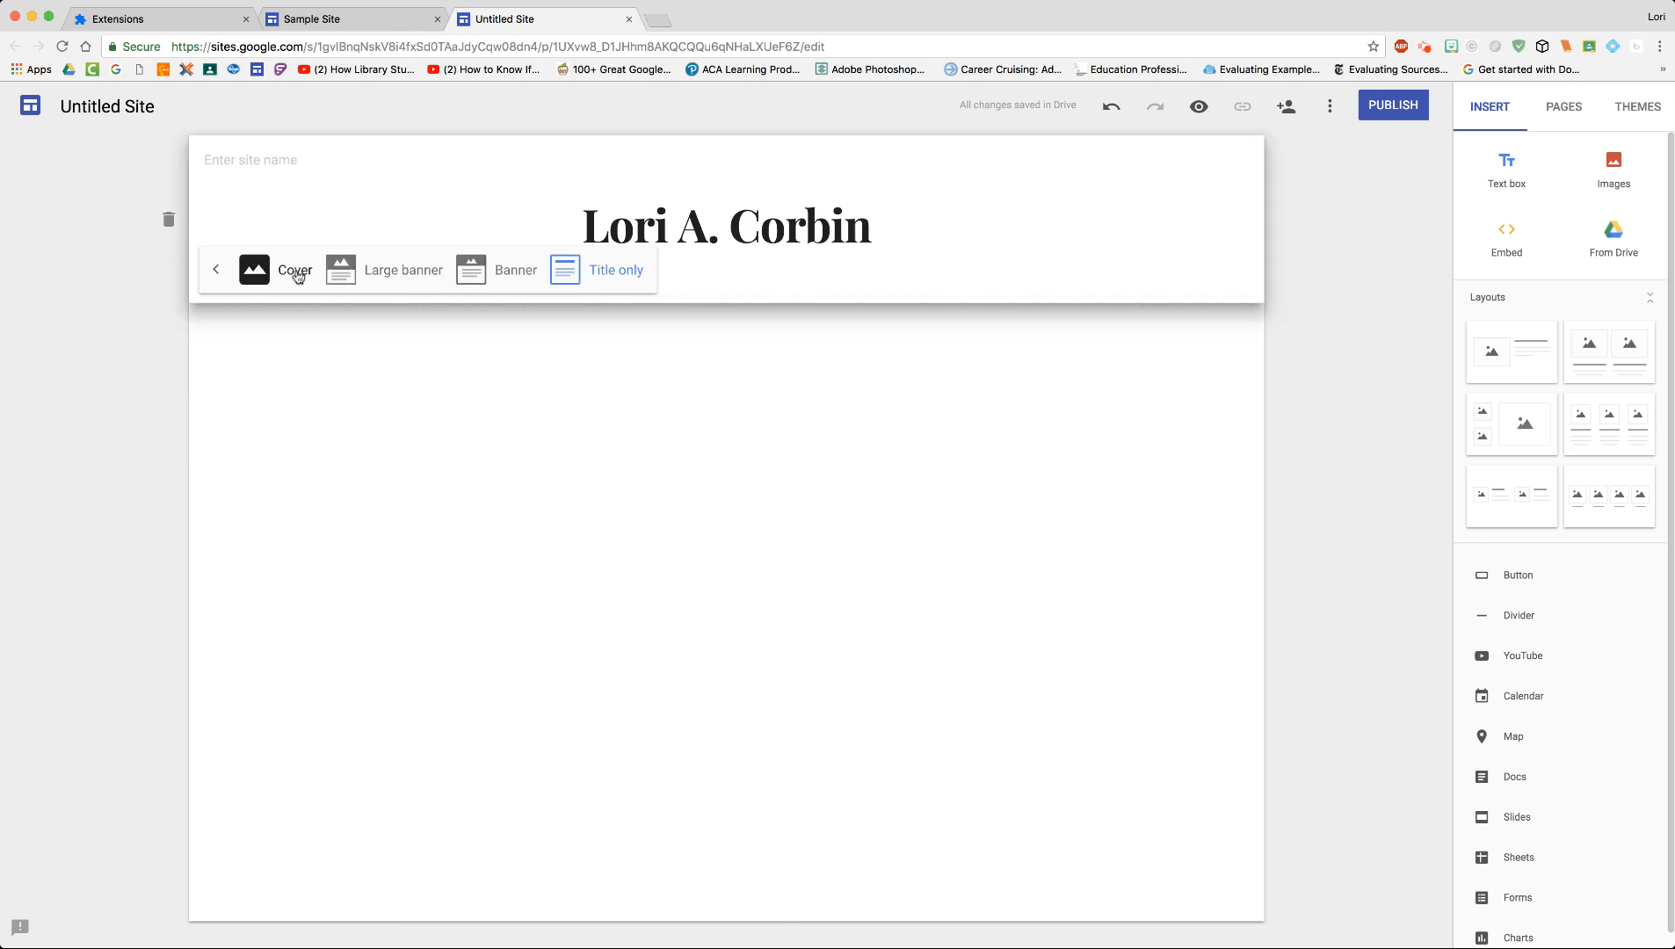
{"action": "left_click", "coordinate": [407, 279]}
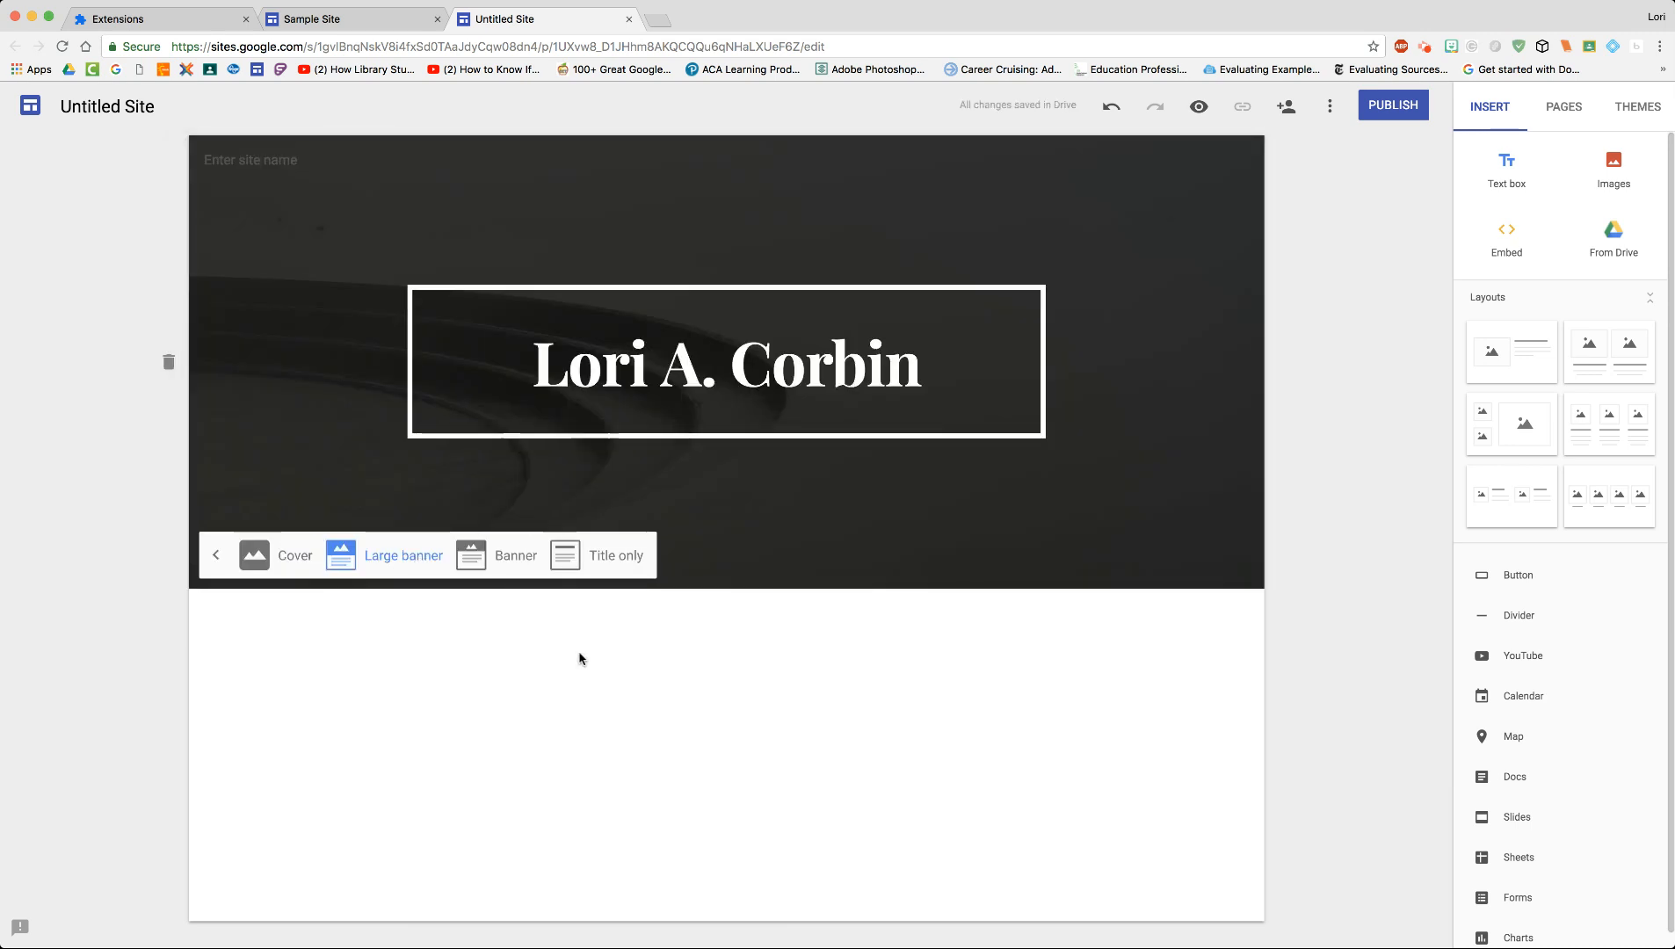
{"action": "left_click", "coordinate": [215, 558]}
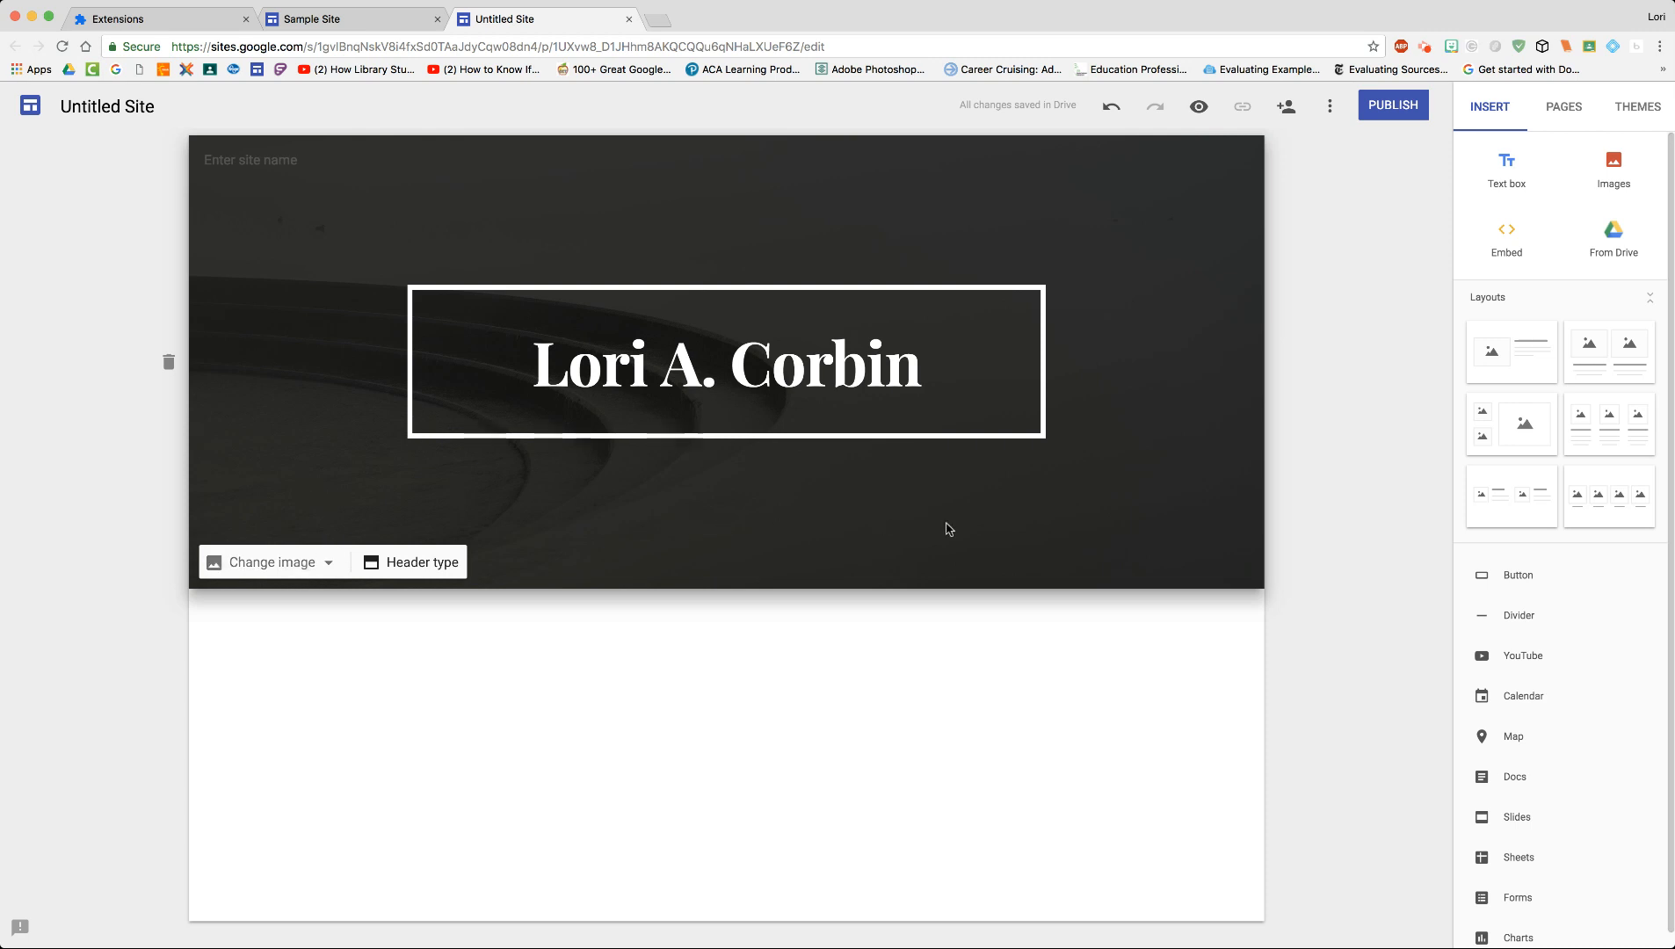
{"action": "left_click", "coordinate": [291, 564]}
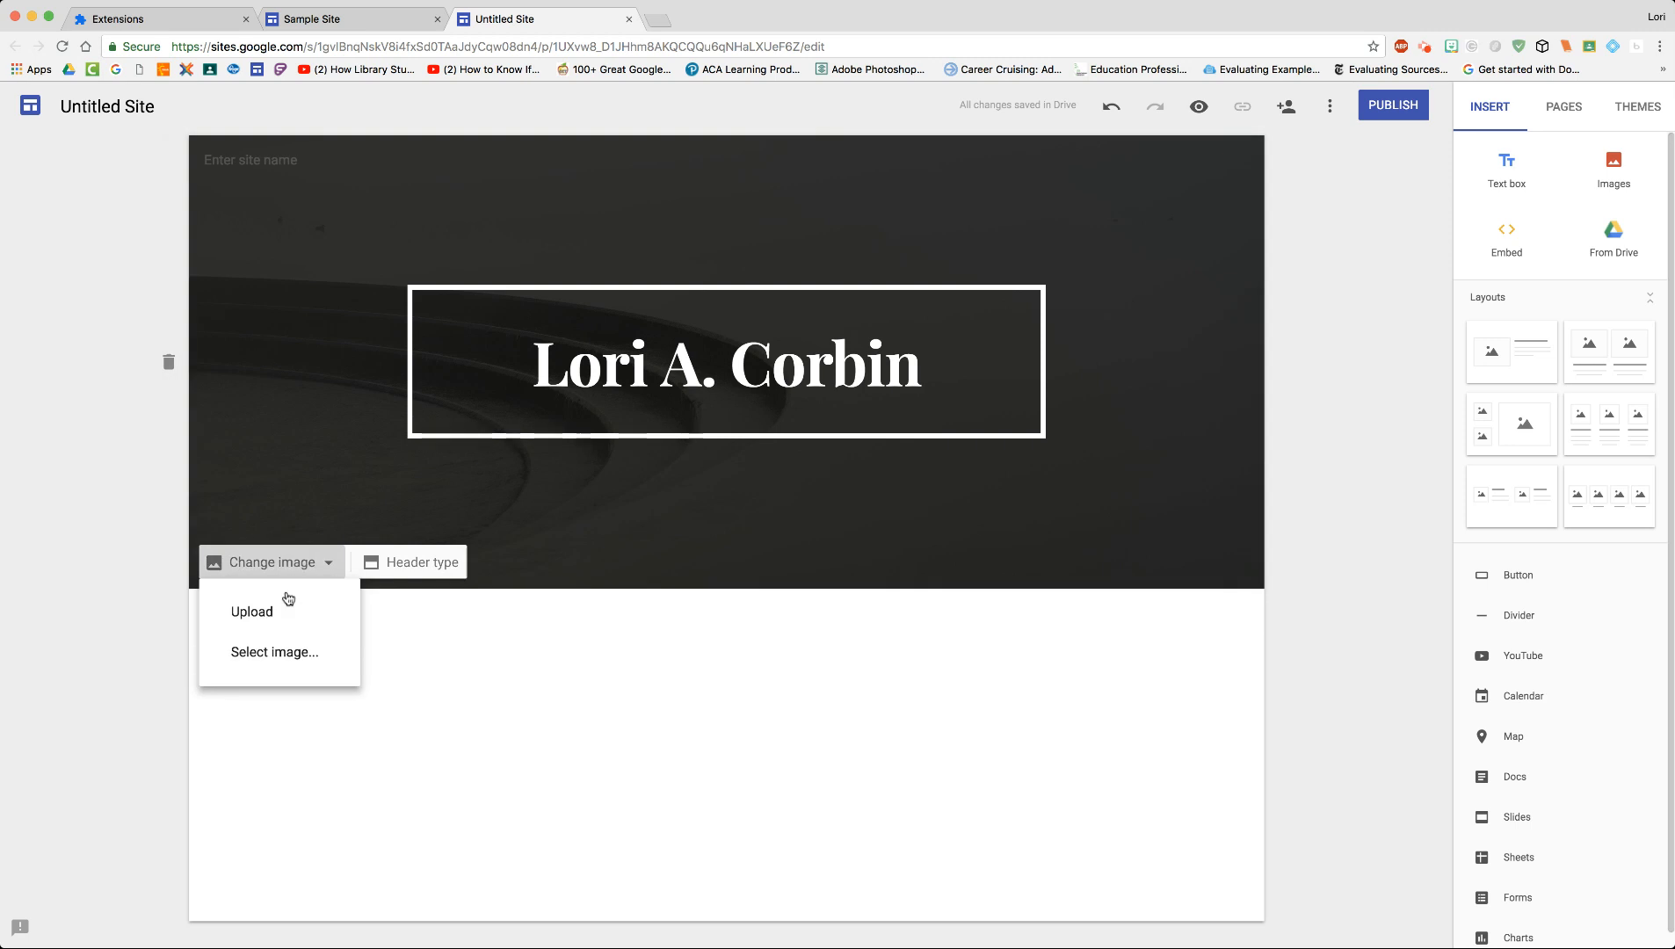
{"action": "left_click", "coordinate": [278, 657]}
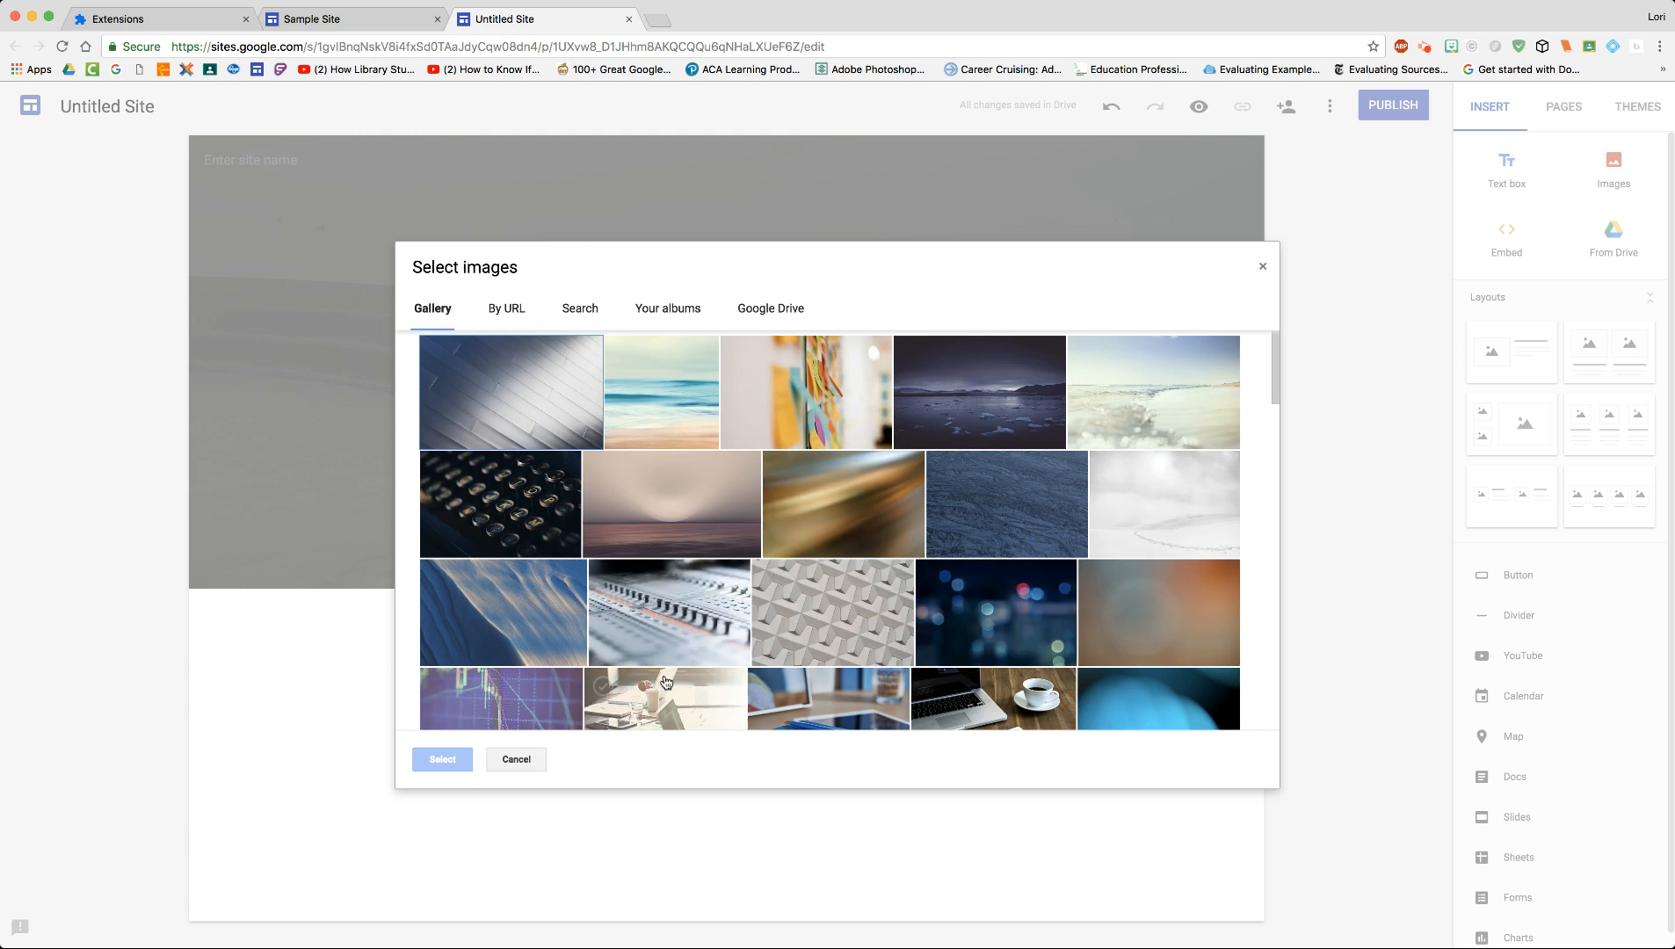
{"action": "left_click", "coordinate": [519, 759]}
{"action": "left_click", "coordinate": [273, 563]}
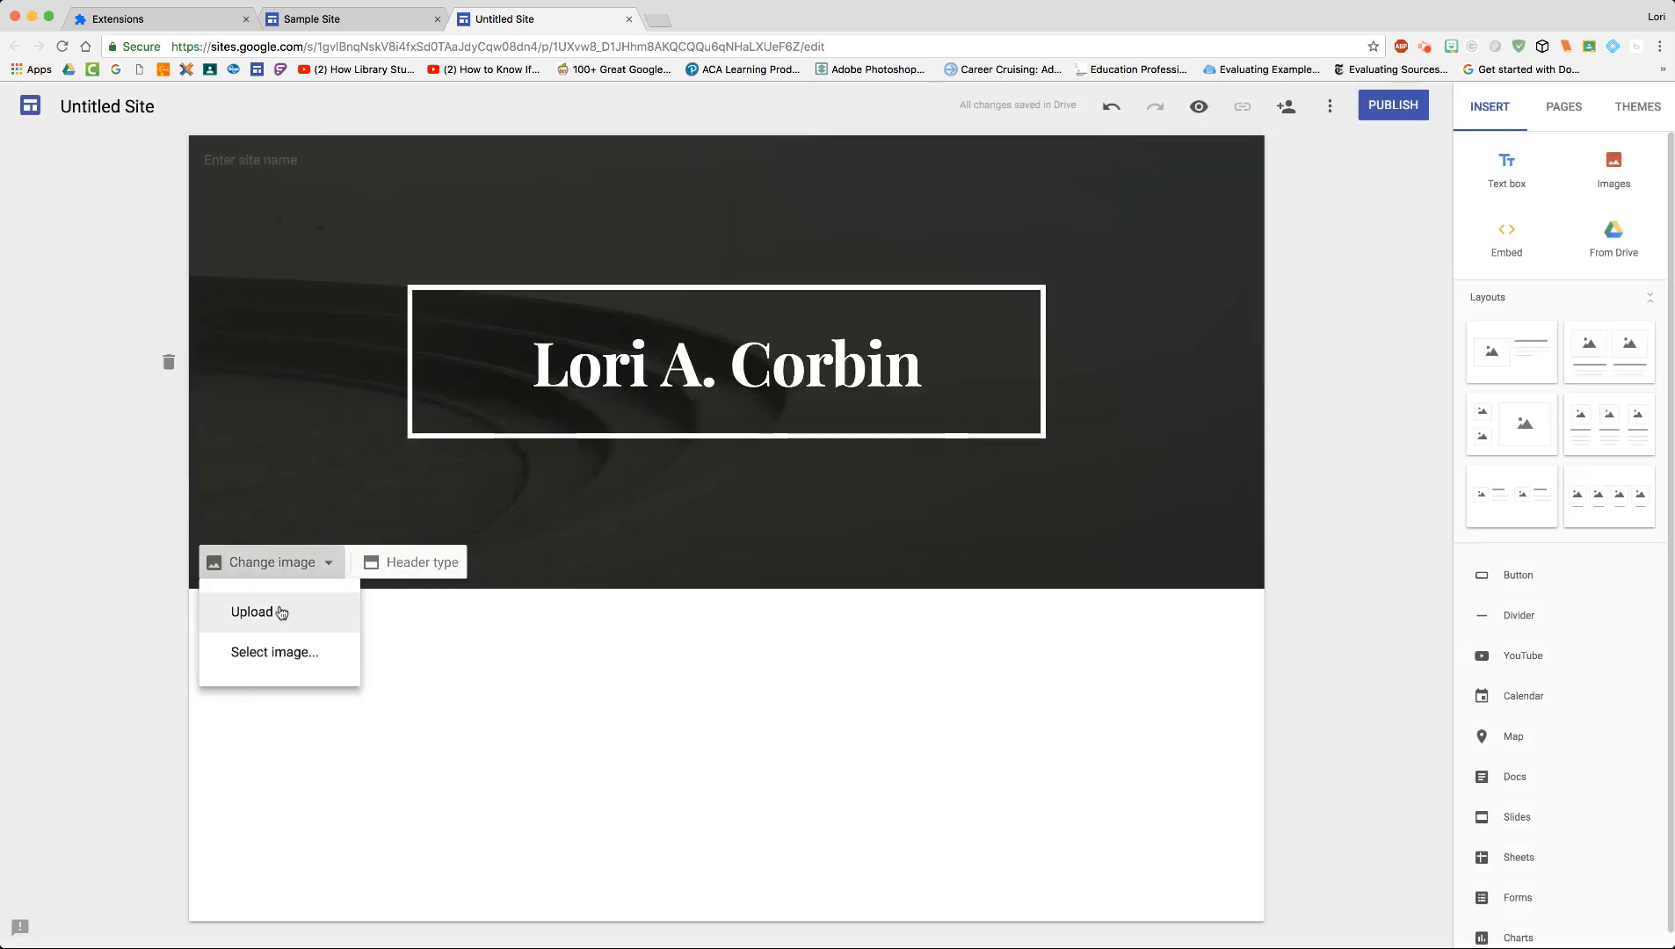
{"action": "left_click", "coordinate": [290, 654]}
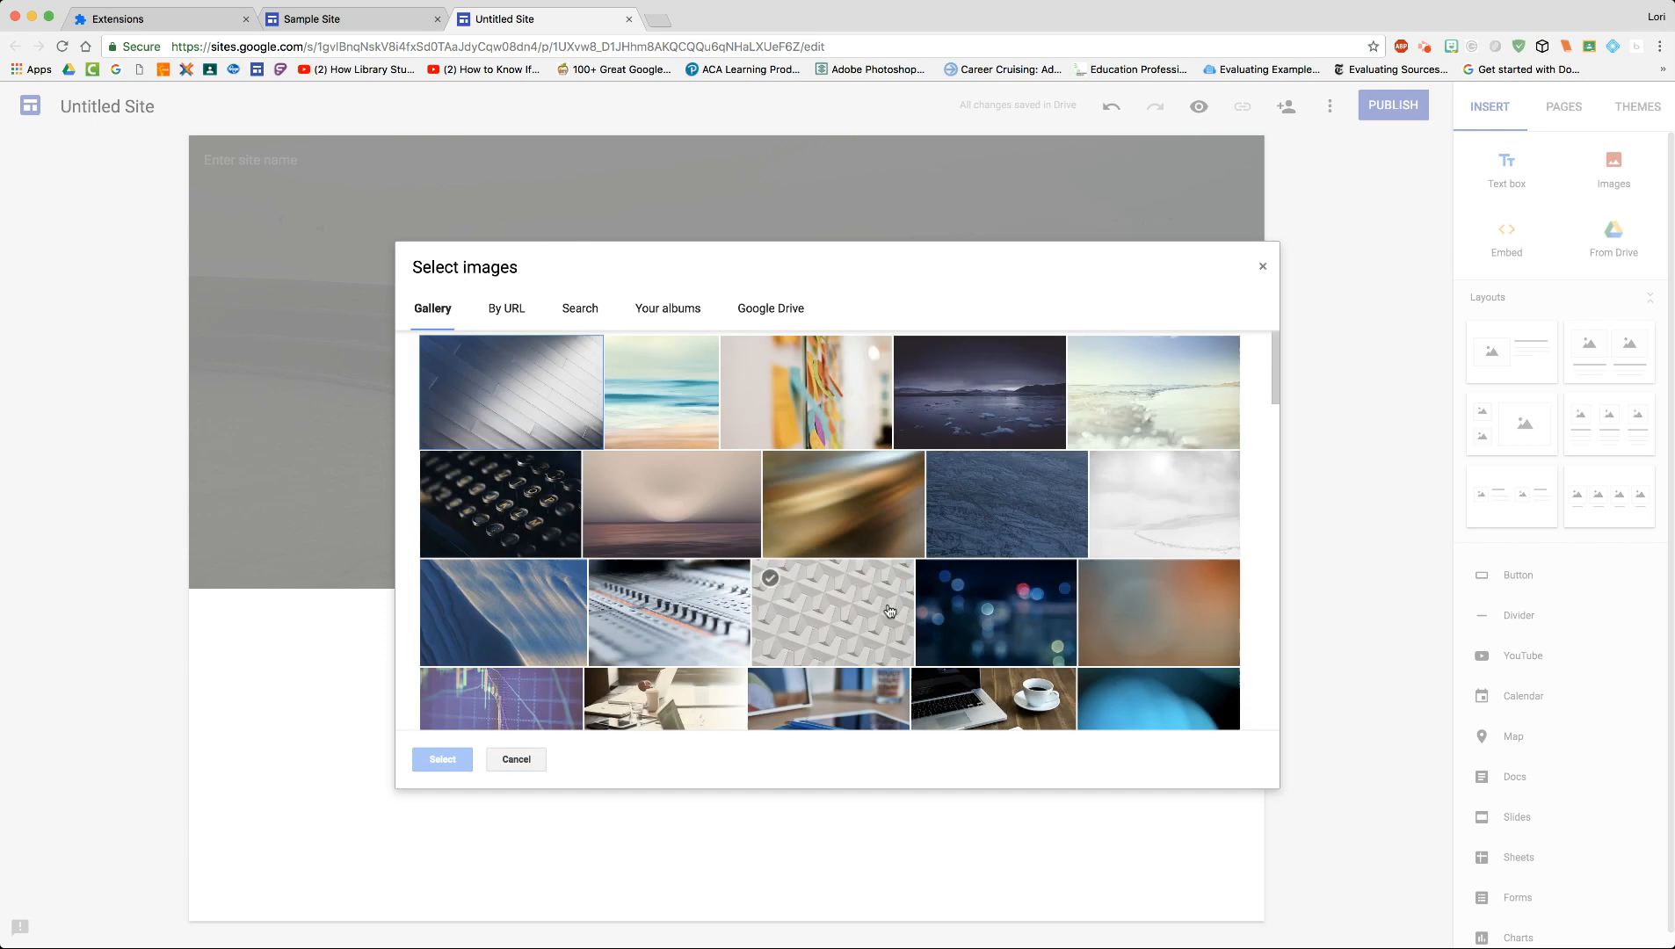
{"action": "scroll", "coordinate": [889, 611], "scroll_direction": "down", "scroll_amount": 3}
{"action": "scroll", "coordinate": [889, 611], "scroll_direction": "down", "scroll_amount": 15}
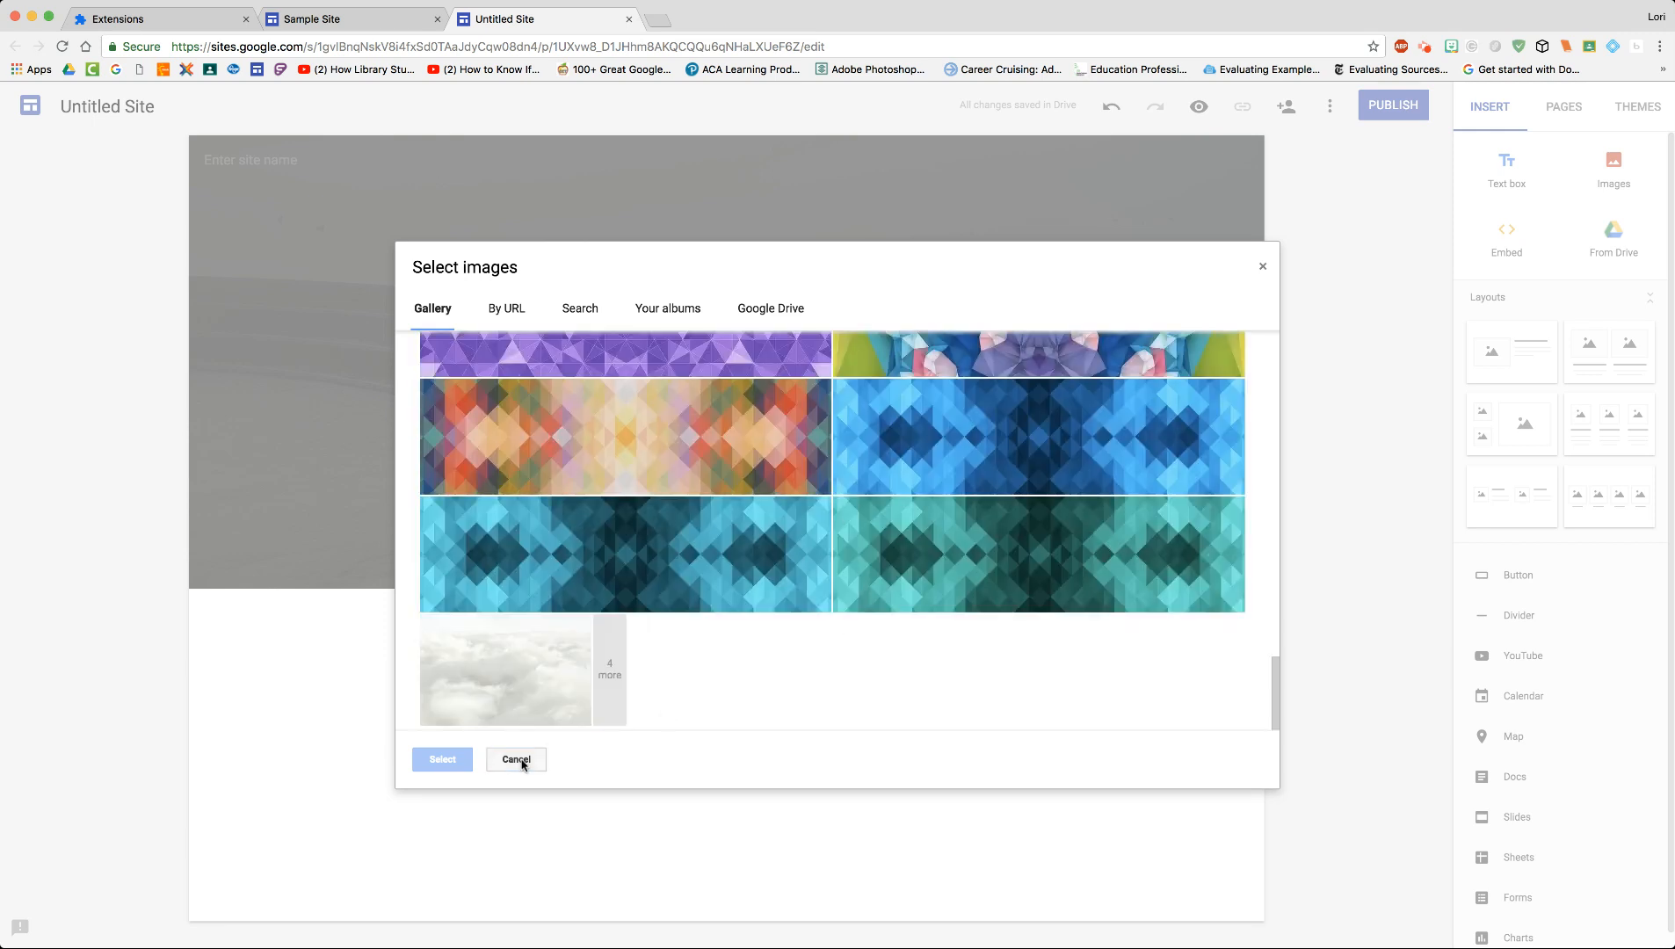
{"action": "left_click", "coordinate": [517, 759]}
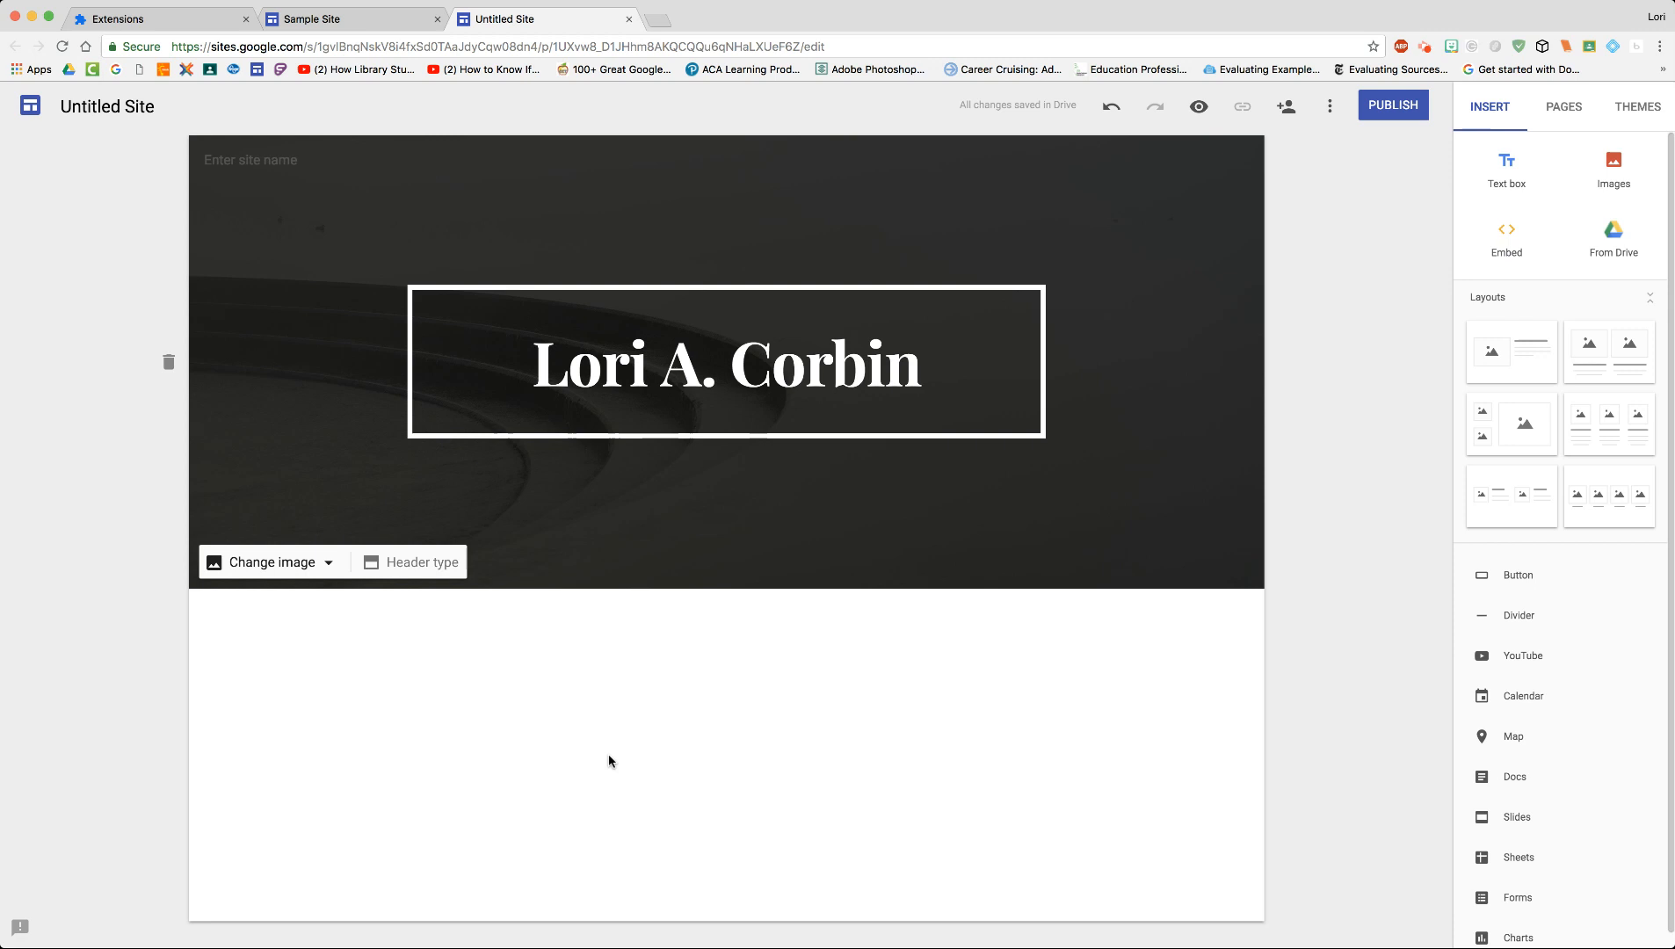
{"action": "left_click", "coordinate": [363, 21]}
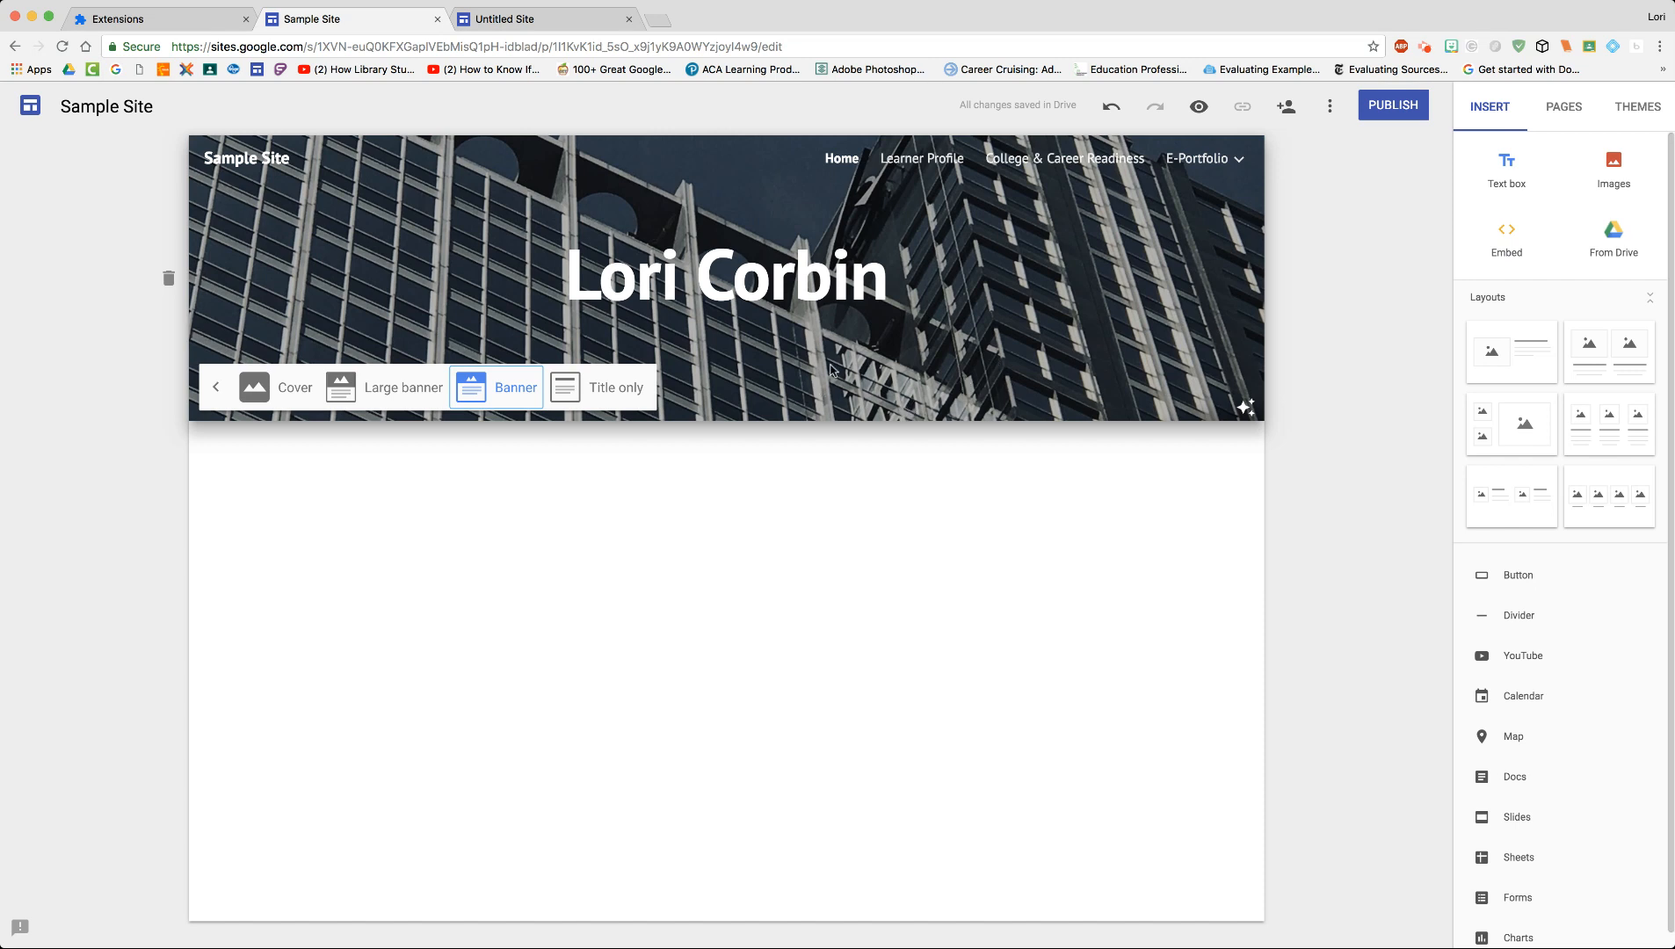
{"action": "left_click", "coordinate": [217, 387]}
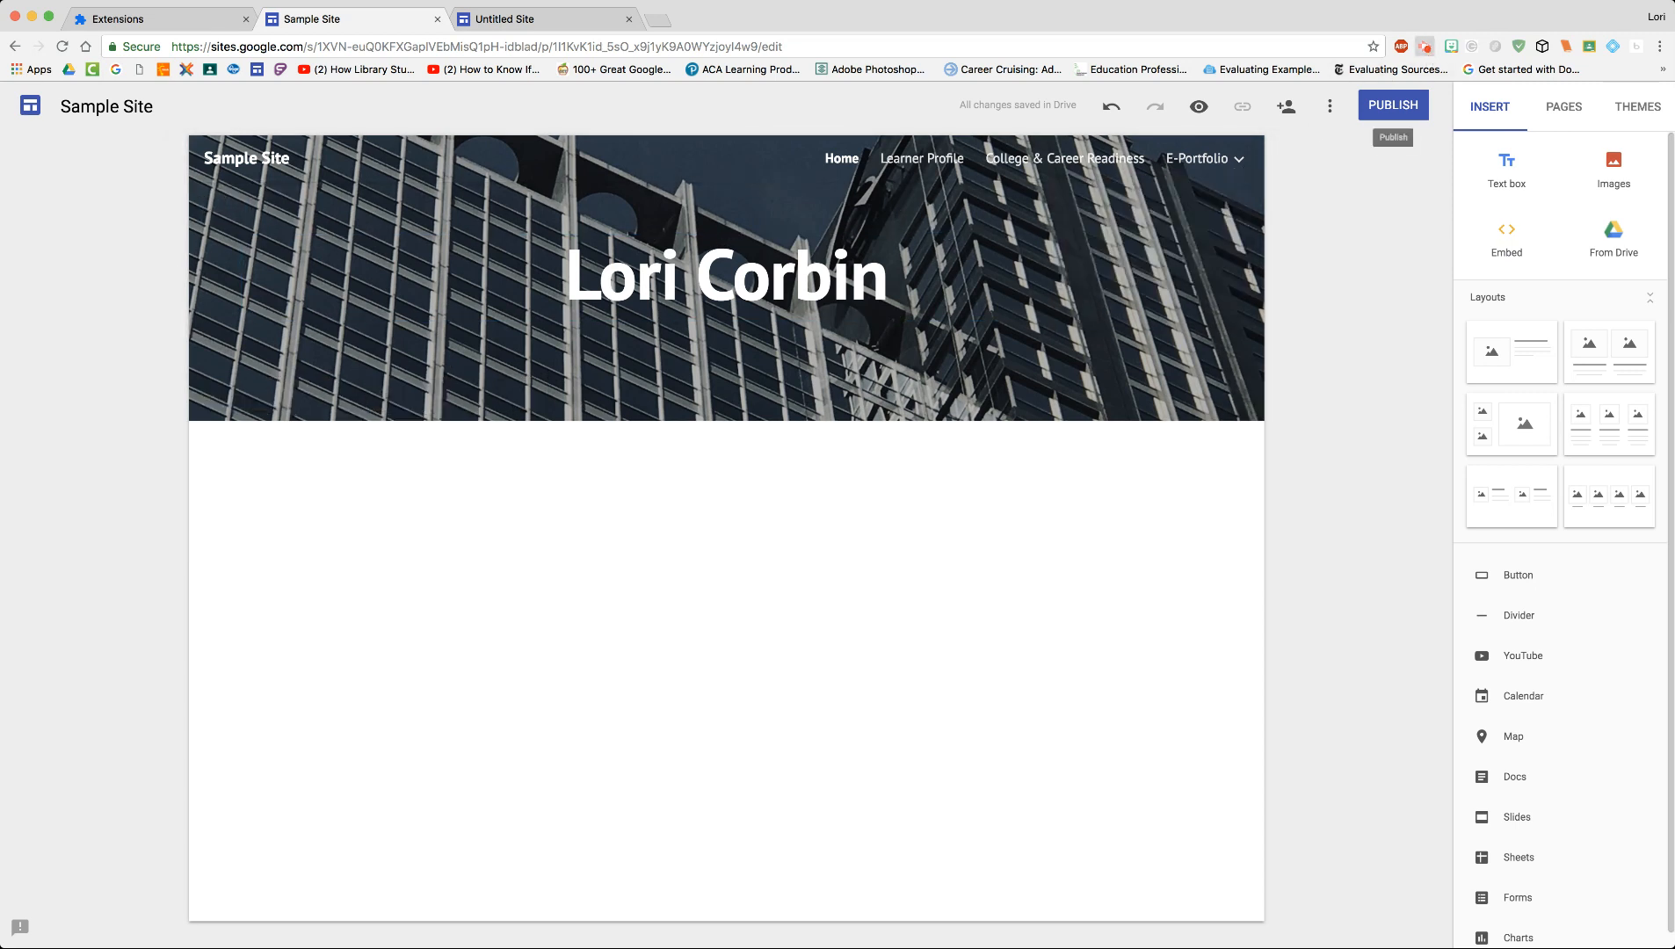
{"action": "key", "text": "ctrl+Tab"}
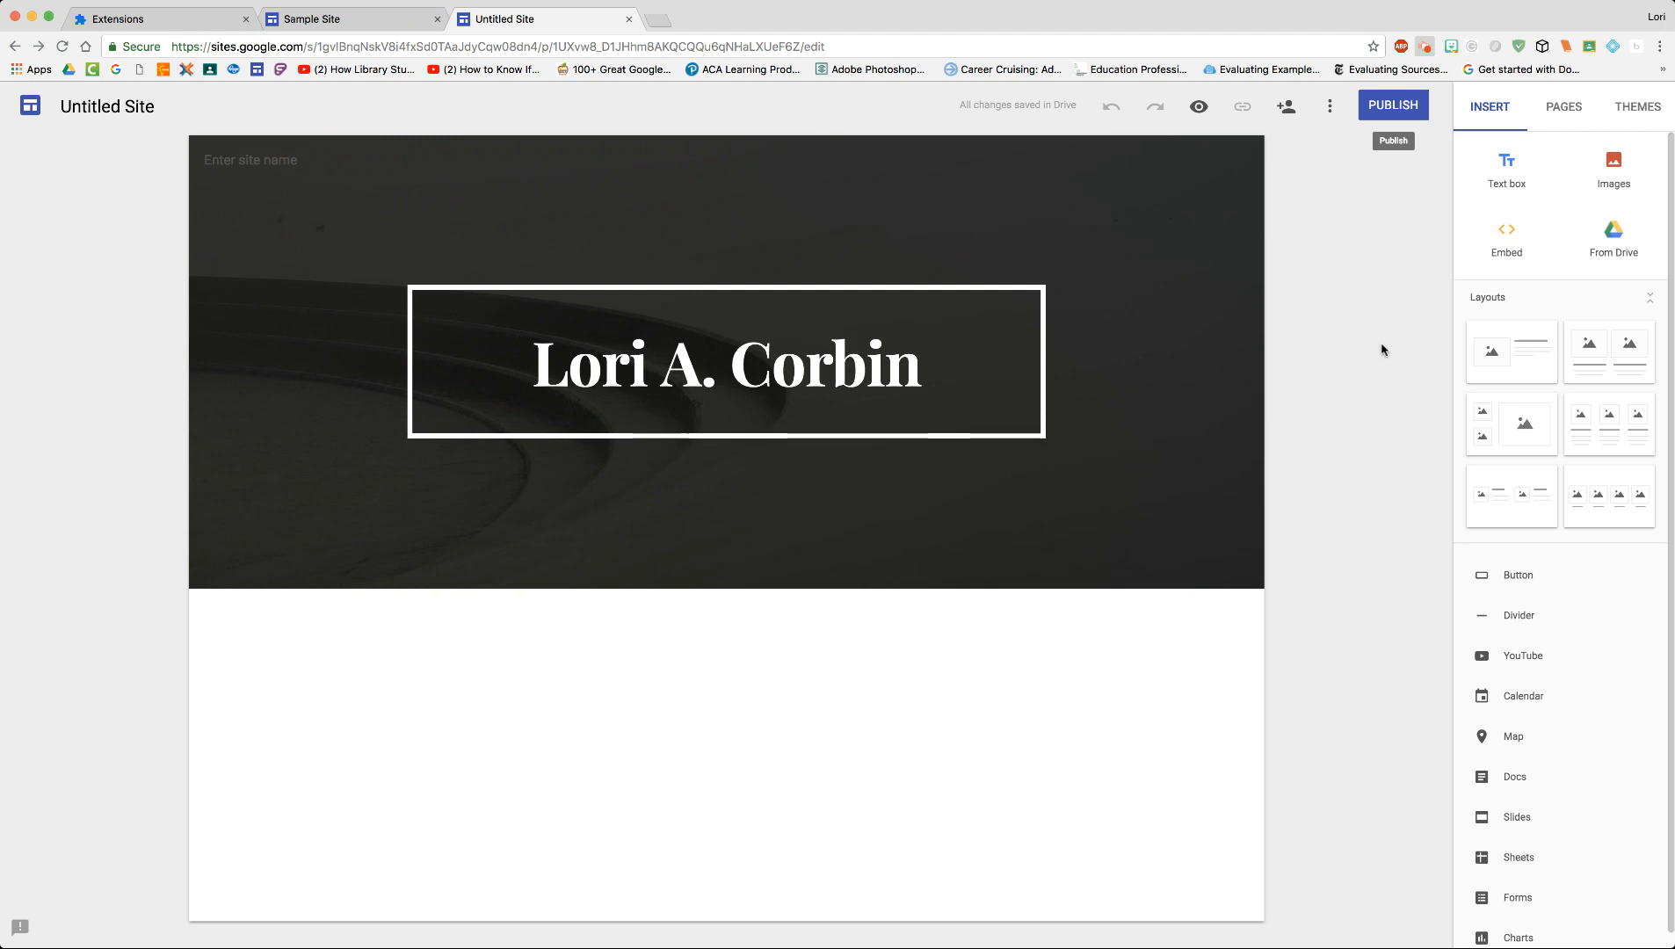
Duplicate the Home page as 'Learner Profile' and open the new page
{"action": "left_click", "coordinate": [1571, 110]}
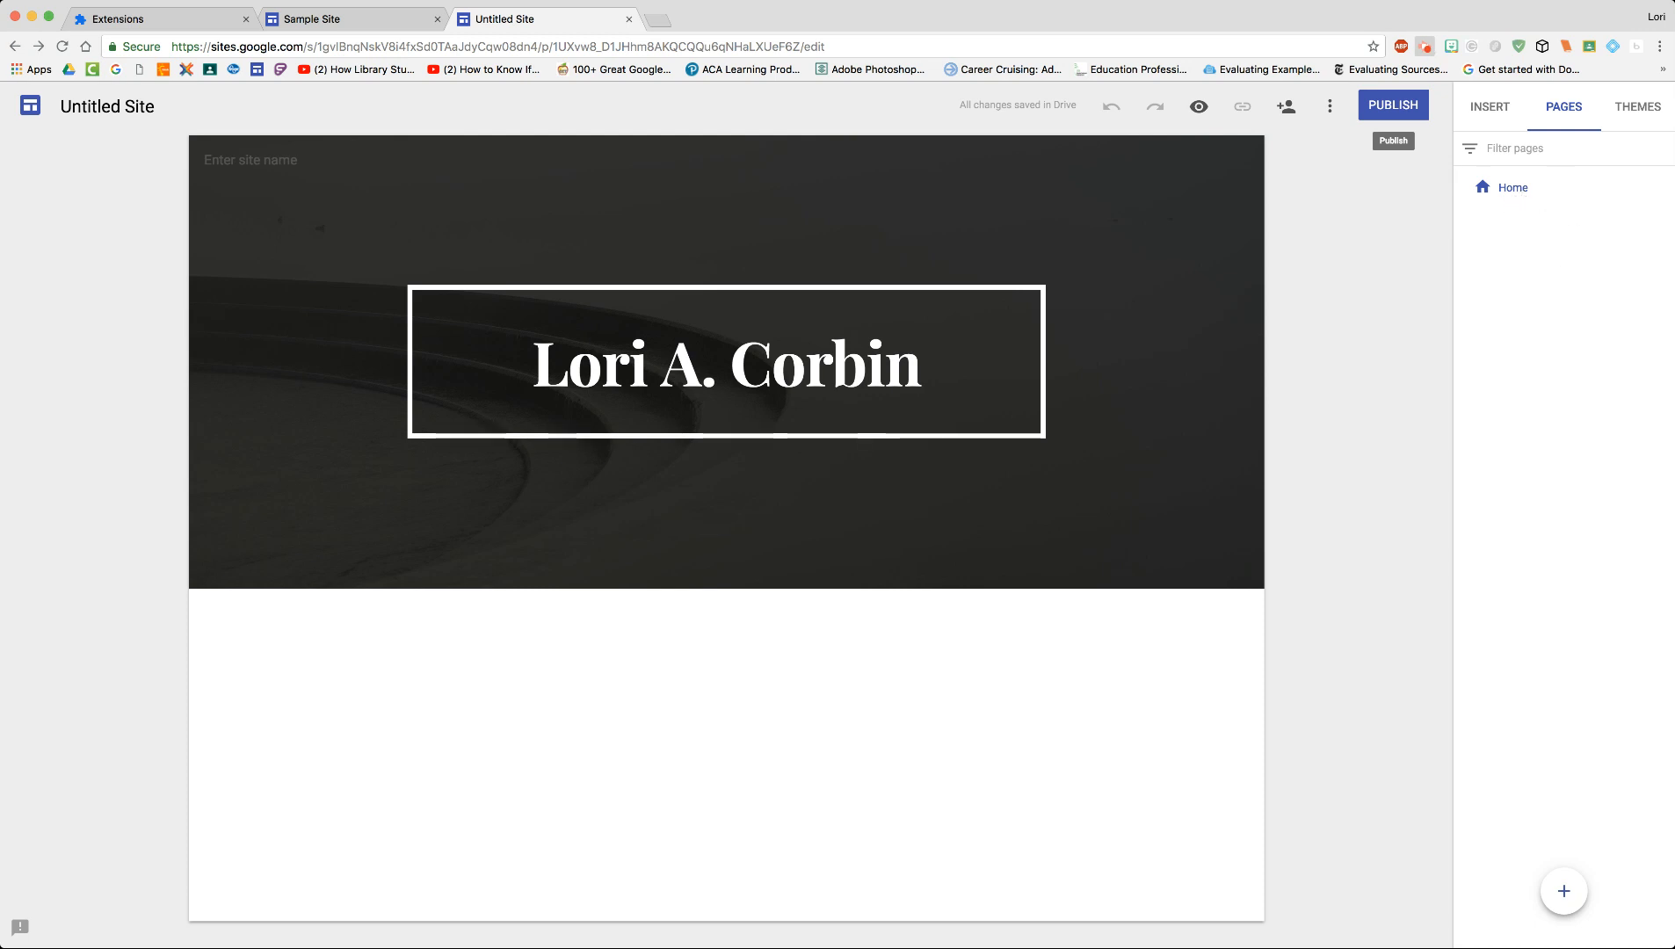
{"action": "mouse_move", "coordinate": [1507, 193]}
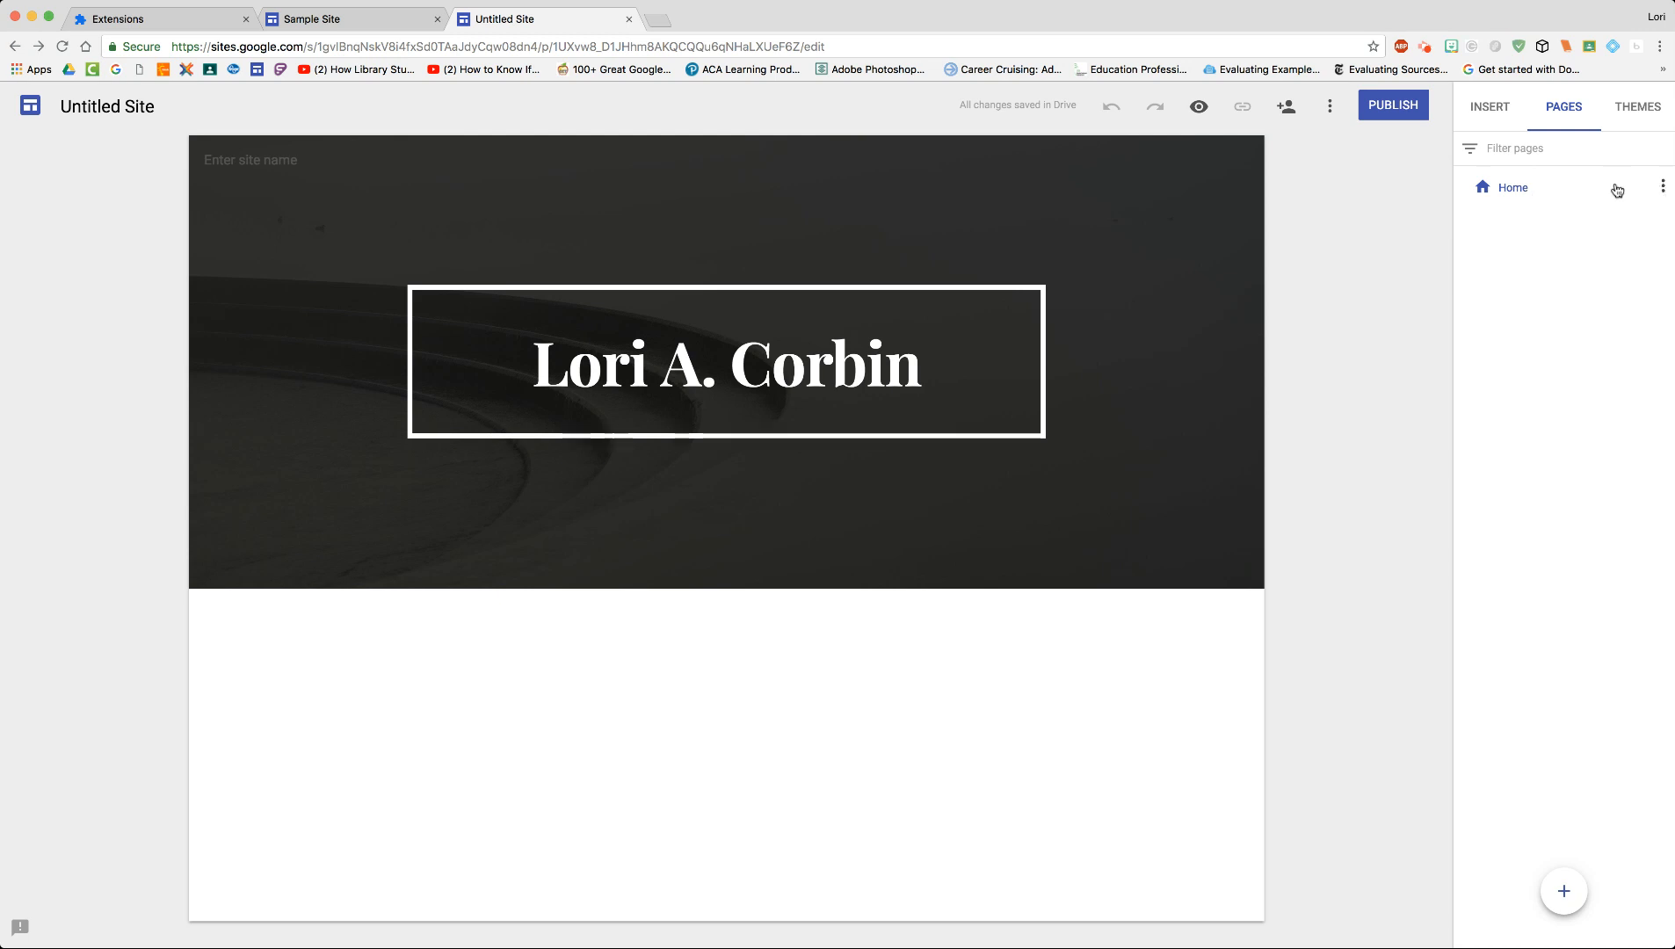
{"action": "left_click", "coordinate": [1663, 188]}
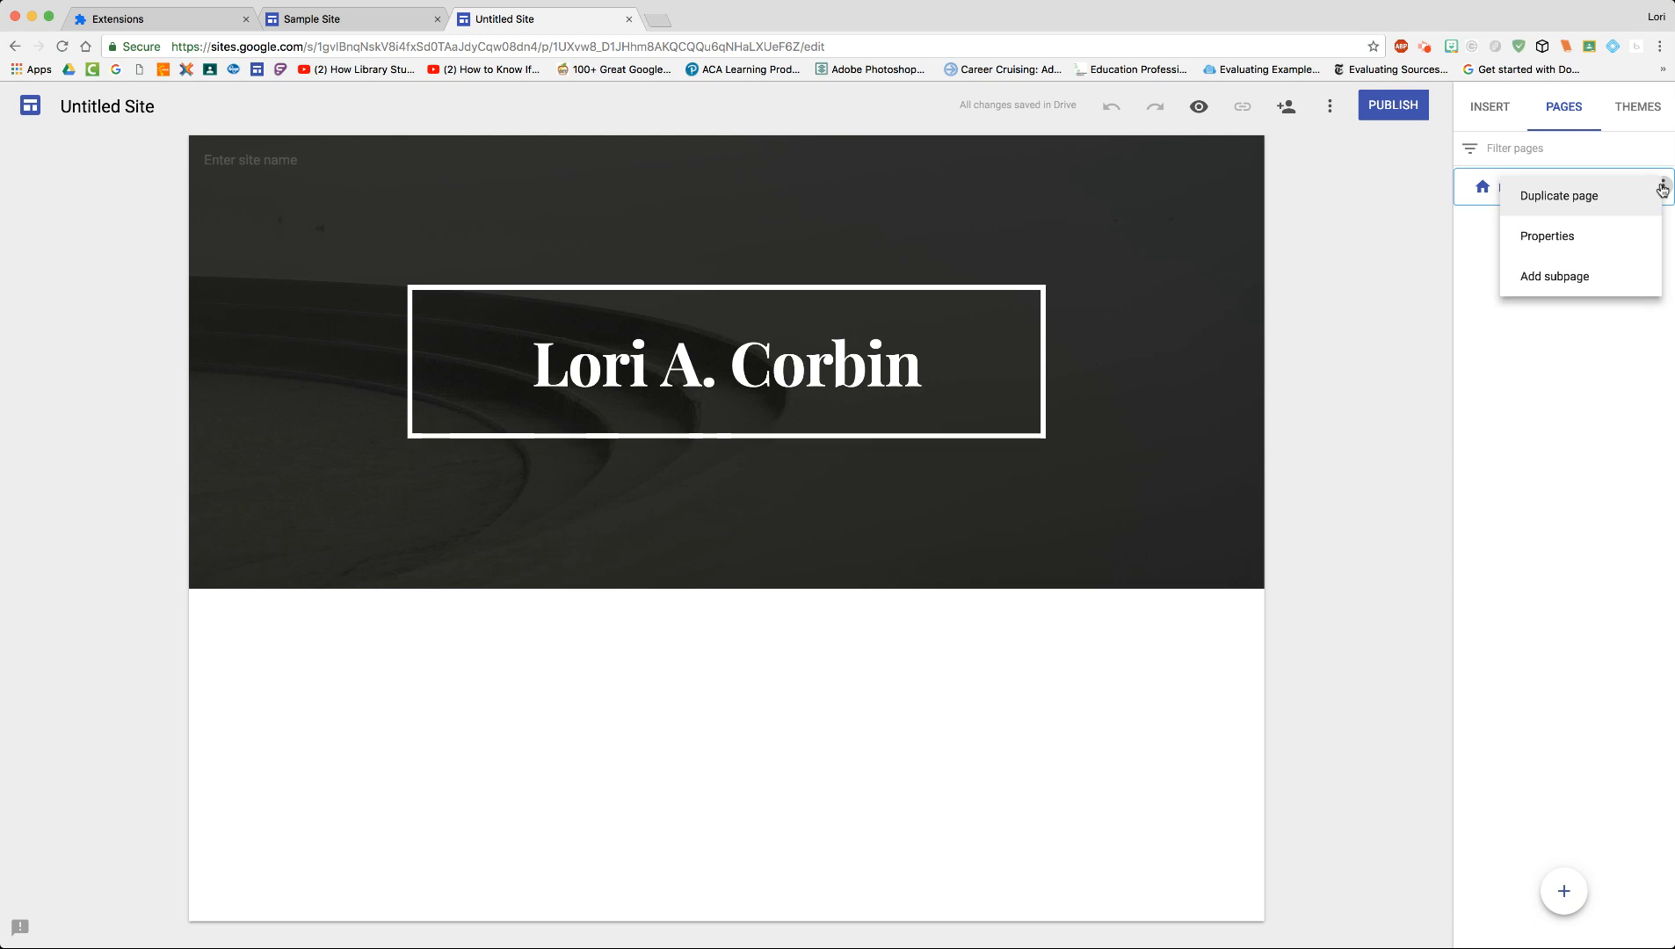
{"action": "left_click", "coordinate": [1578, 200]}
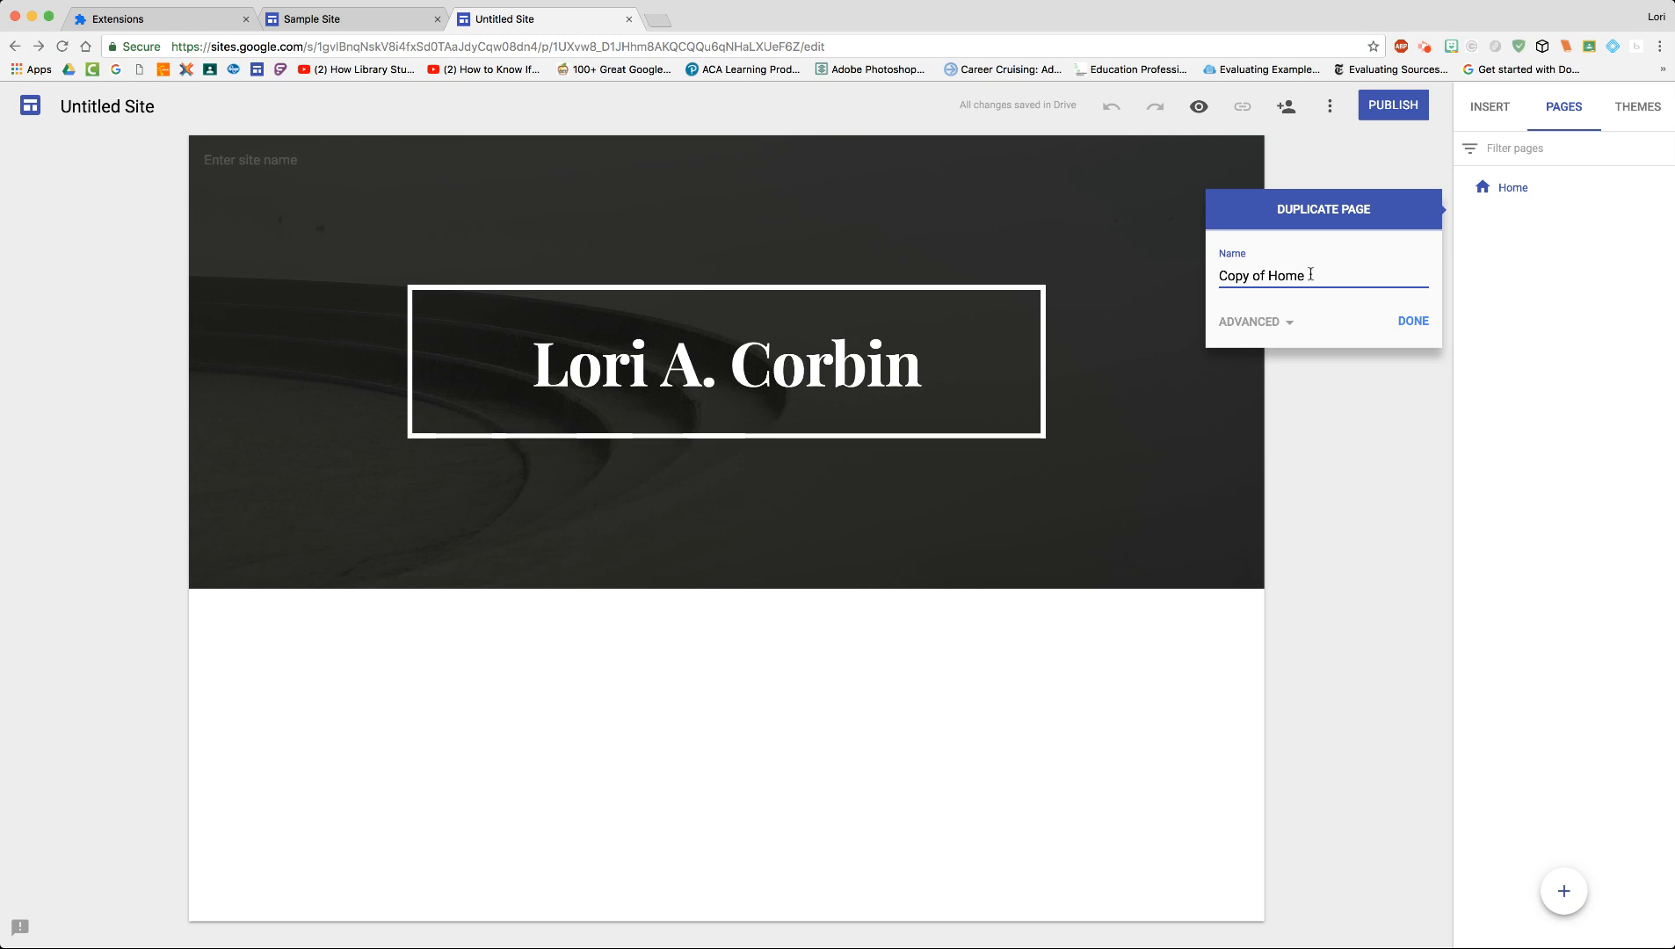
{"action": "left_click_drag", "start_coordinate": [1309, 274], "coordinate": [1214, 277]}
{"action": "type", "text": "Learner Profile"}
{"action": "left_click", "coordinate": [1412, 321]}
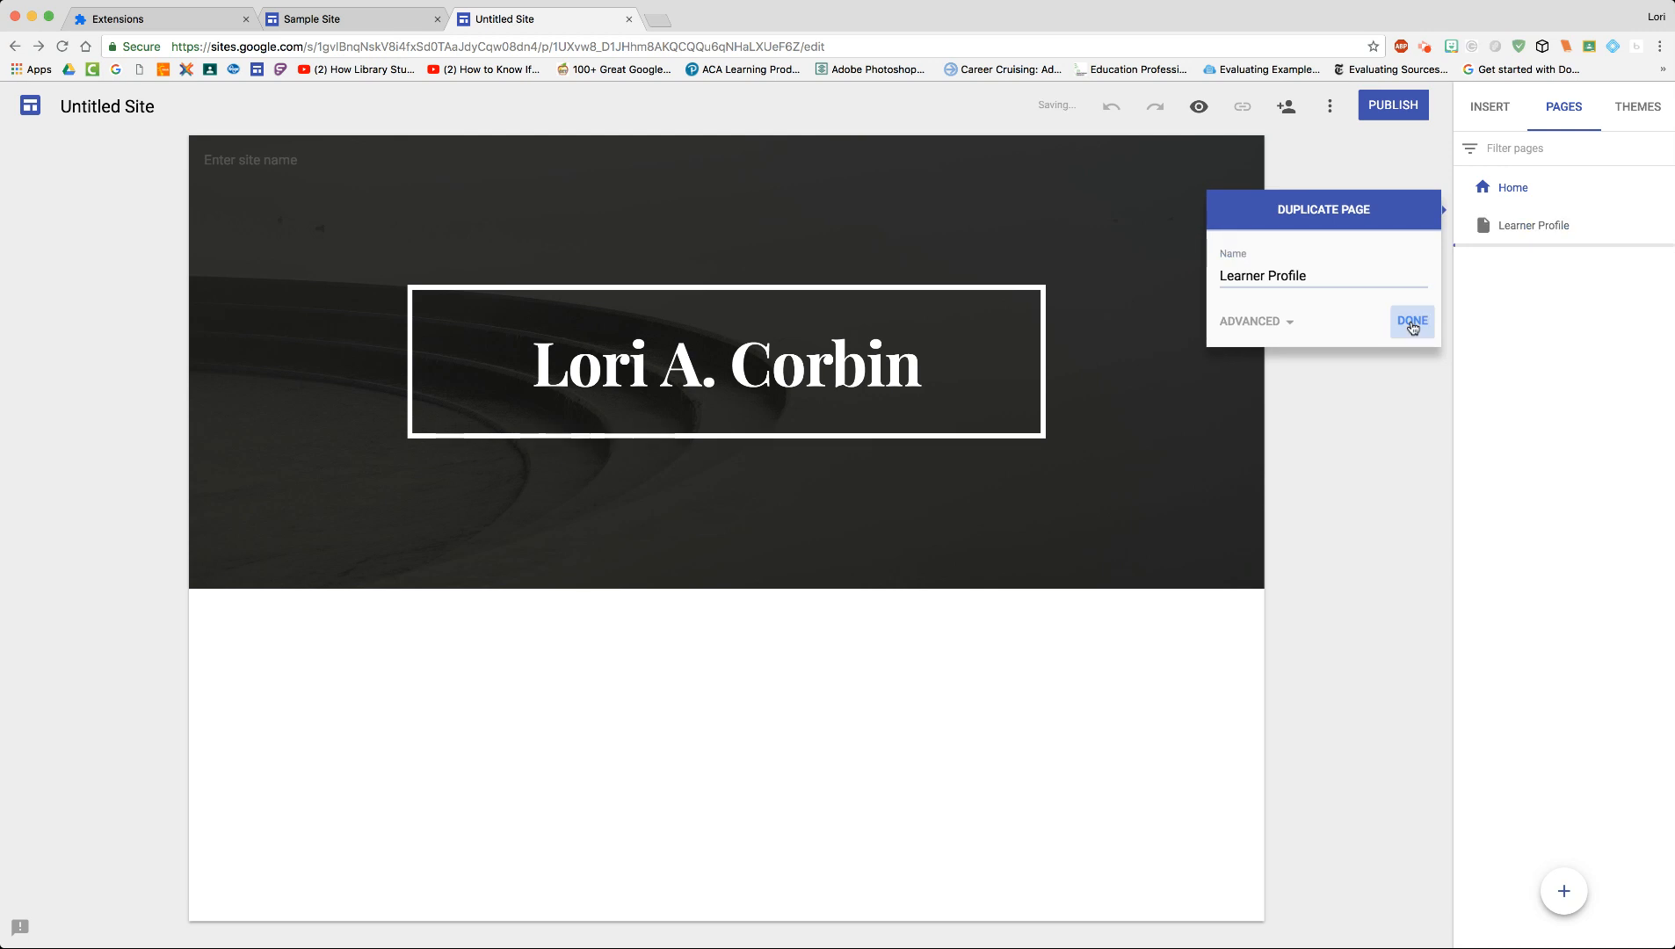
{"action": "left_click", "coordinate": [1534, 228]}
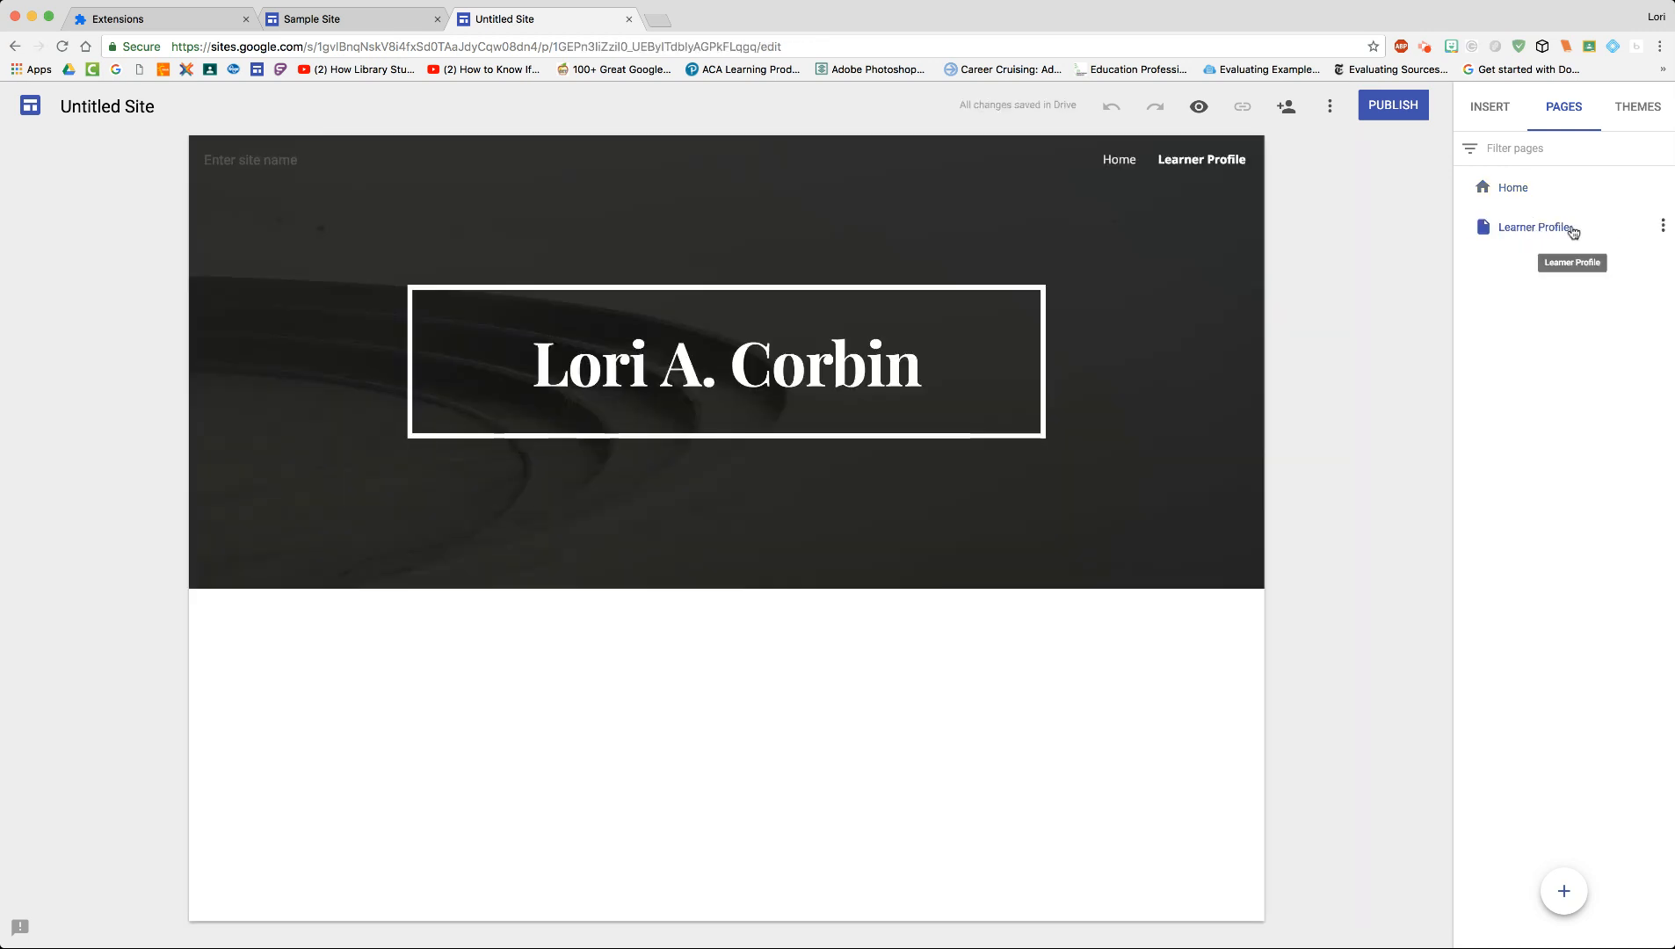
Duplicate Learner Profile as 'College and Career Readiness' and open the new page
{"action": "left_click", "coordinate": [1663, 228]}
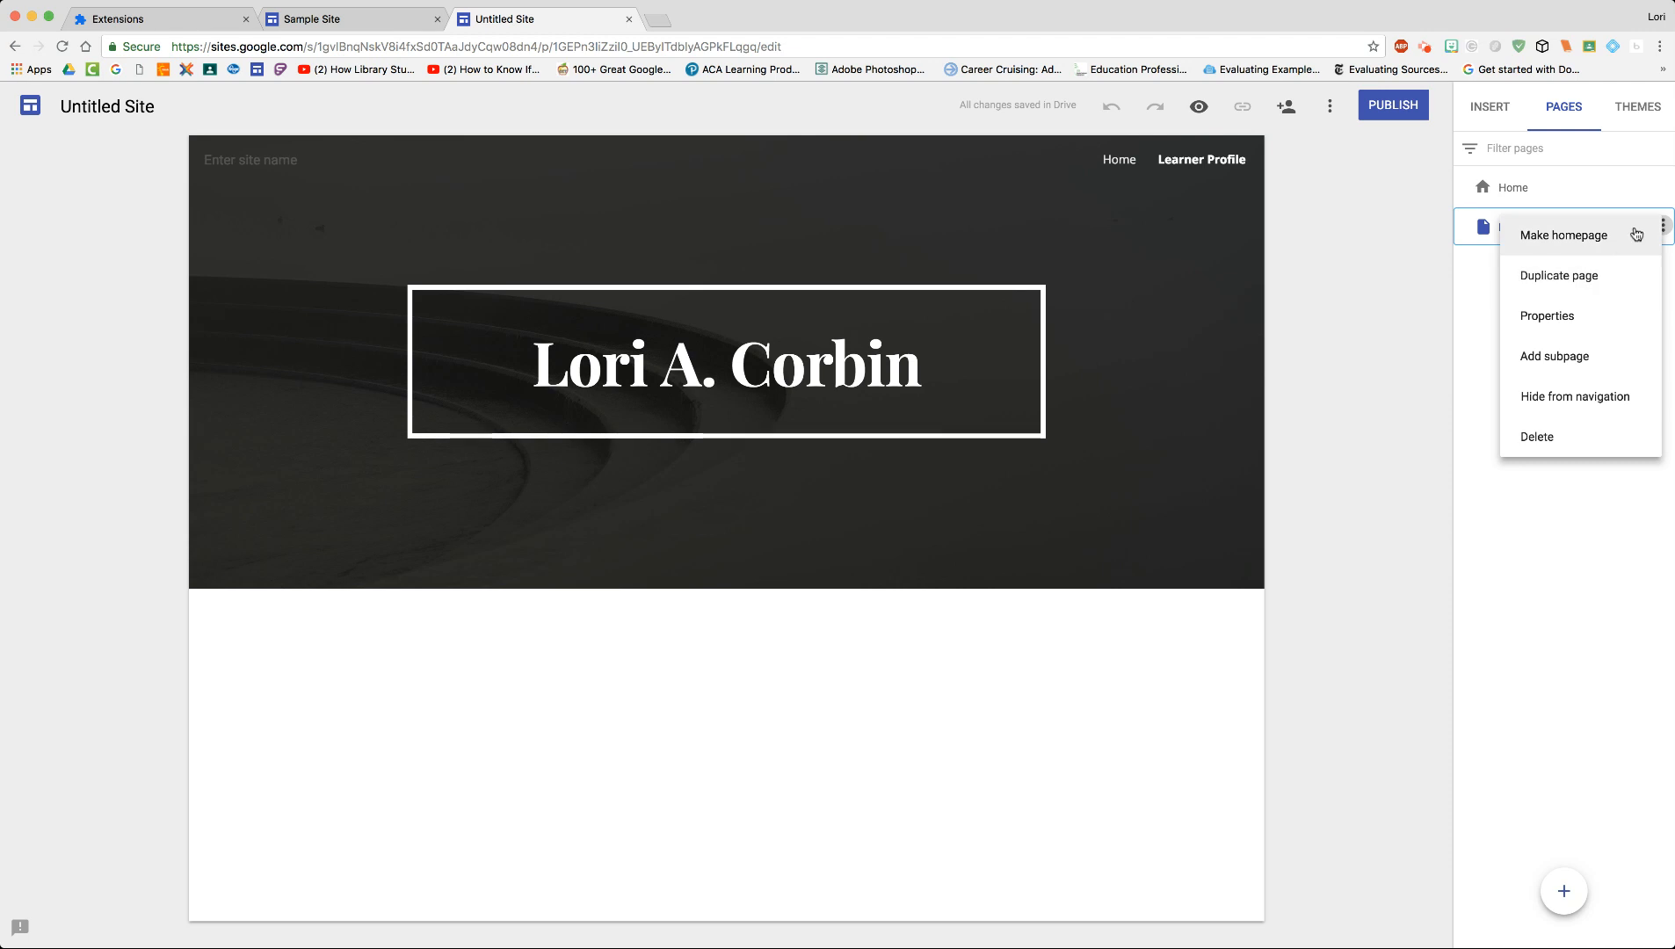
{"action": "left_click", "coordinate": [1625, 188]}
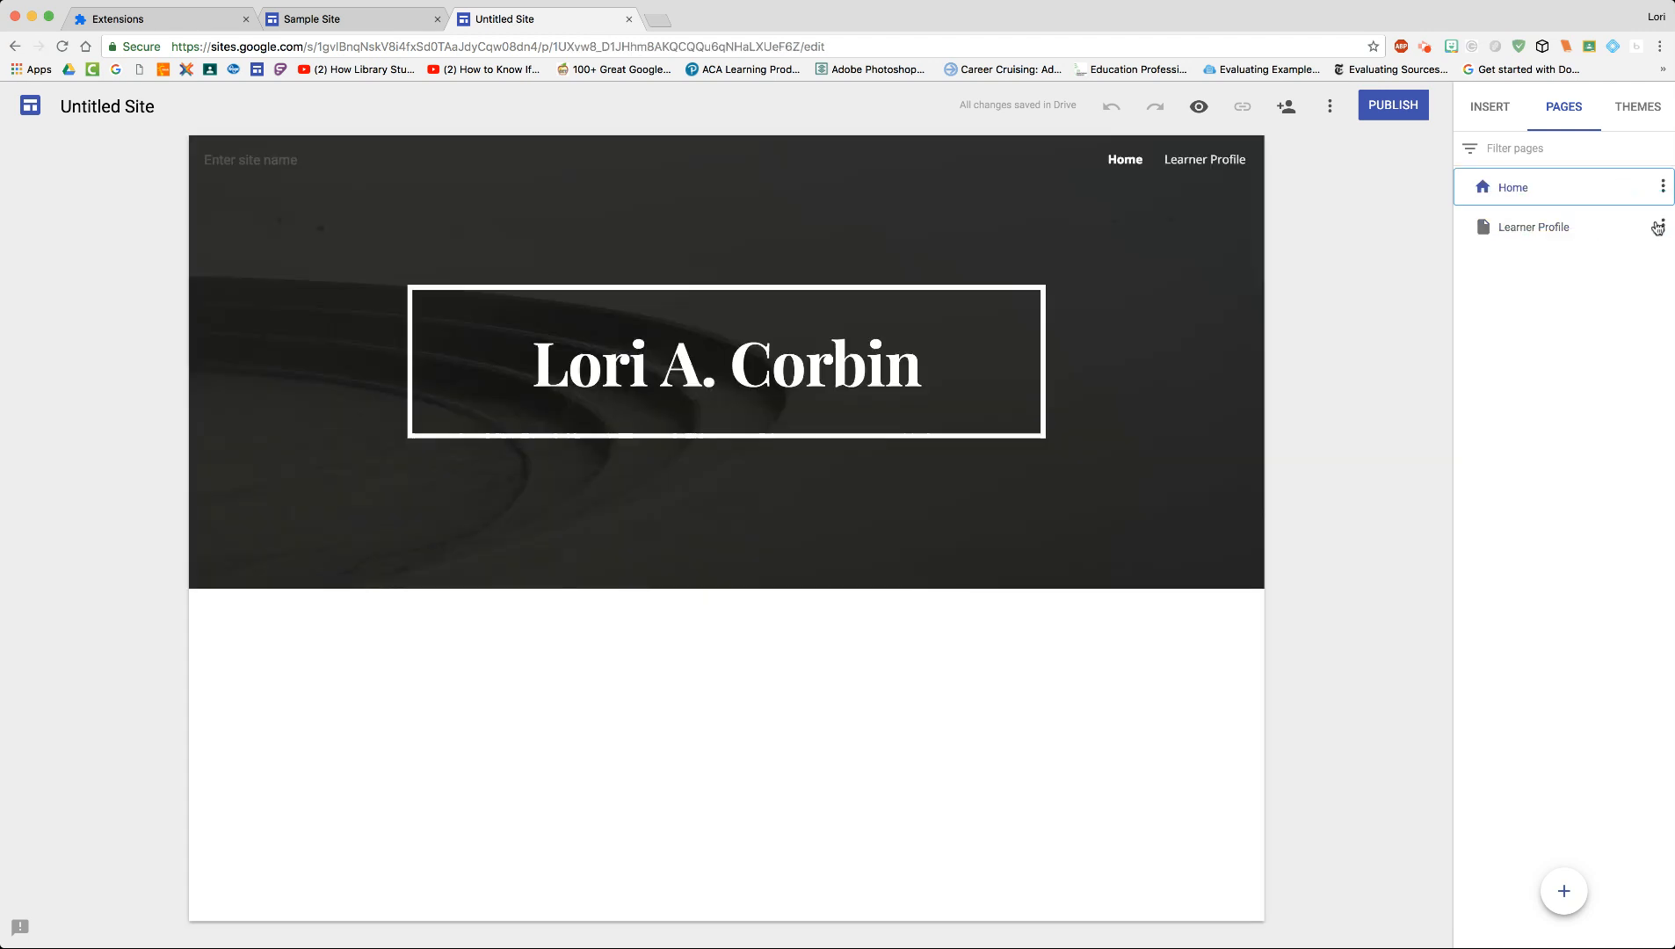
{"action": "left_click", "coordinate": [1663, 228]}
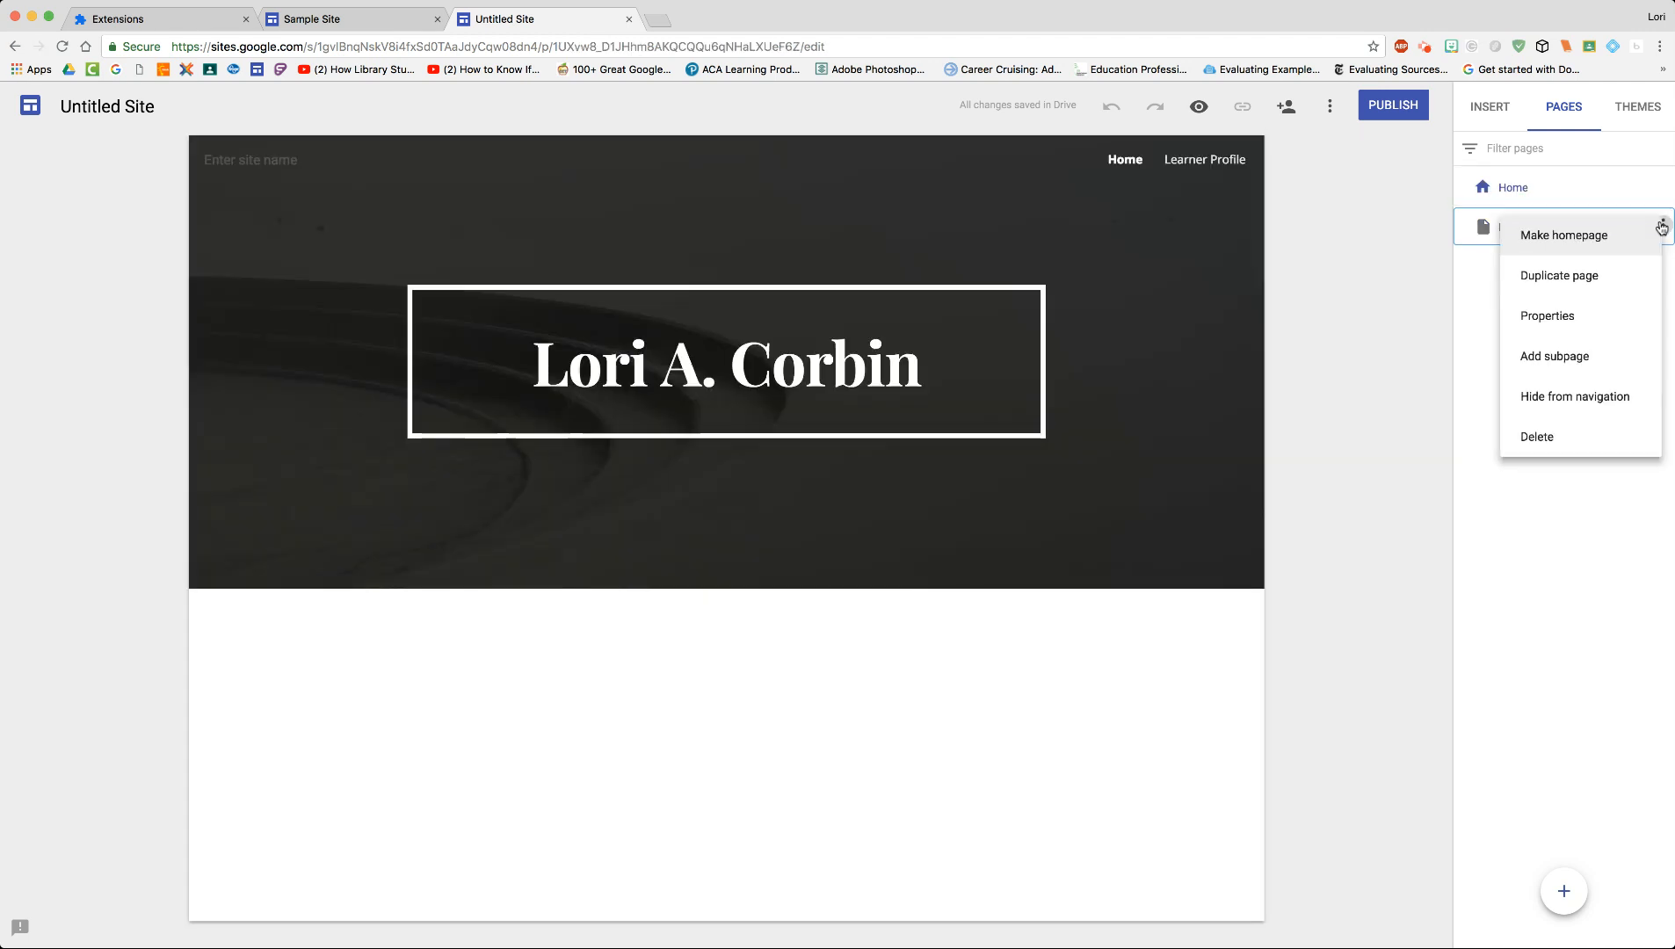
{"action": "left_click", "coordinate": [1575, 279]}
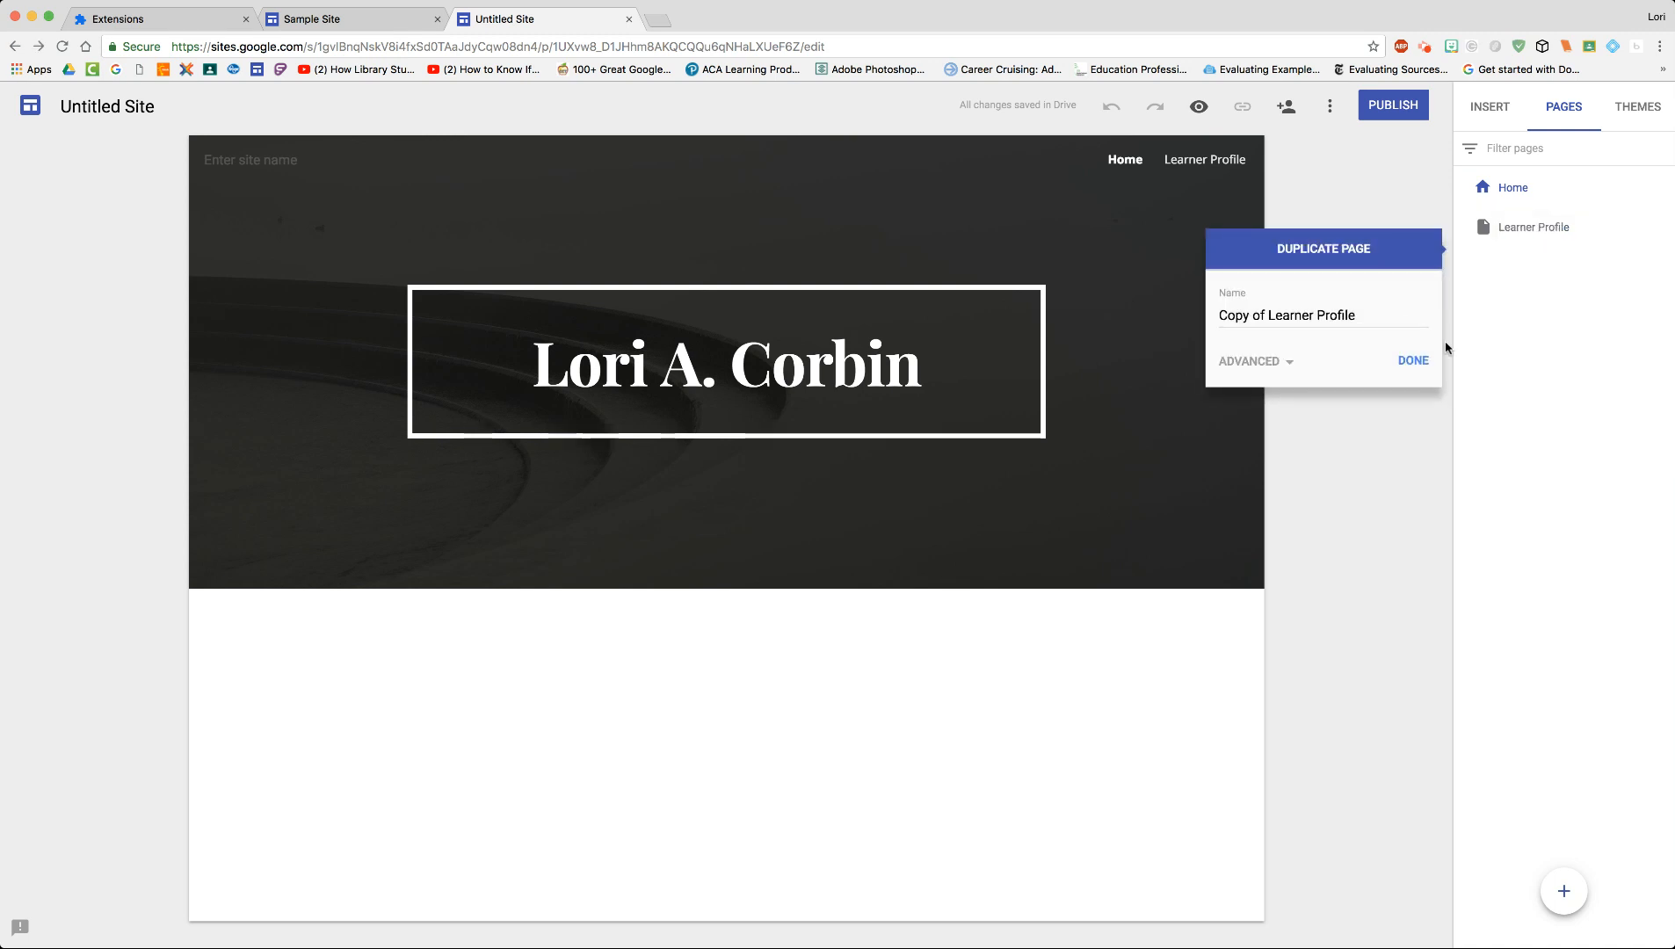
{"action": "left_click", "coordinate": [1377, 322]}
{"action": "left_click_drag", "start_coordinate": [1354, 315], "coordinate": [1201, 310]}
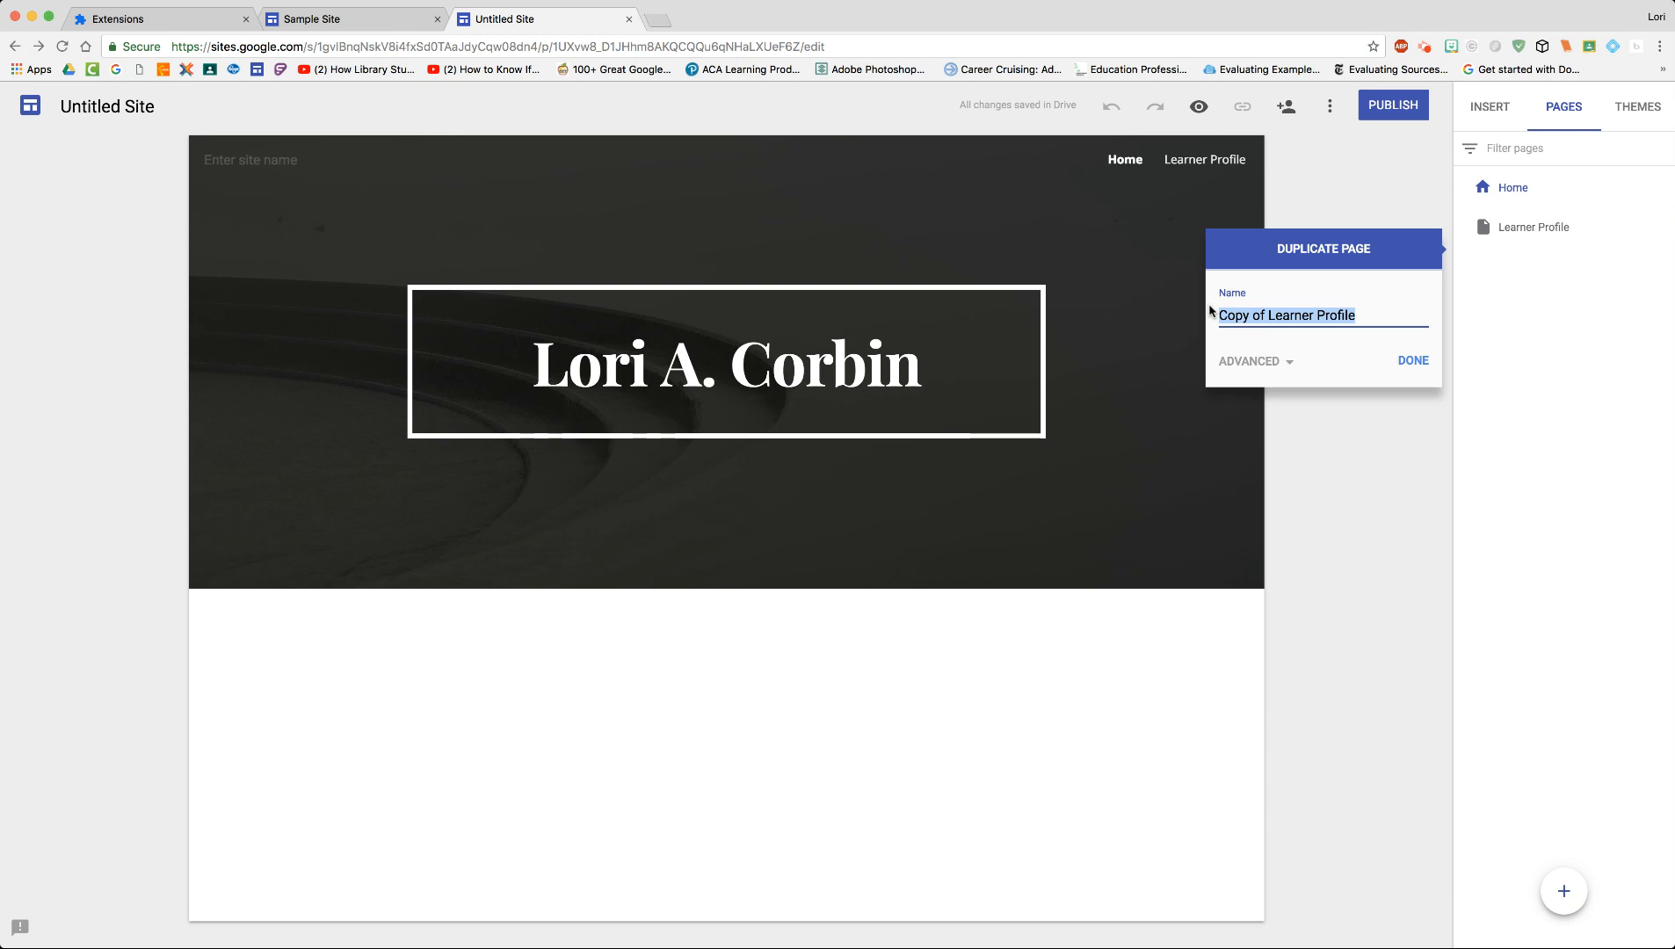
{"action": "type", "text": "College an"}
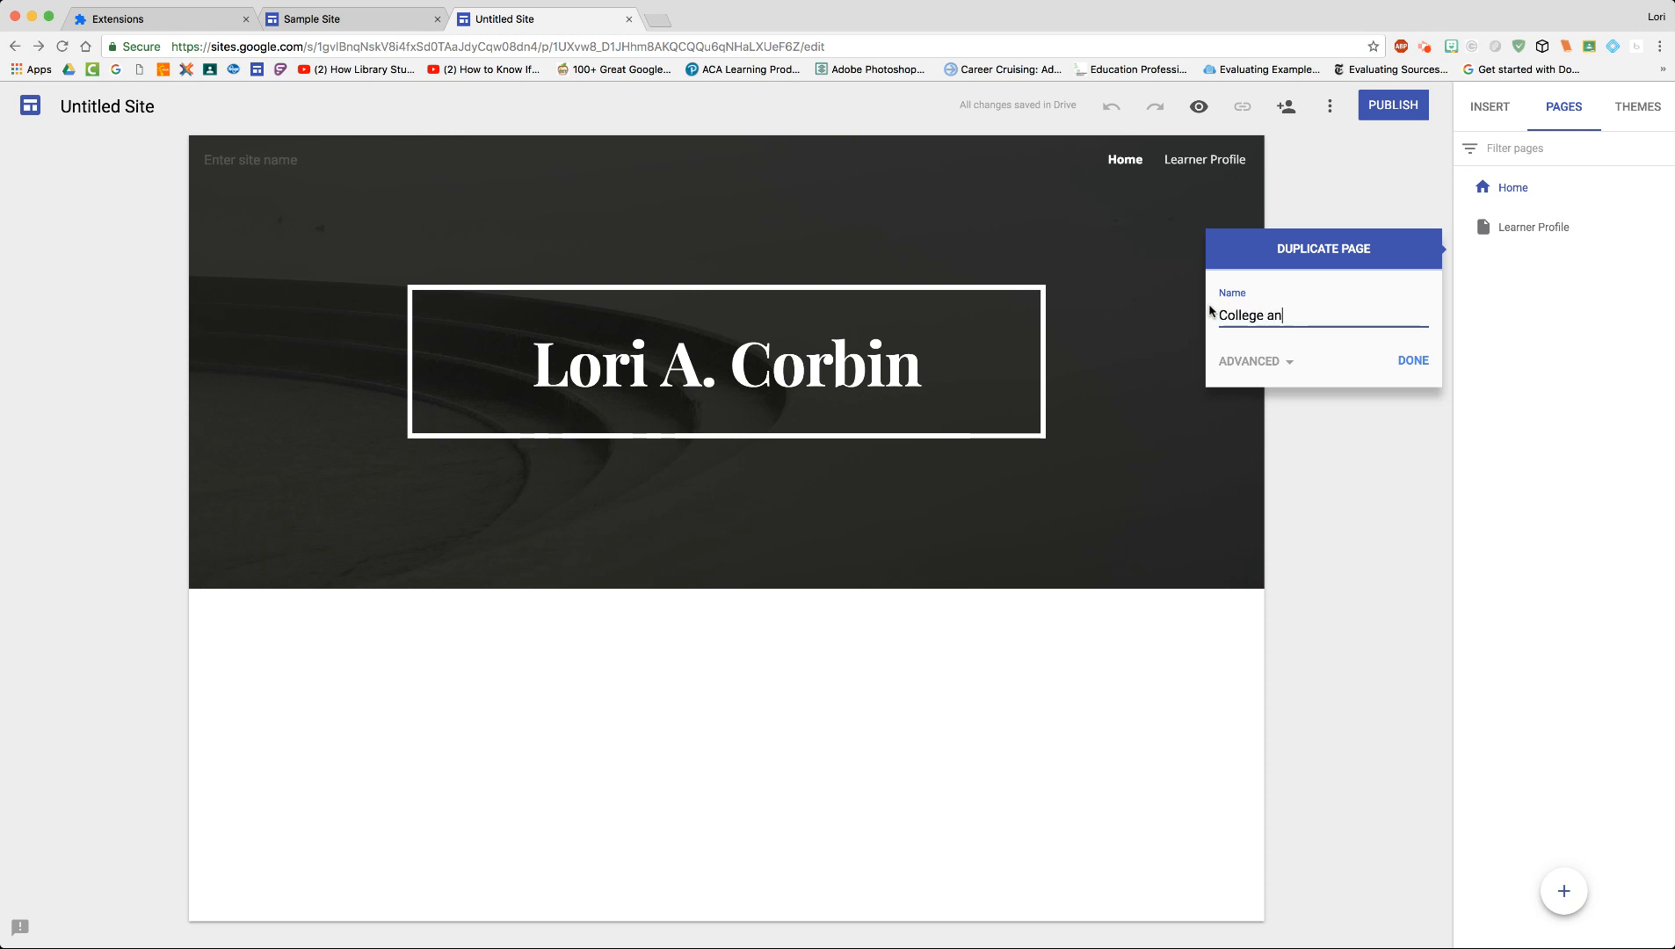
{"action": "type", "text": "d Career Readiness"}
{"action": "left_click", "coordinate": [1413, 361]}
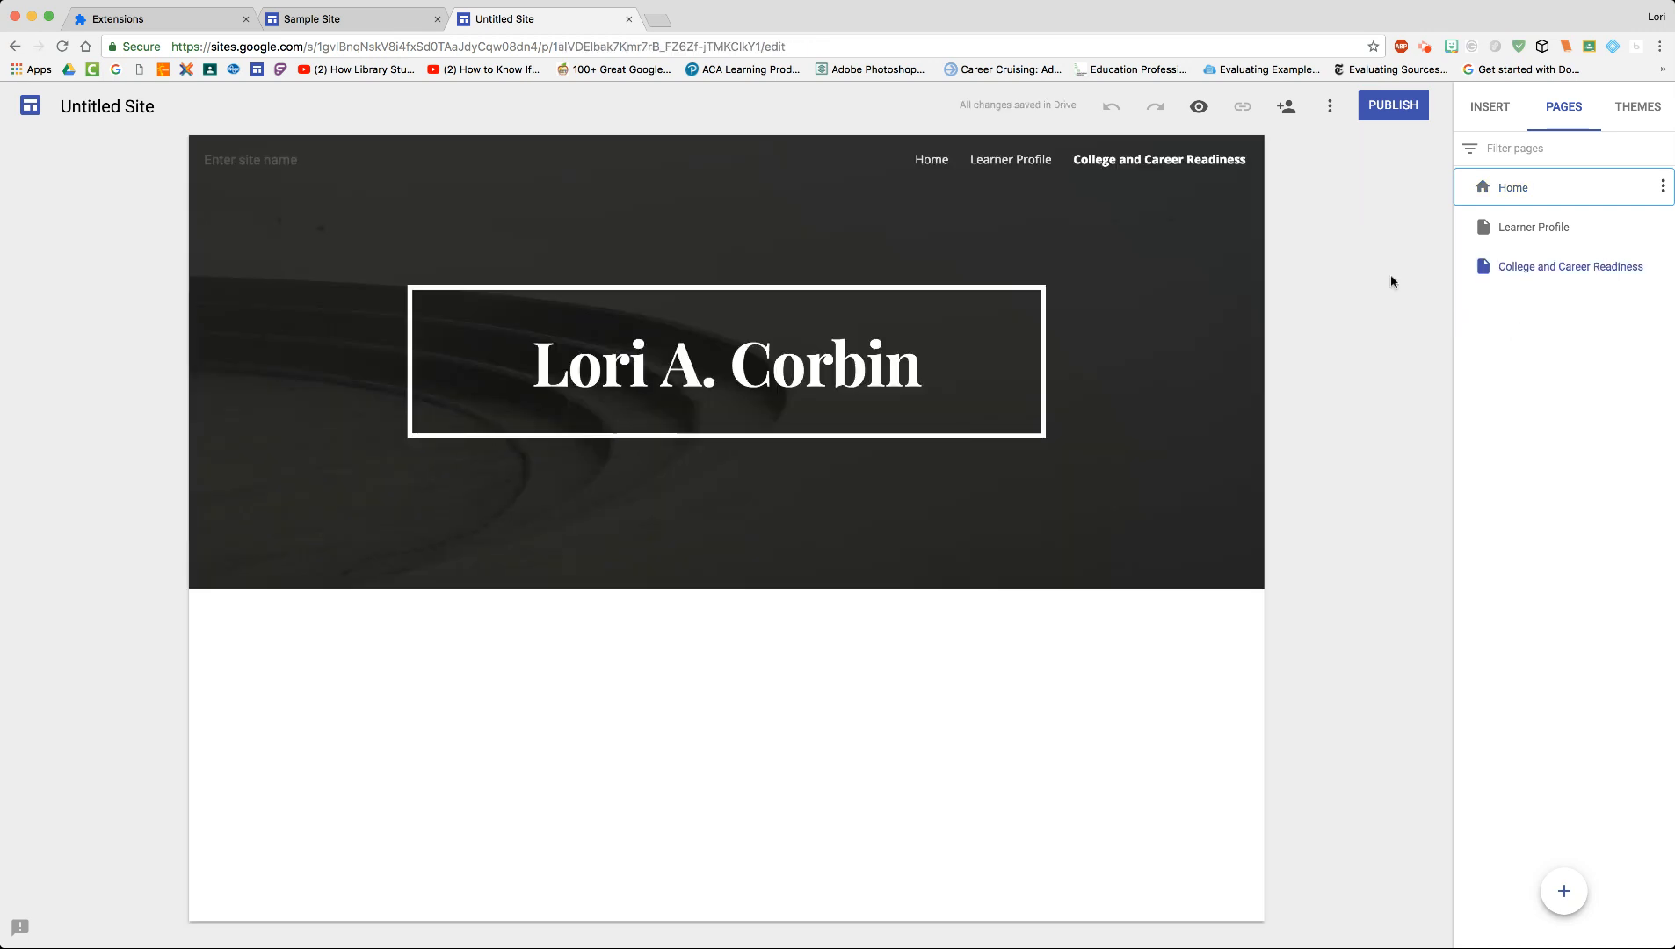
{"action": "mouse_move", "coordinate": [1659, 268]}
{"action": "left_click", "coordinate": [1007, 162]}
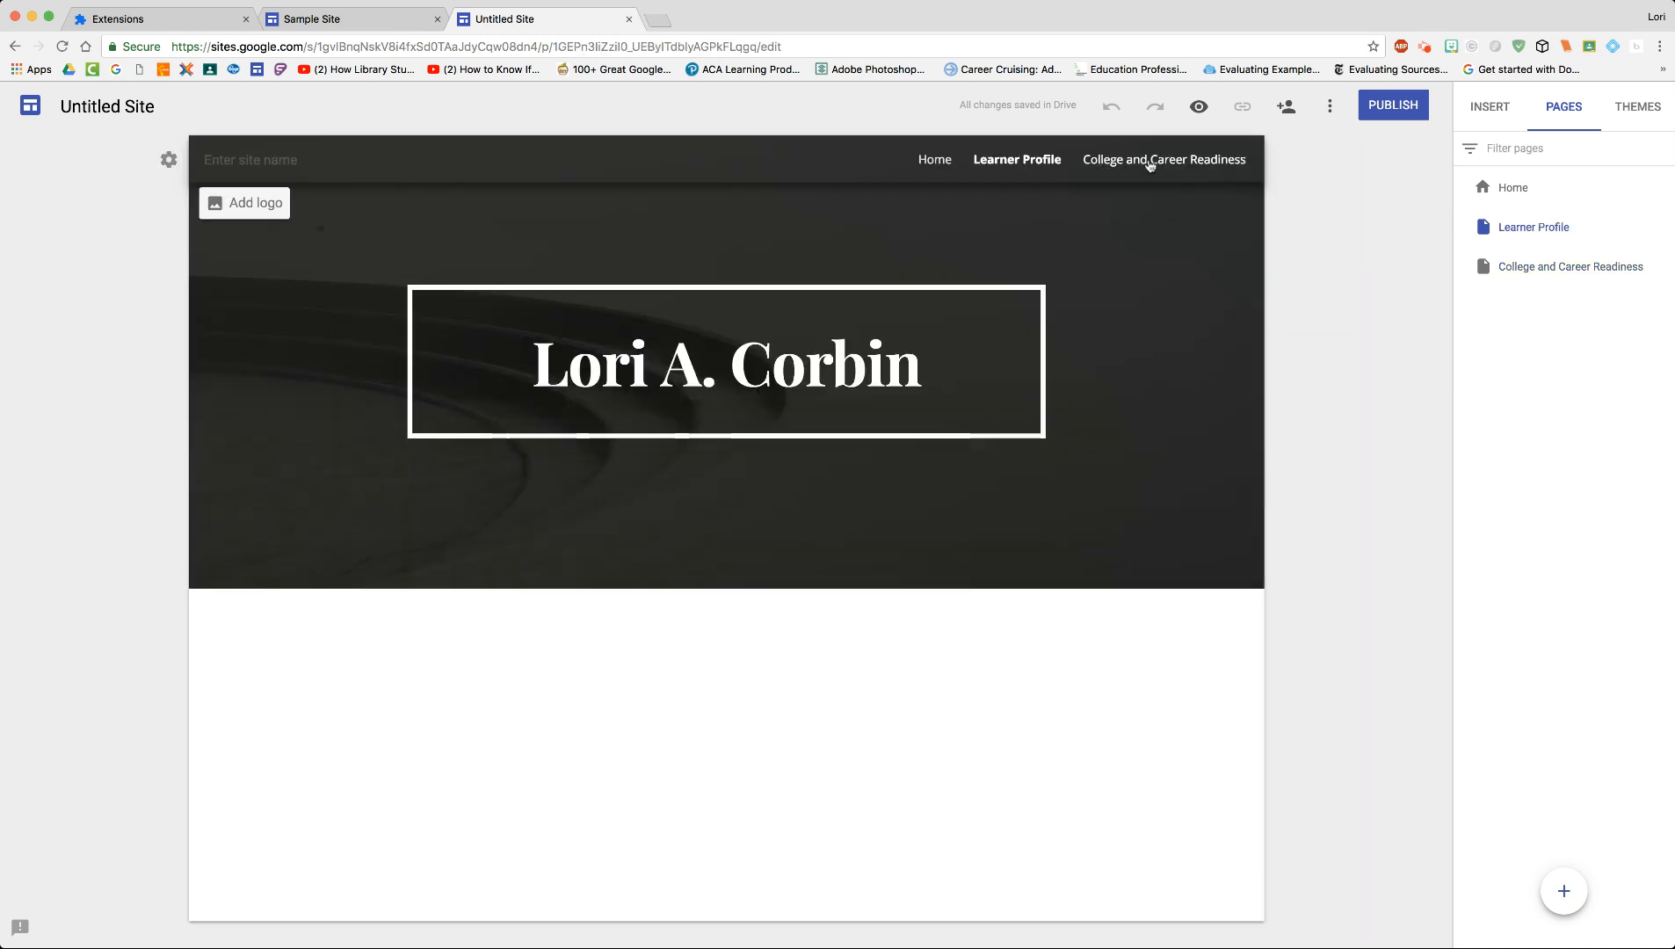
{"action": "left_click", "coordinate": [1149, 162]}
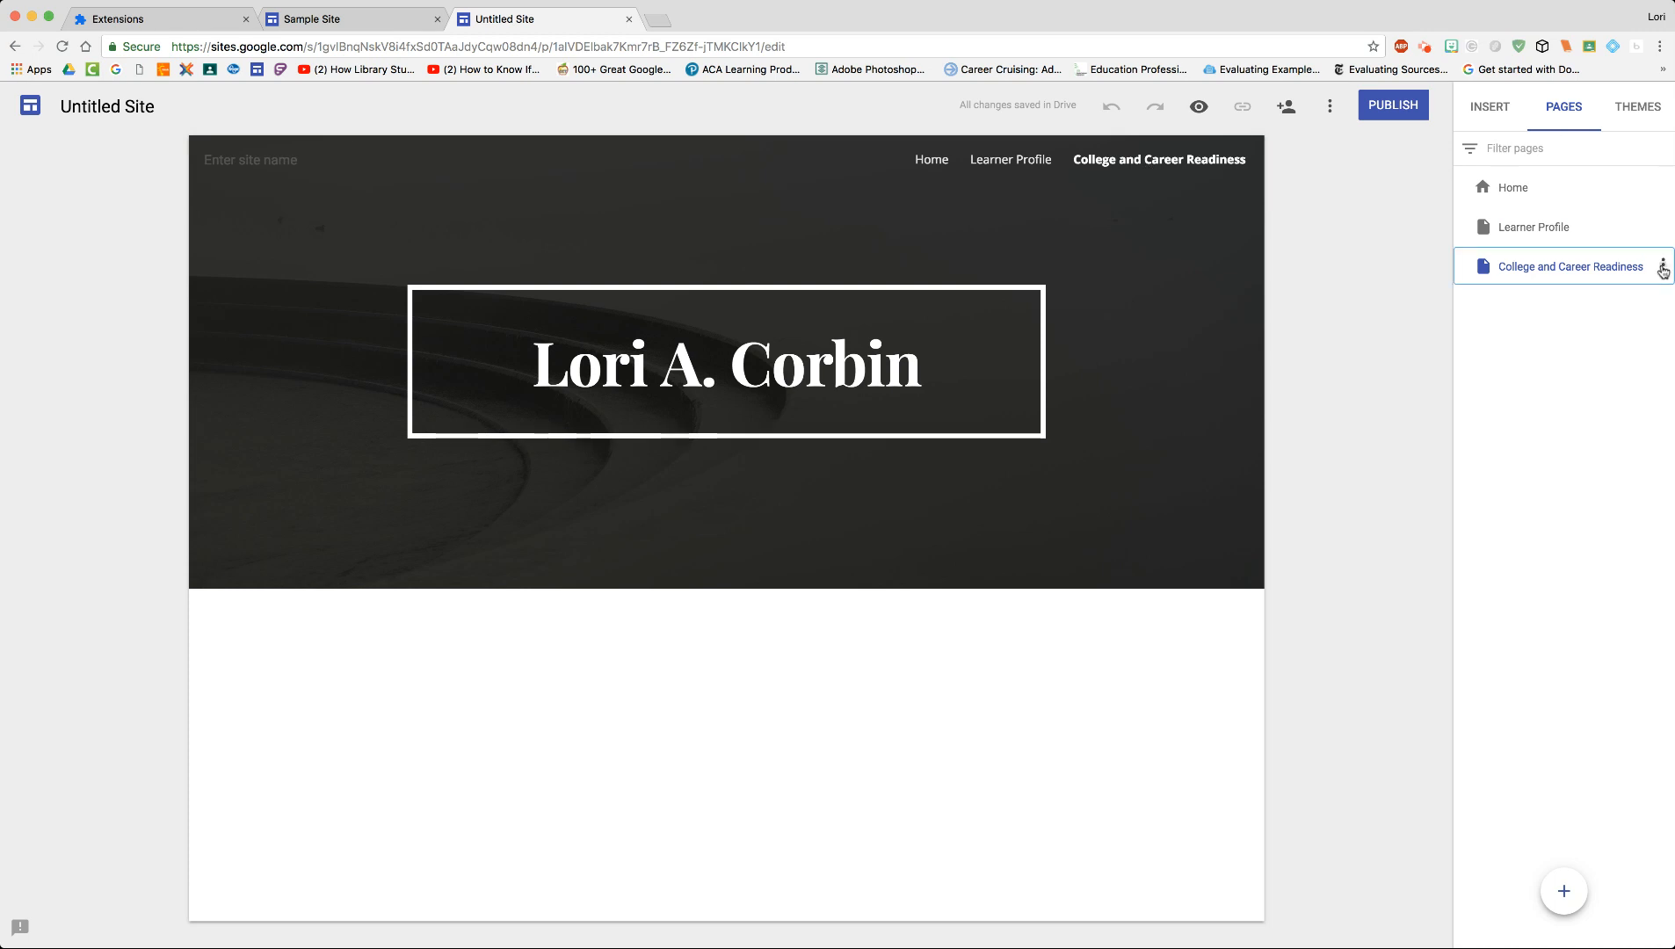
Duplicate College and Career Readiness as a new 'E-Portfolio' page
{"action": "left_click", "coordinate": [1664, 266]}
{"action": "left_click", "coordinate": [1605, 327]}
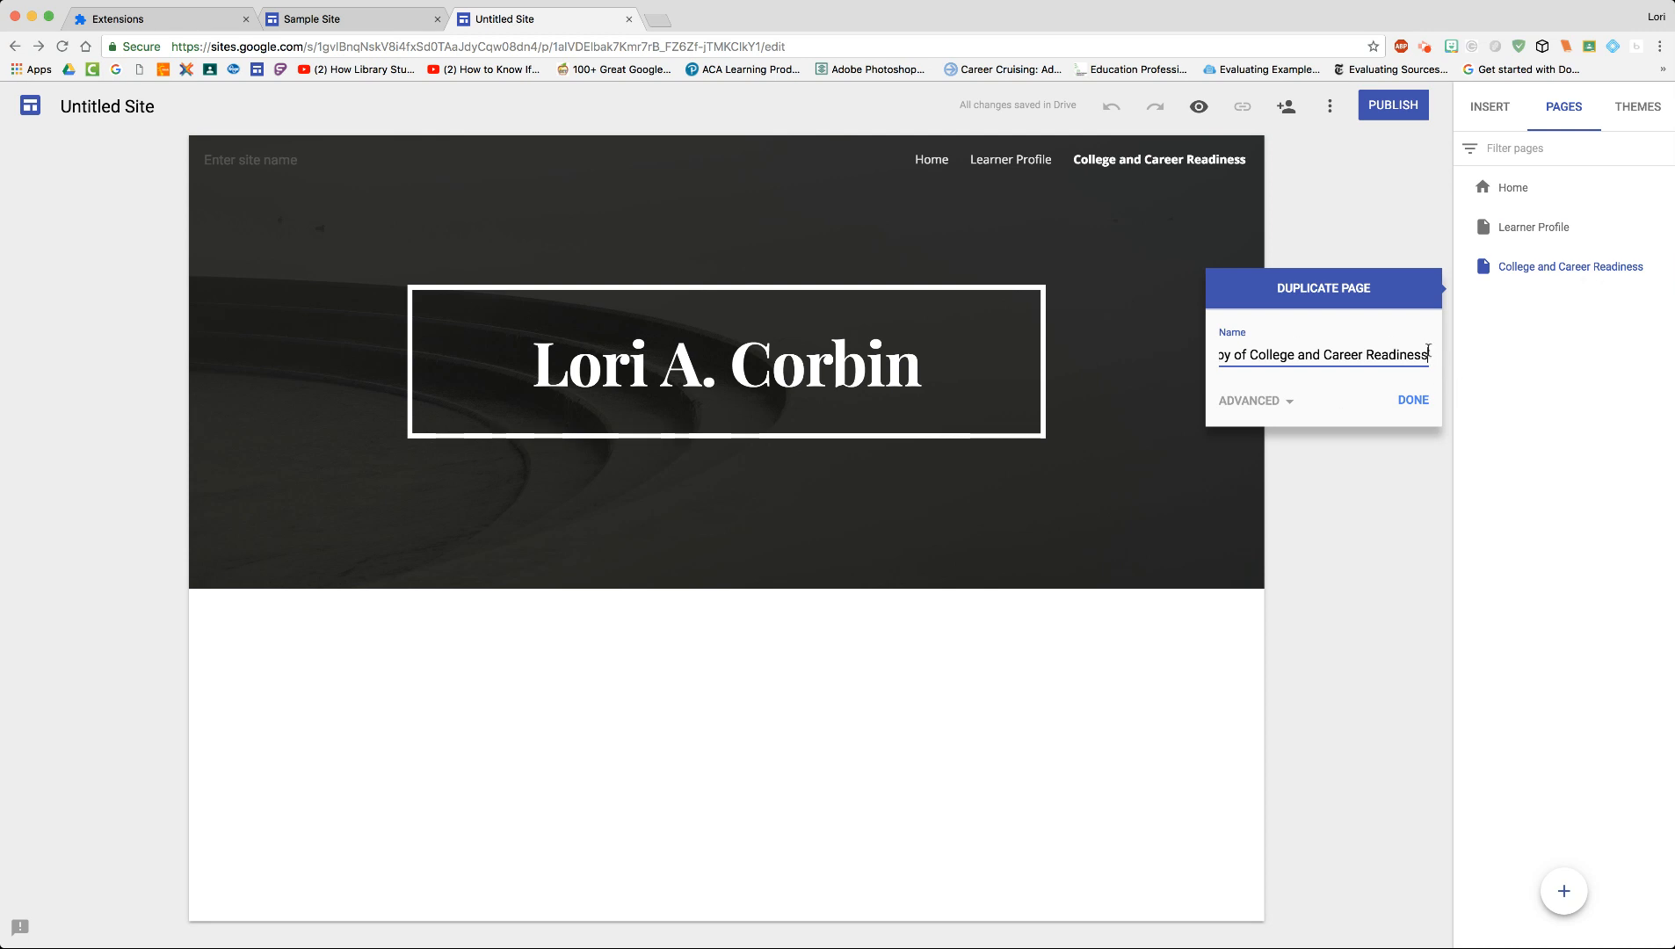
{"action": "left_click_drag", "start_coordinate": [1427, 350], "coordinate": [1167, 360]}
{"action": "type", "text": "E-Portfolio"}
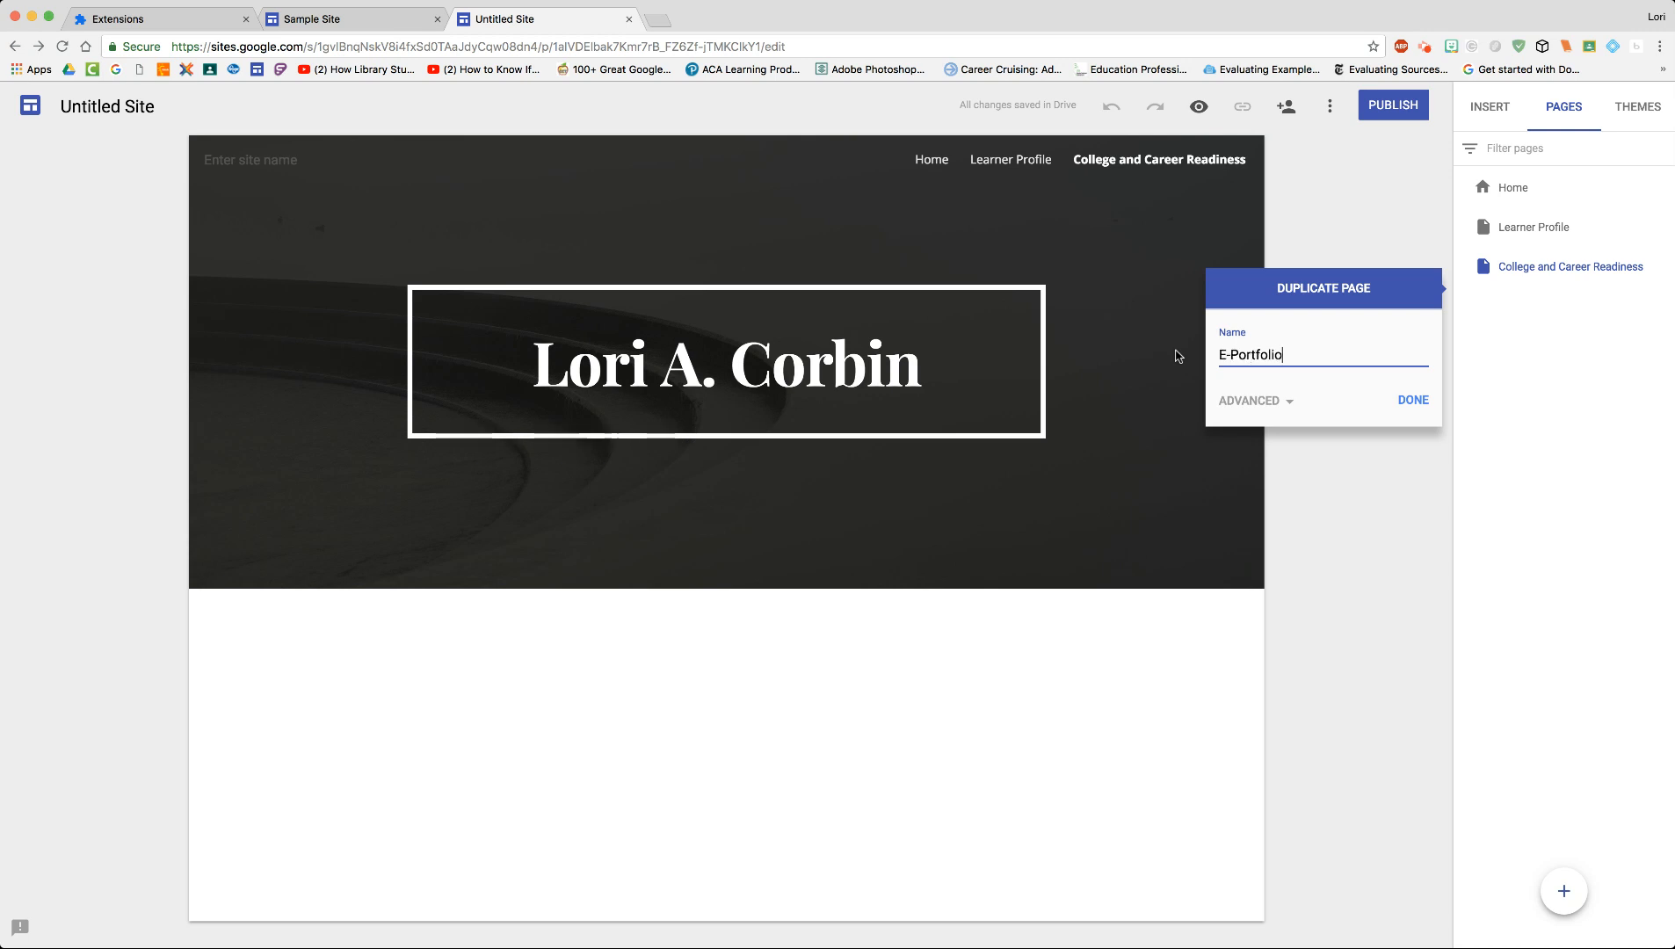
{"action": "left_click", "coordinate": [1412, 400]}
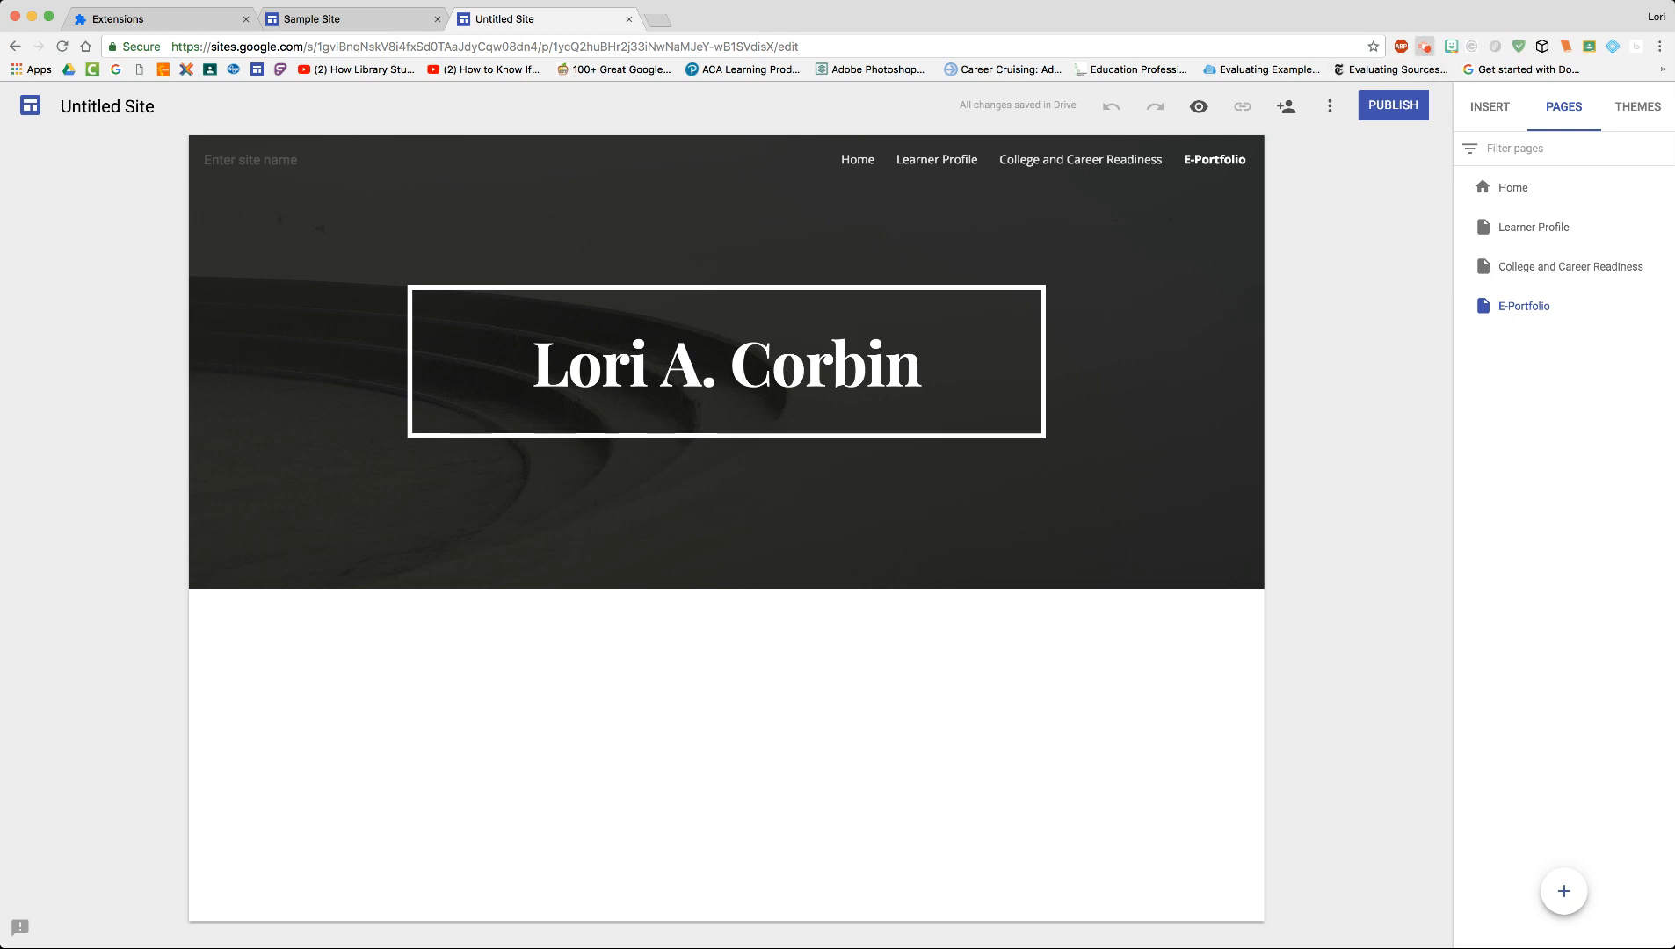
Open the E-Portfolio page and show its page options menu
{"action": "left_click", "coordinate": [1534, 227]}
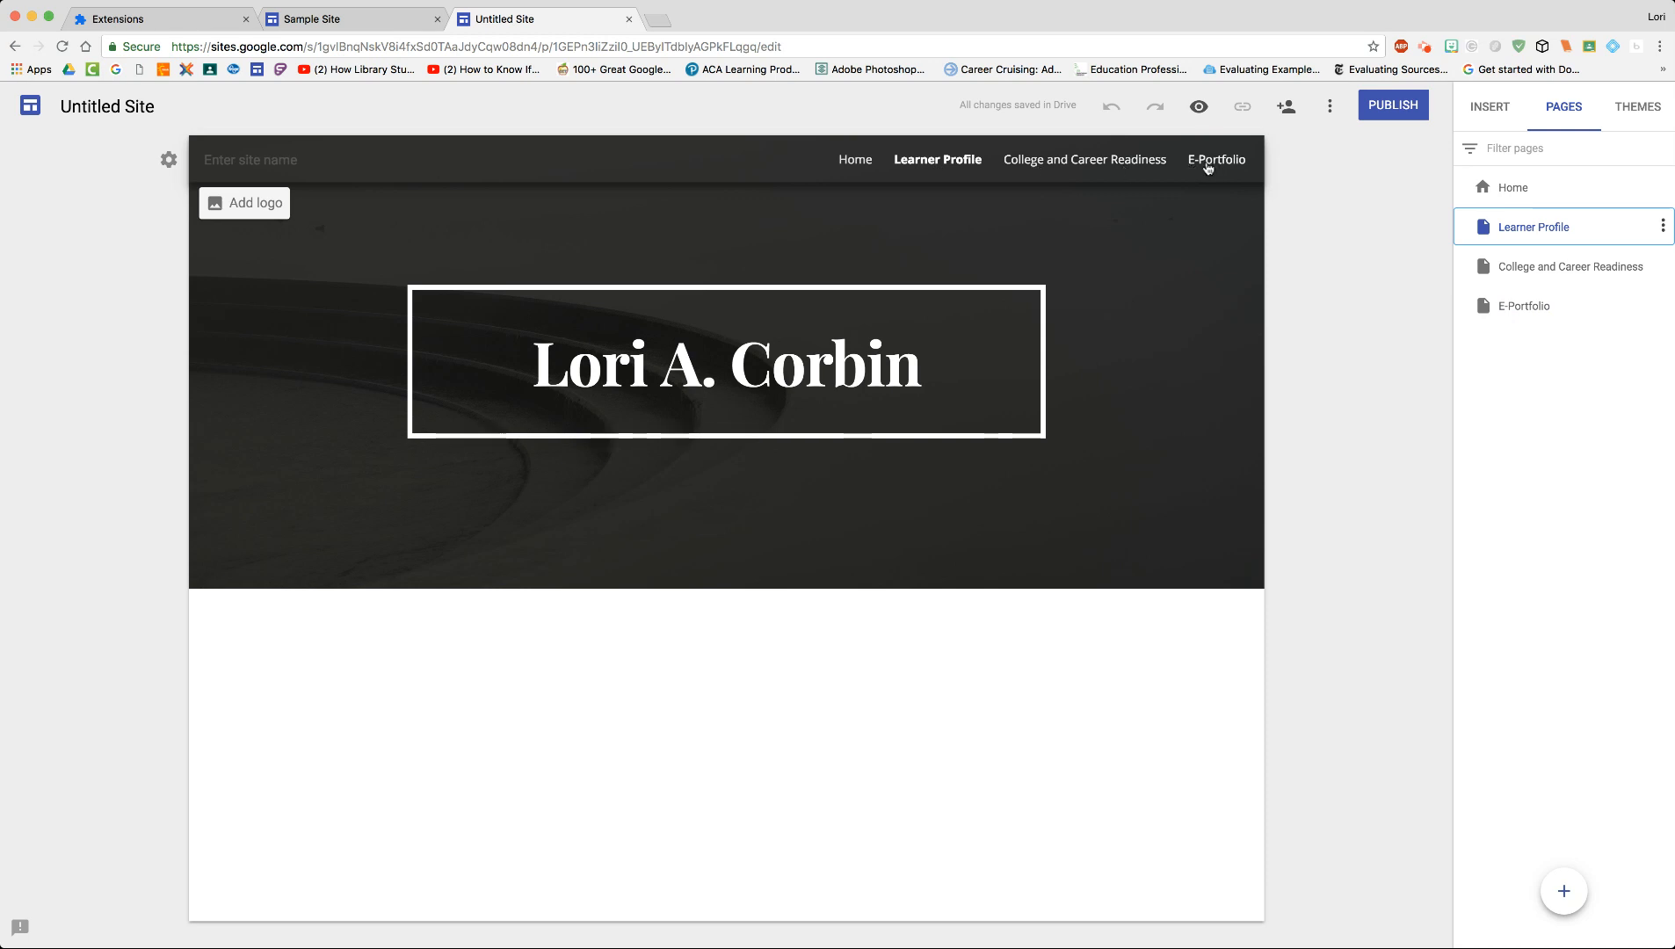
{"action": "mouse_move", "coordinate": [1571, 308]}
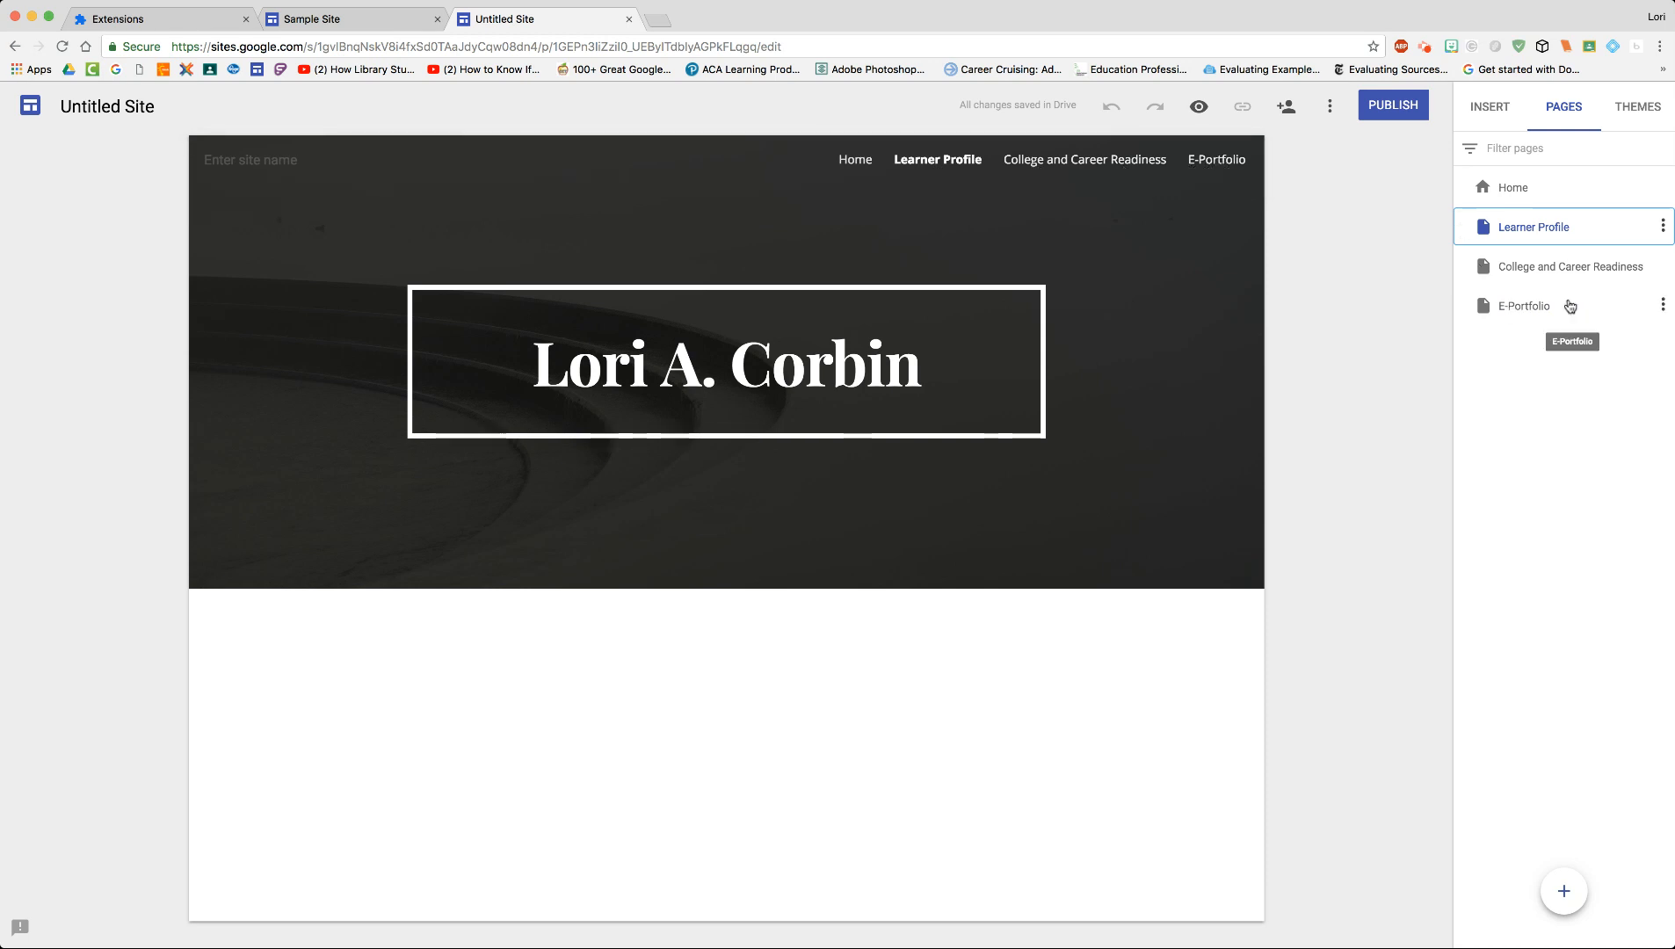
{"action": "double_click", "coordinate": [1660, 308]}
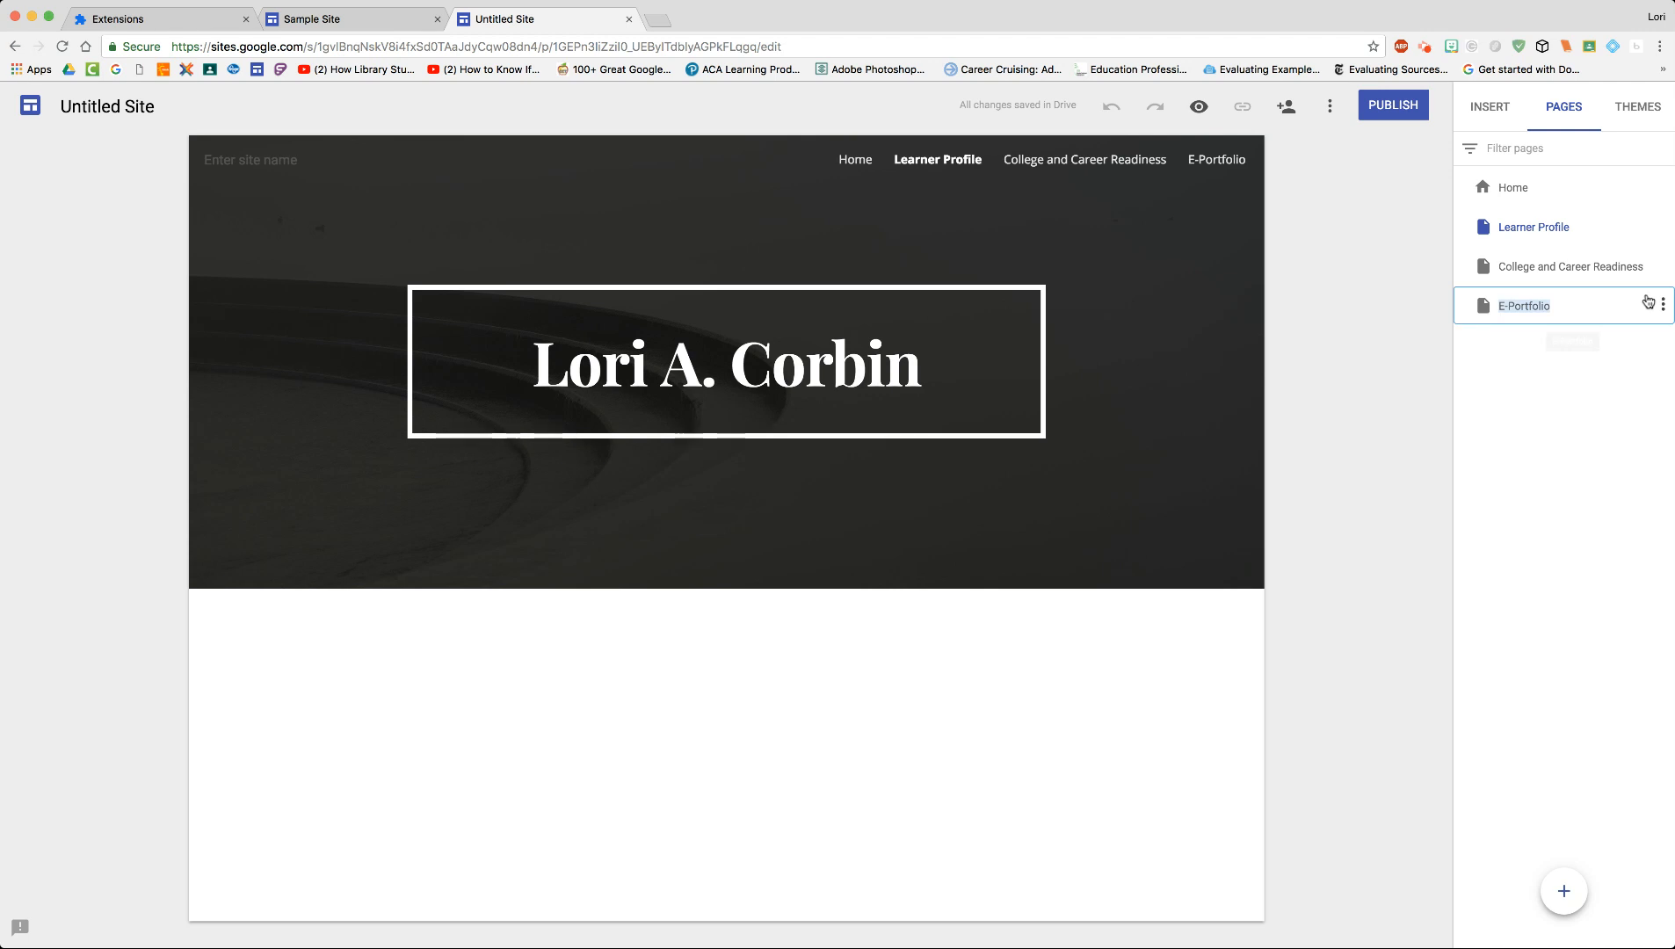
{"action": "left_click", "coordinate": [1662, 305]}
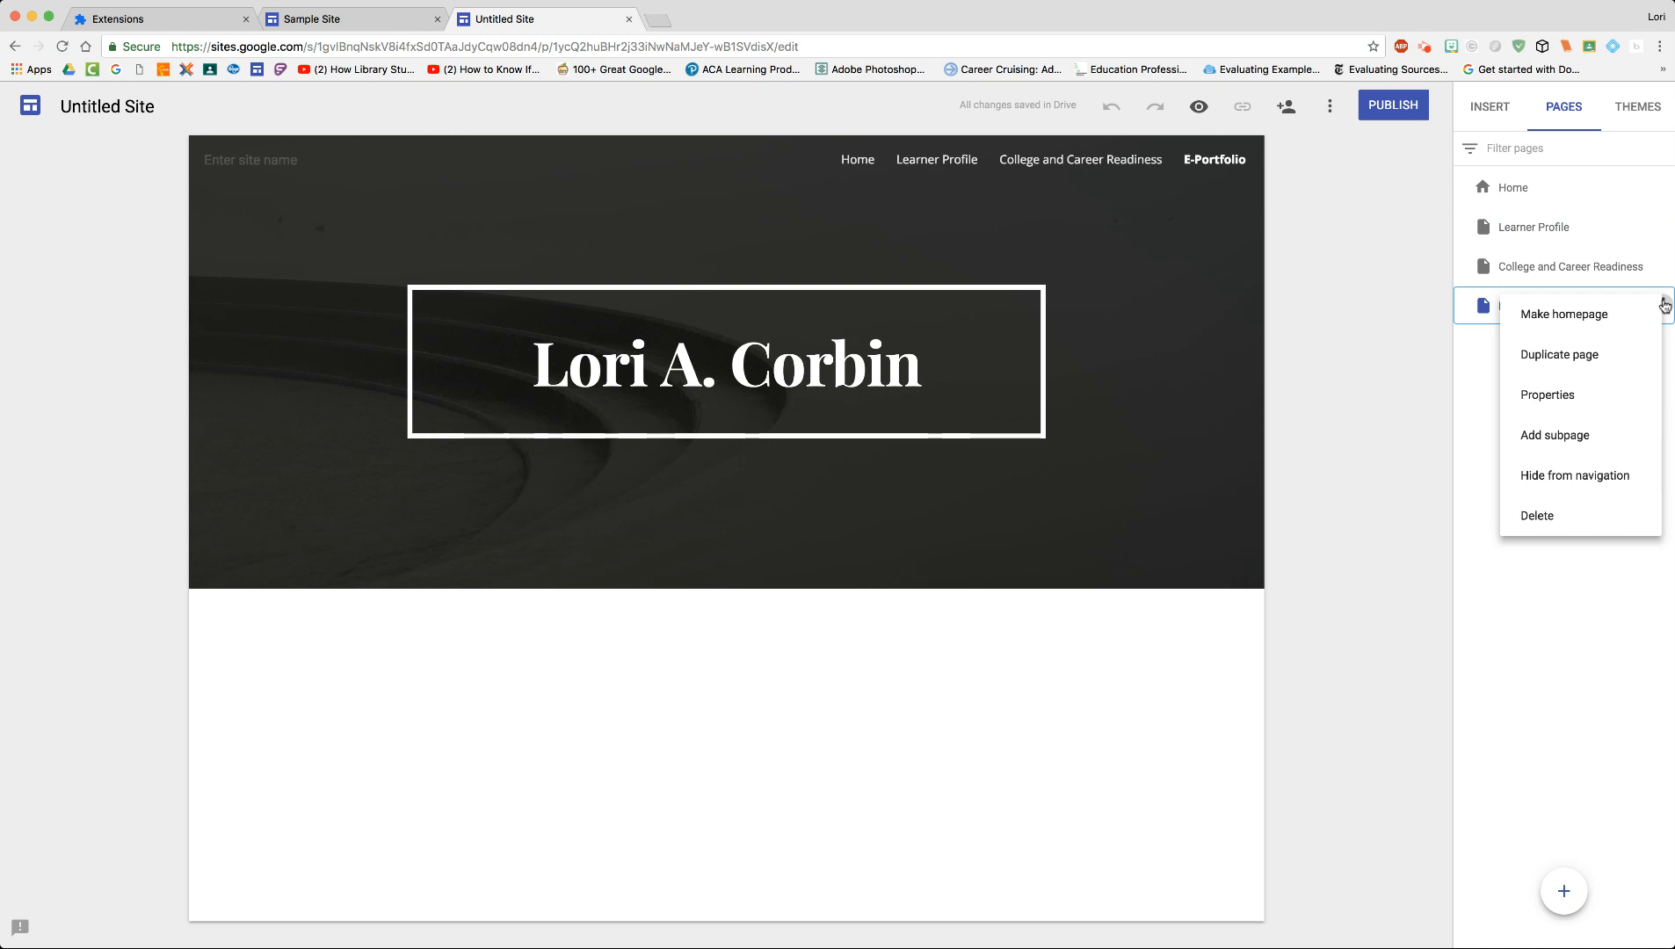
Add the 9th and 10th subpages under E-Portfolio
{"action": "left_click", "coordinate": [1582, 442]}
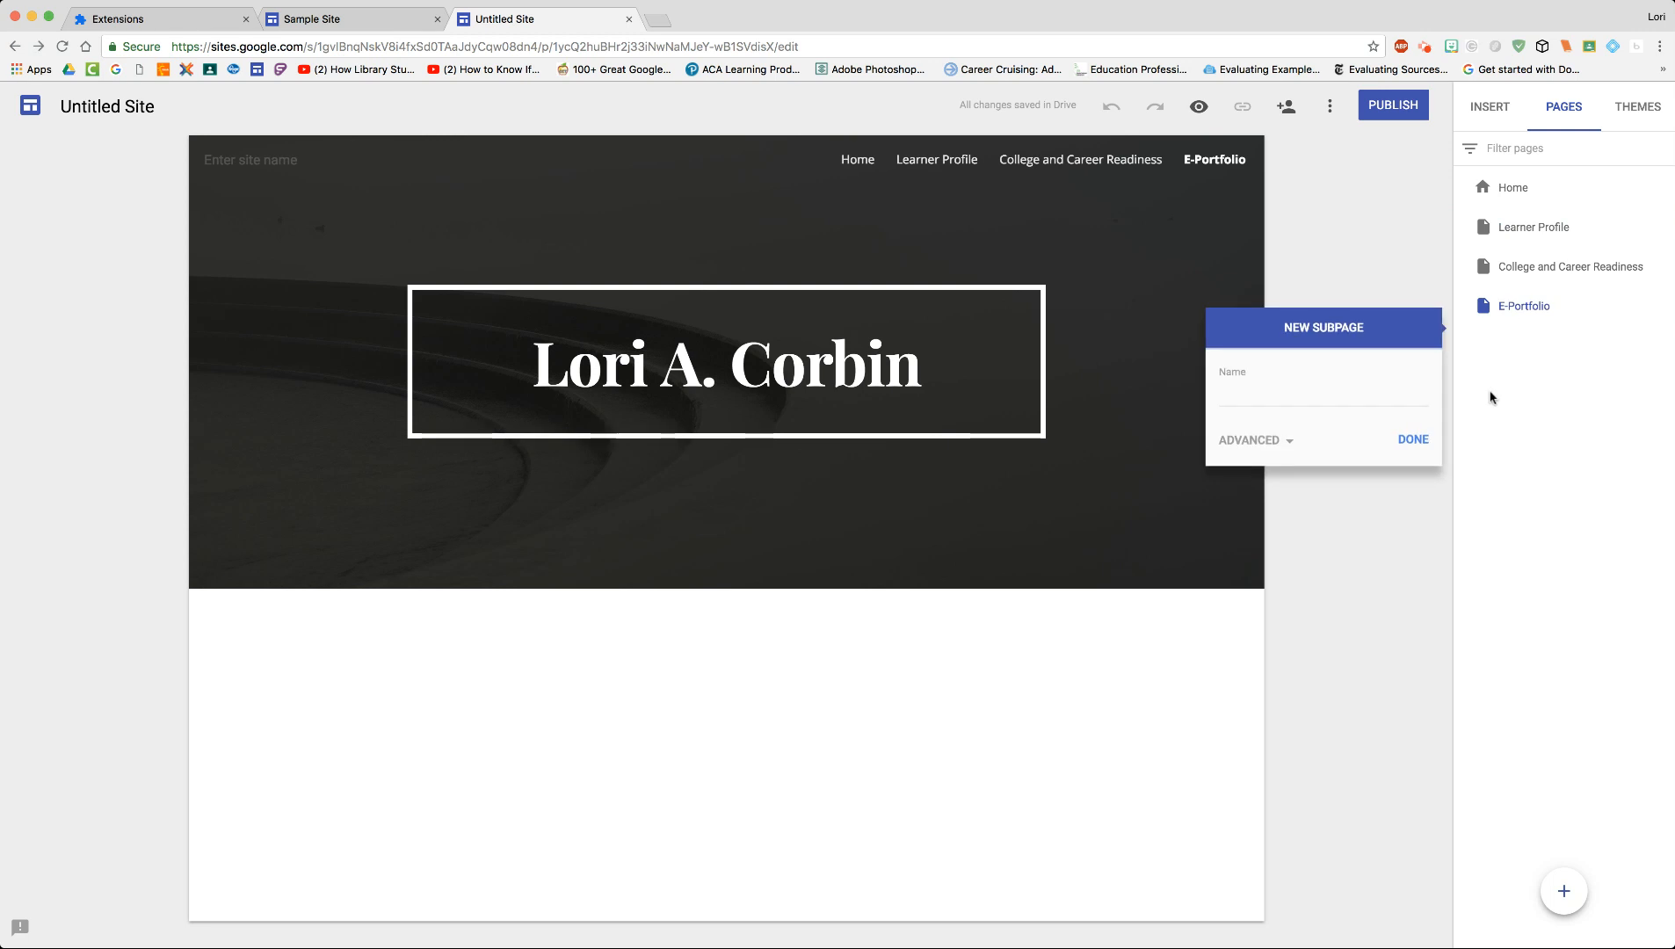
{"action": "left_click", "coordinate": [1288, 394]}
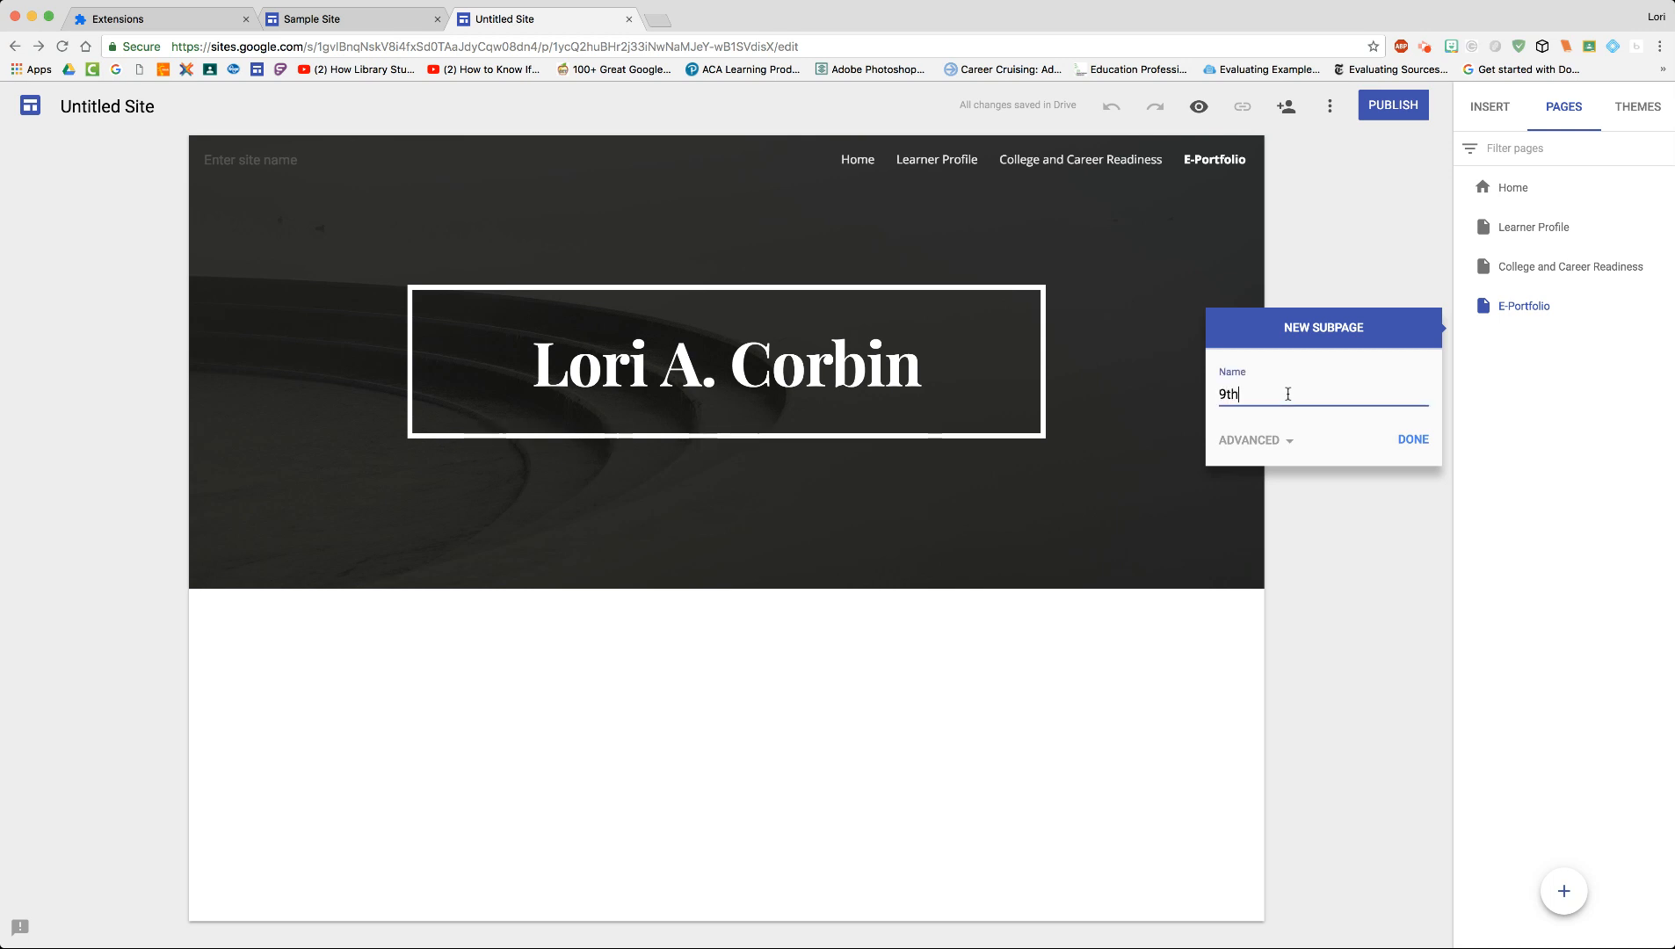
{"action": "left_click", "coordinate": [1413, 440]}
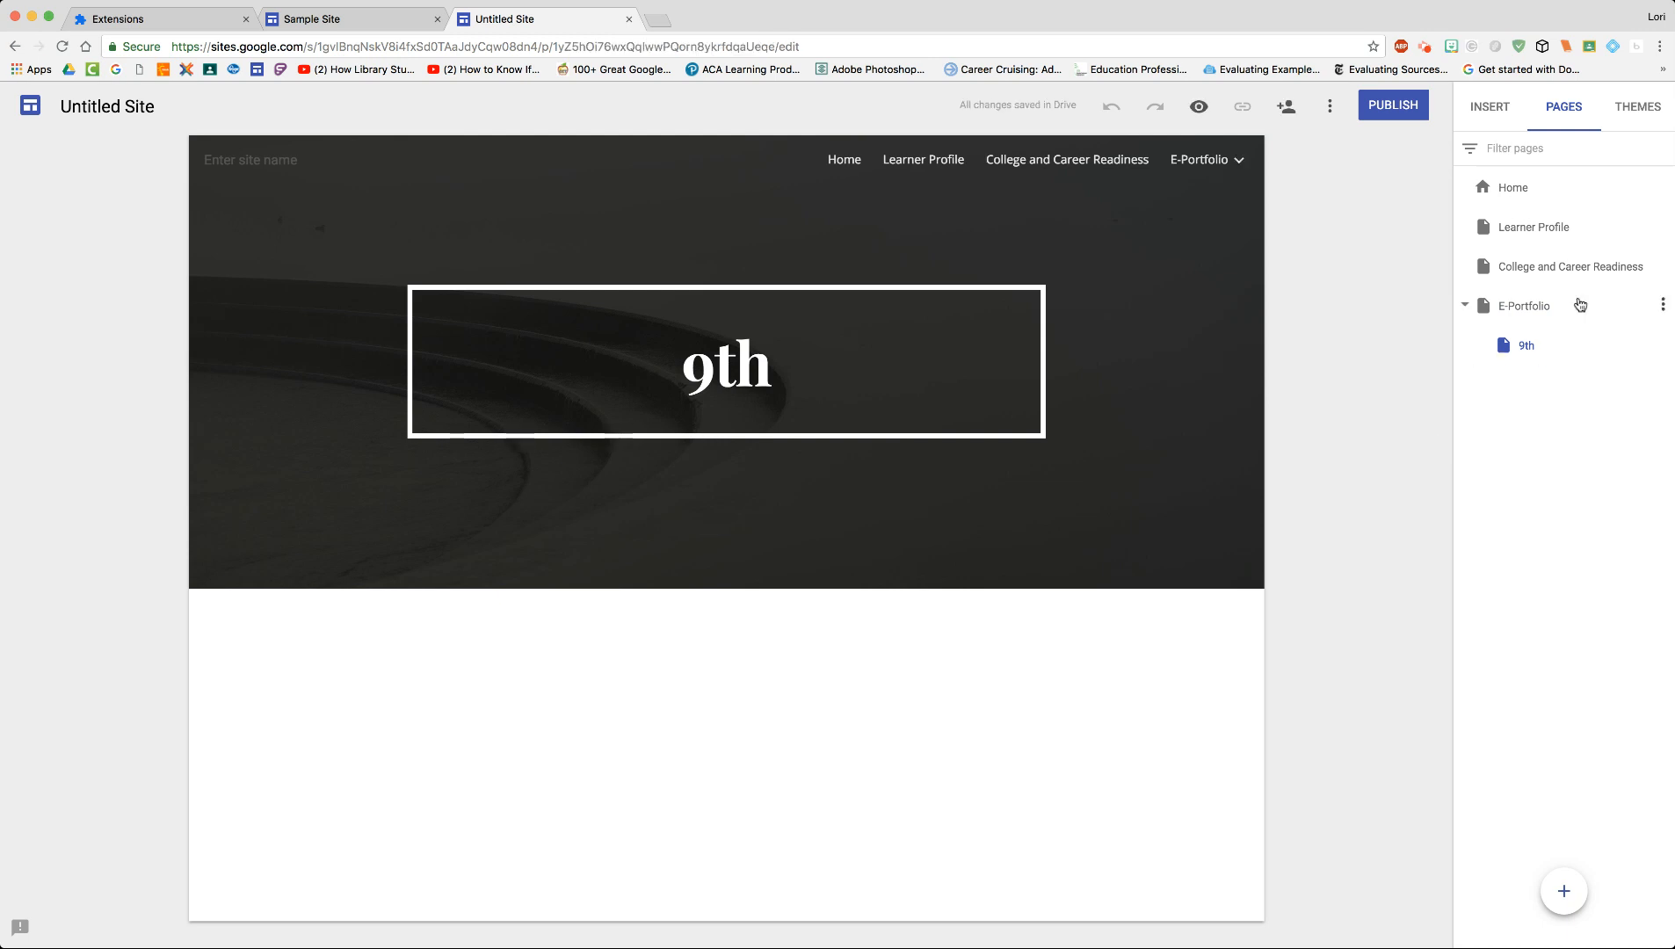
{"action": "left_click", "coordinate": [1662, 305]}
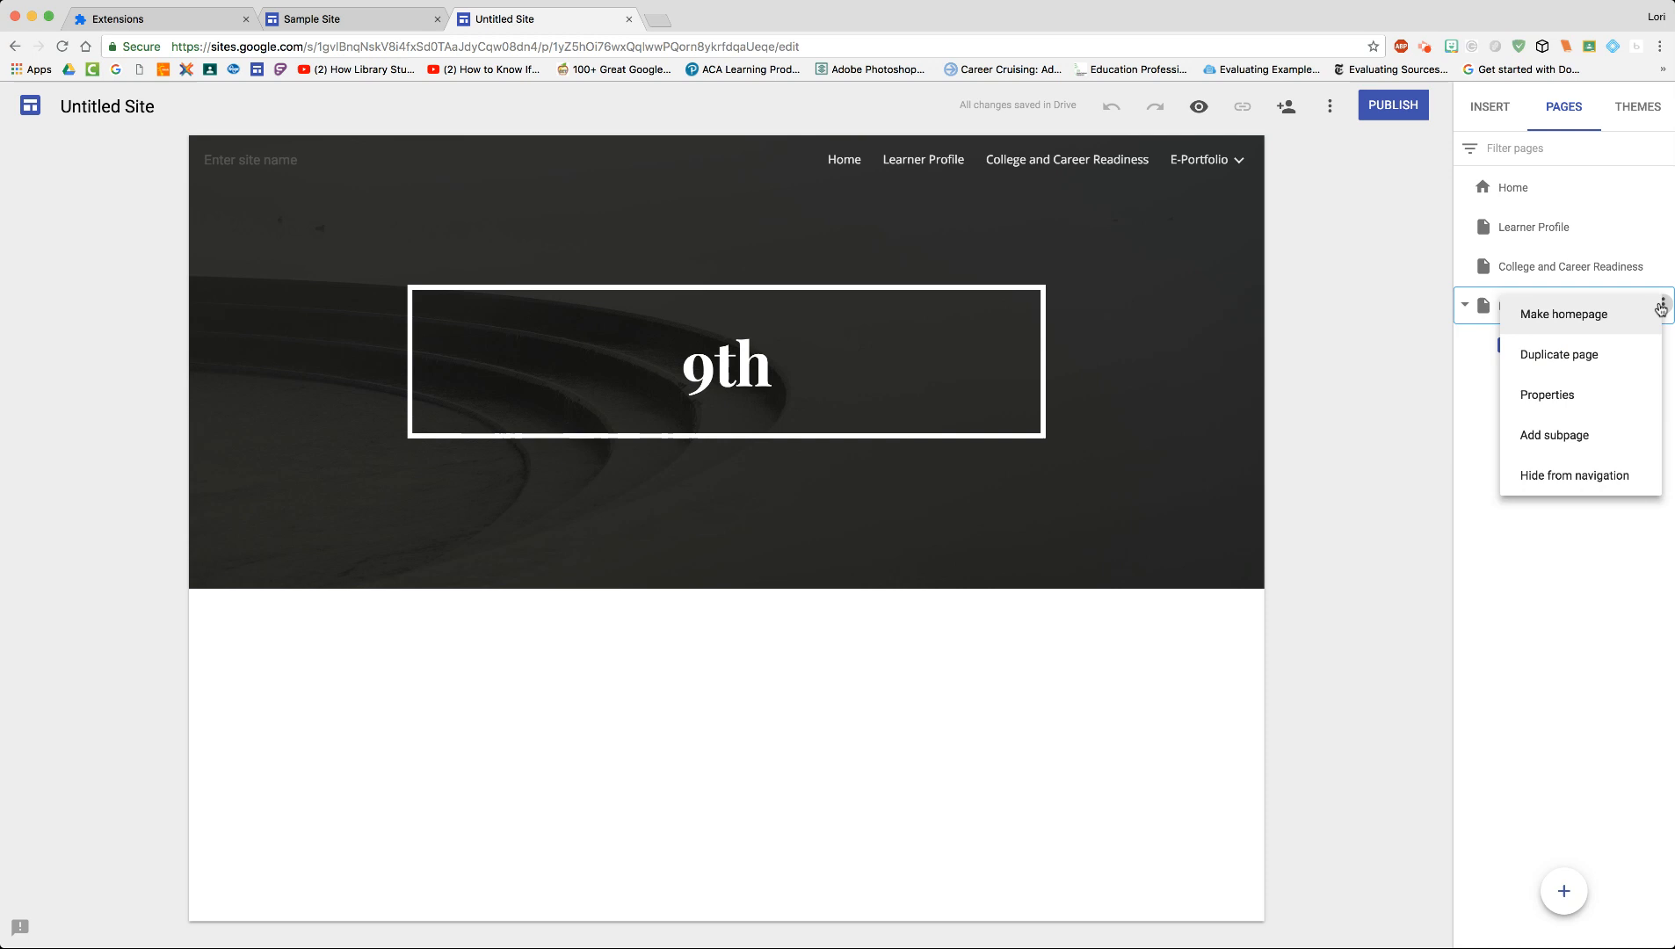
{"action": "left_click", "coordinate": [1608, 437]}
{"action": "type", "text": "1"}
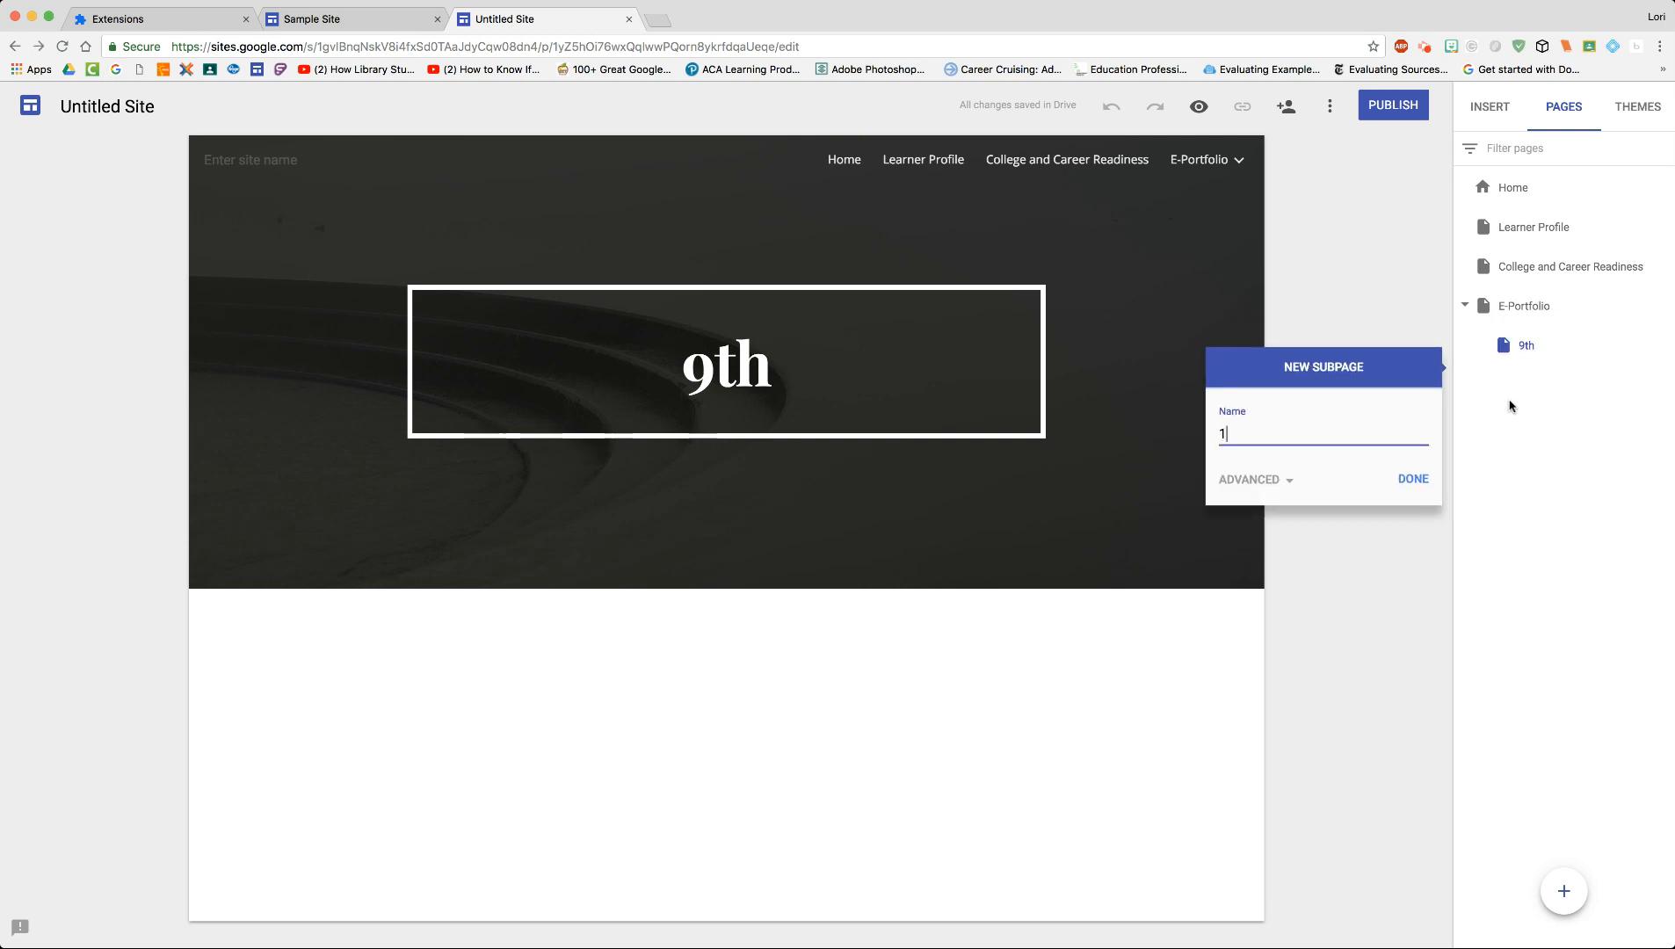
{"action": "type", "text": "0th"}
{"action": "left_click", "coordinate": [1413, 479]}
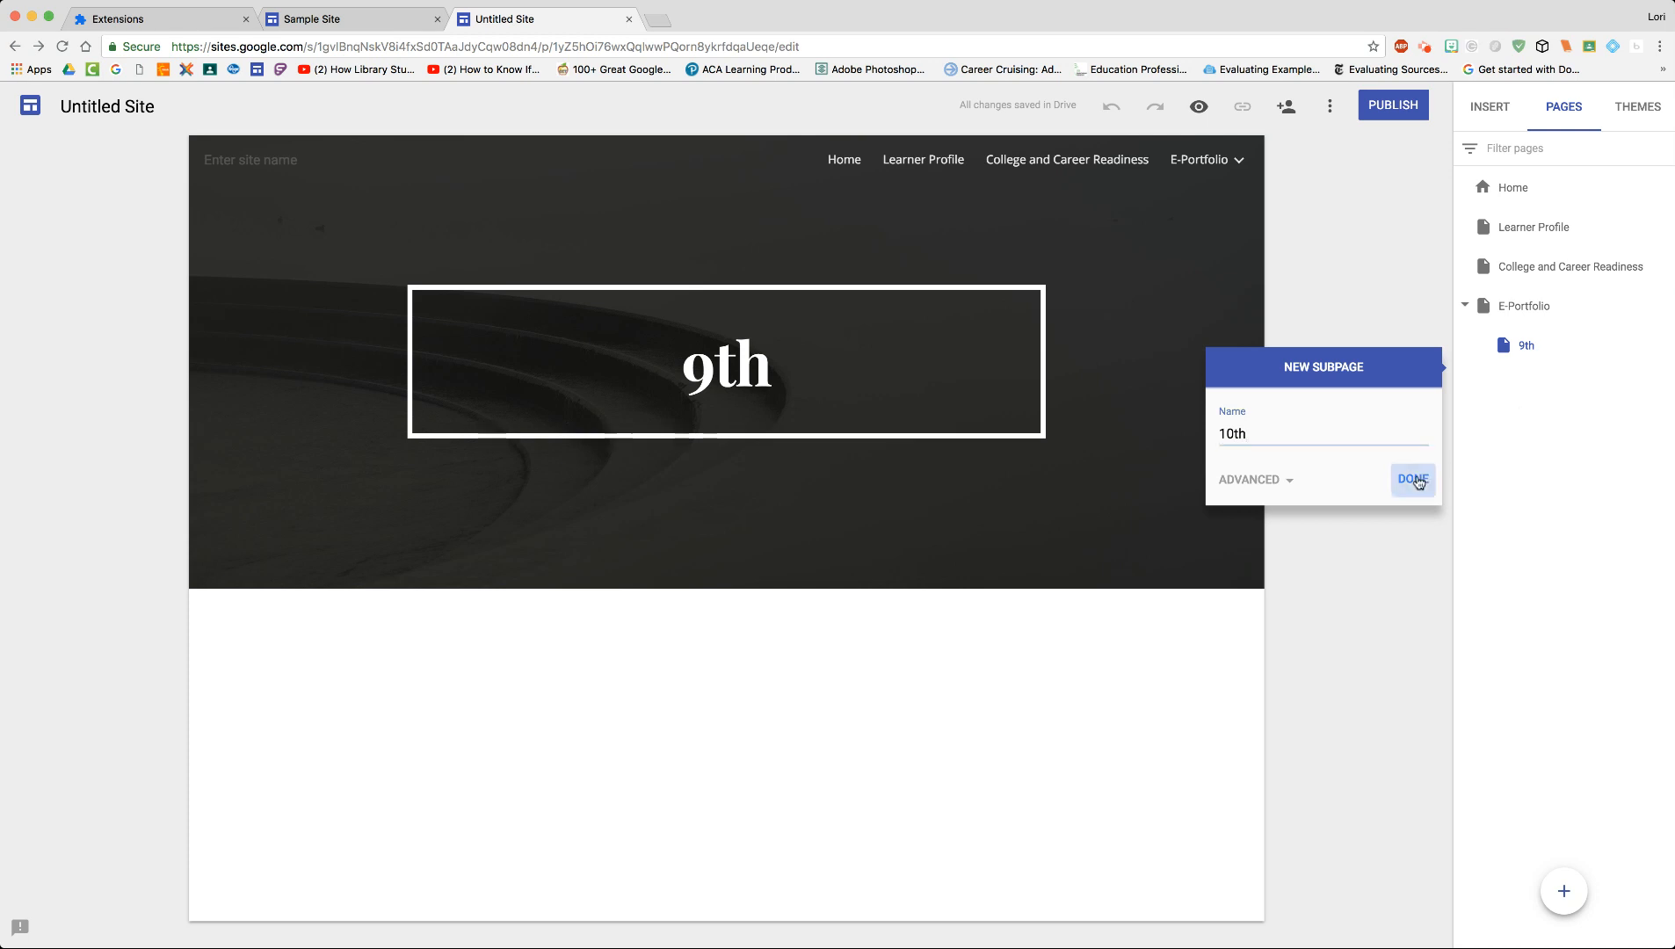
Add the 11th and 12th subpages under E-Portfolio
{"action": "left_click", "coordinate": [1664, 305]}
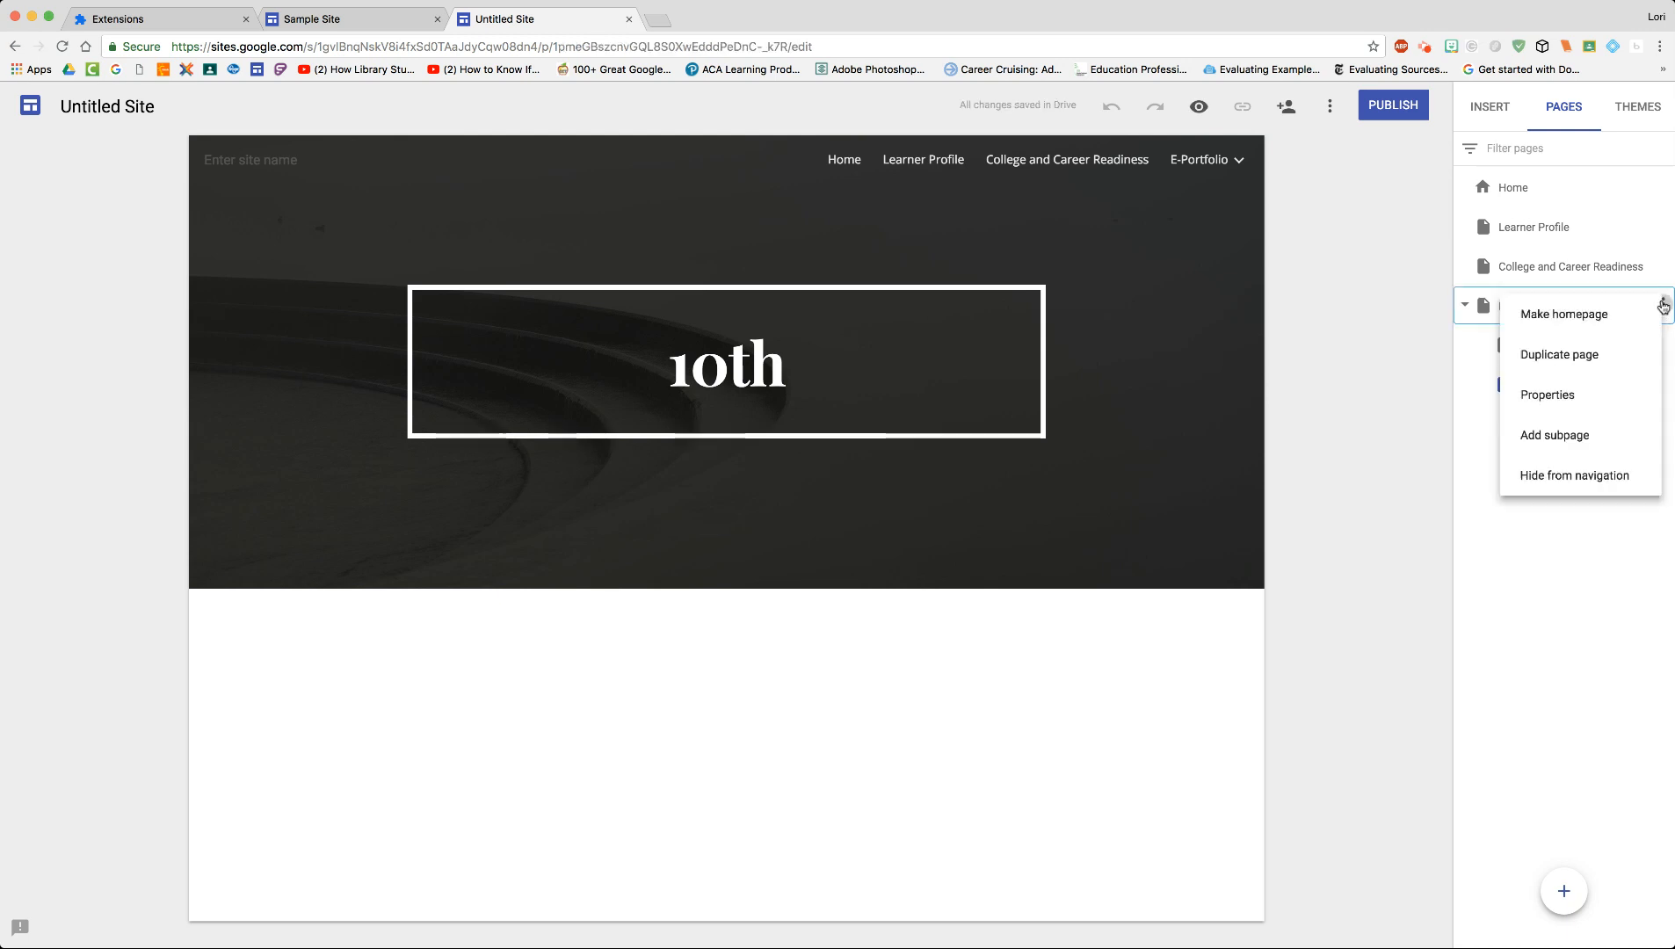
{"action": "left_click", "coordinate": [1580, 439]}
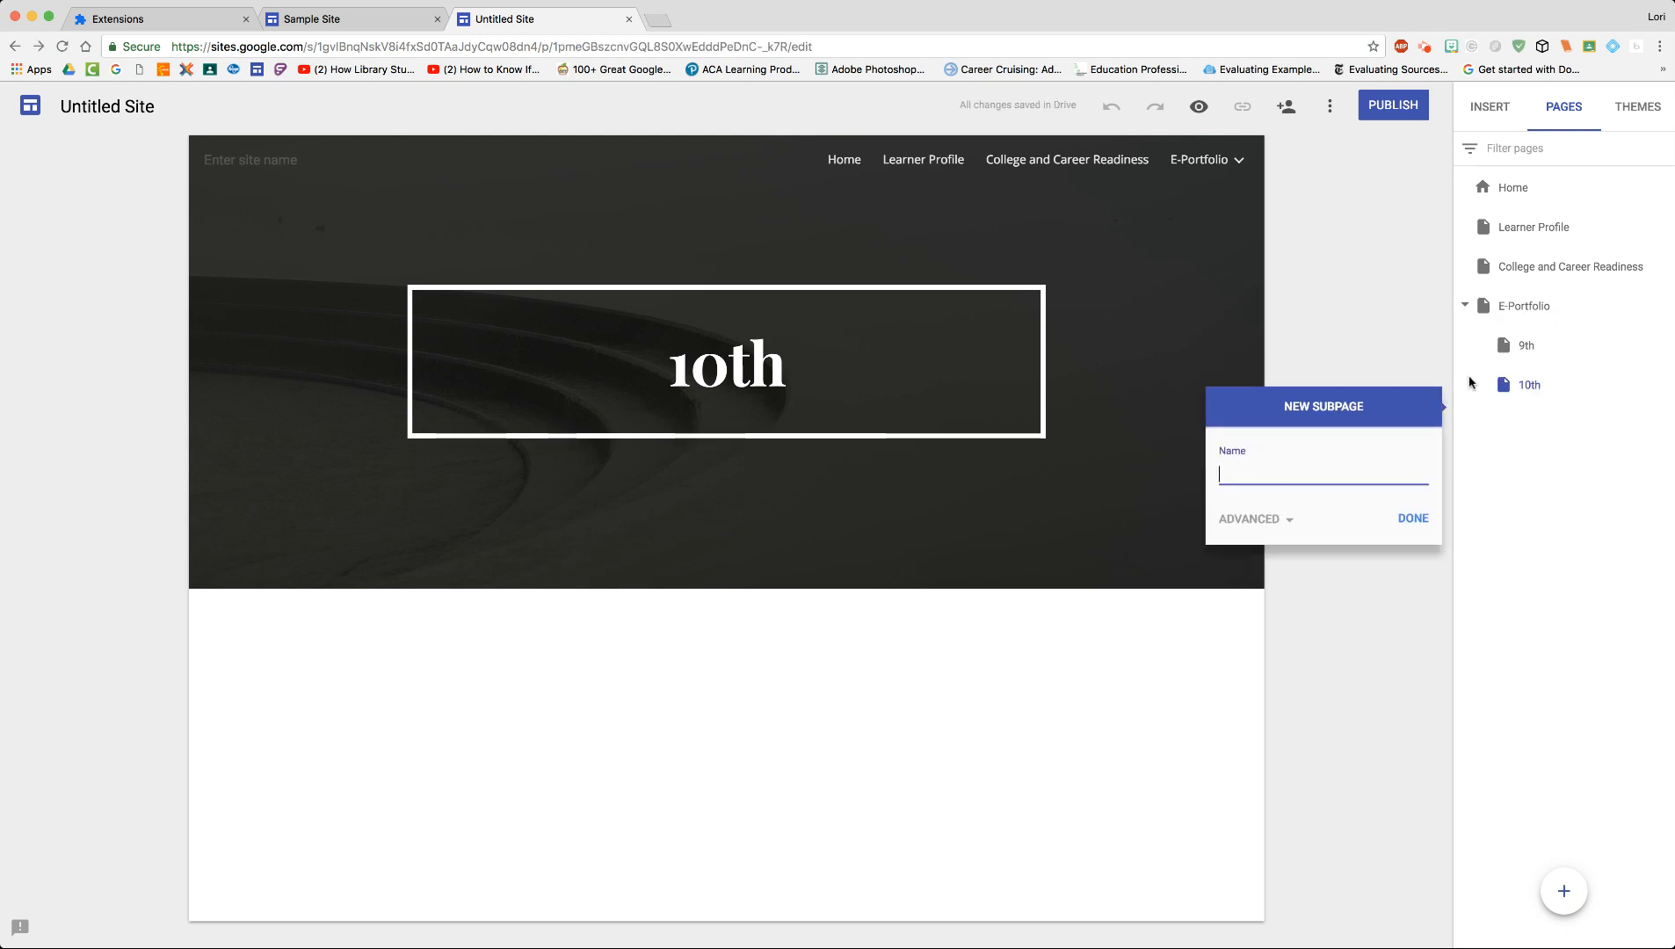
{"action": "type", "text": "11th"}
{"action": "left_click", "coordinate": [1414, 520]}
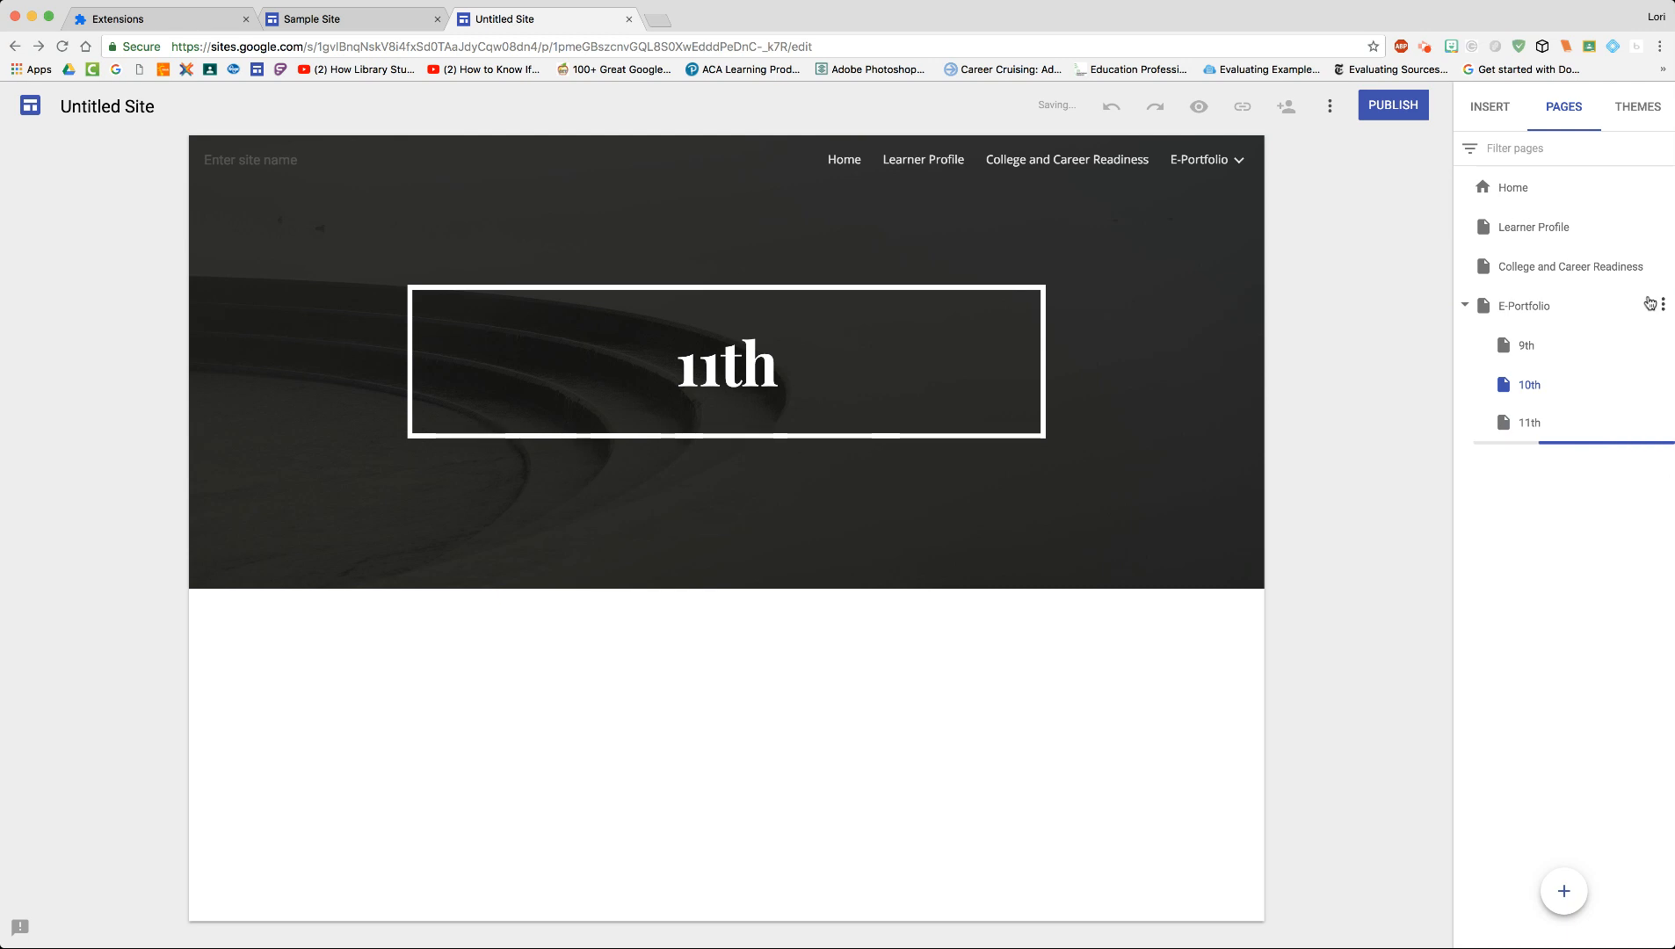
{"action": "left_click", "coordinate": [1667, 303]}
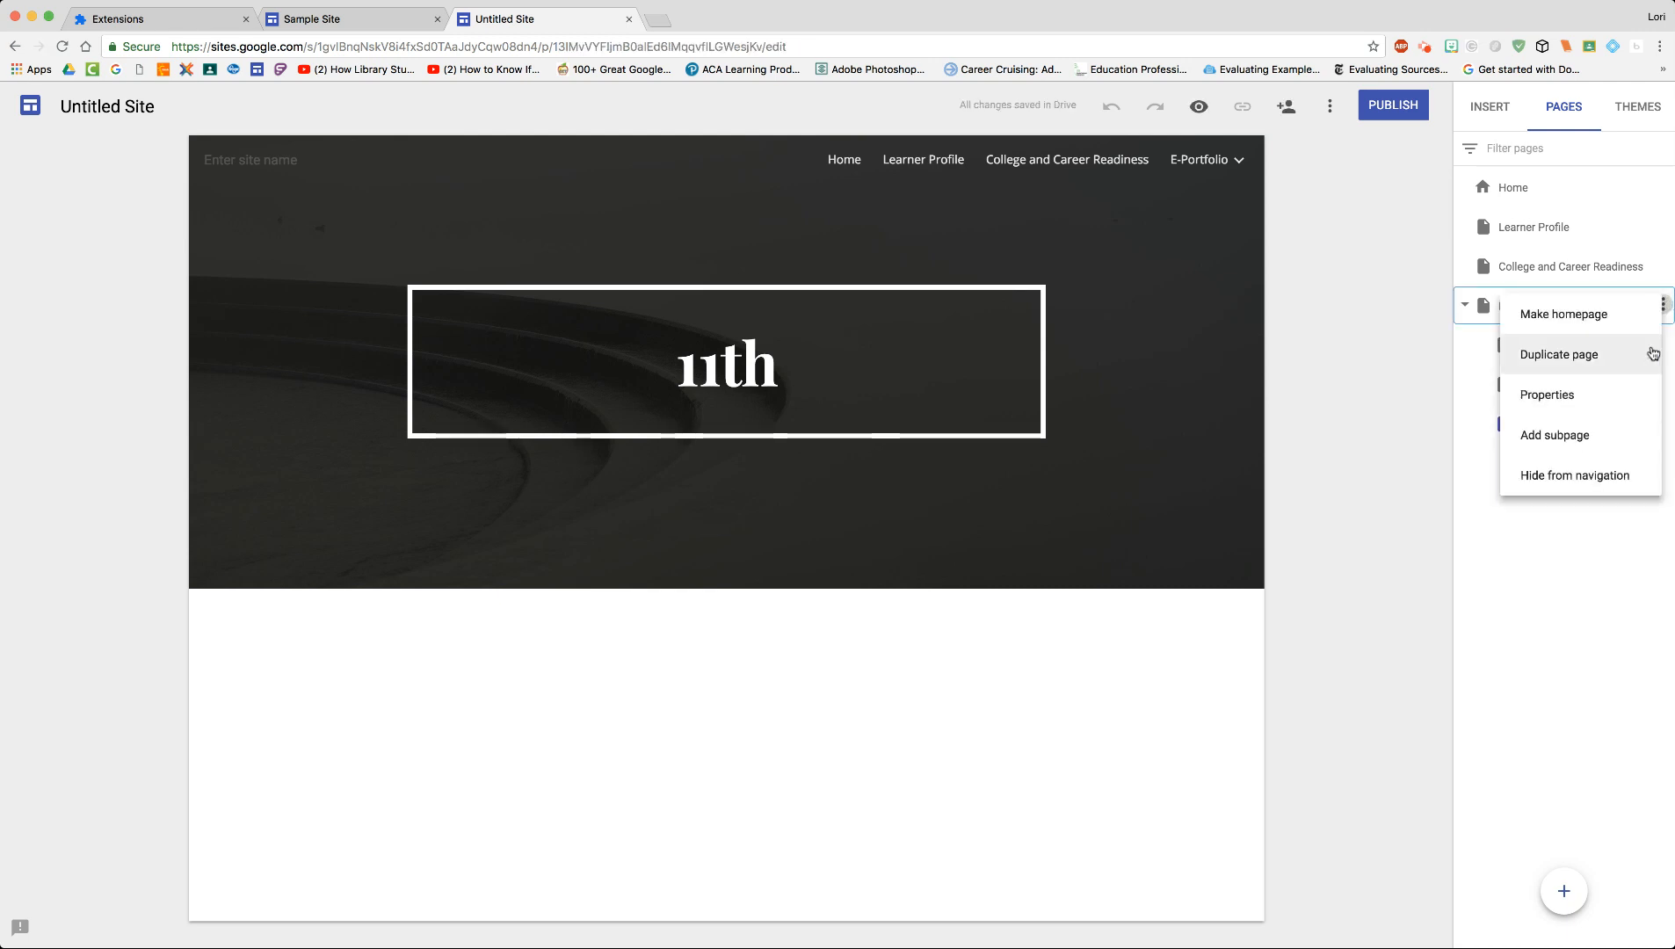
{"action": "left_click", "coordinate": [1615, 434]}
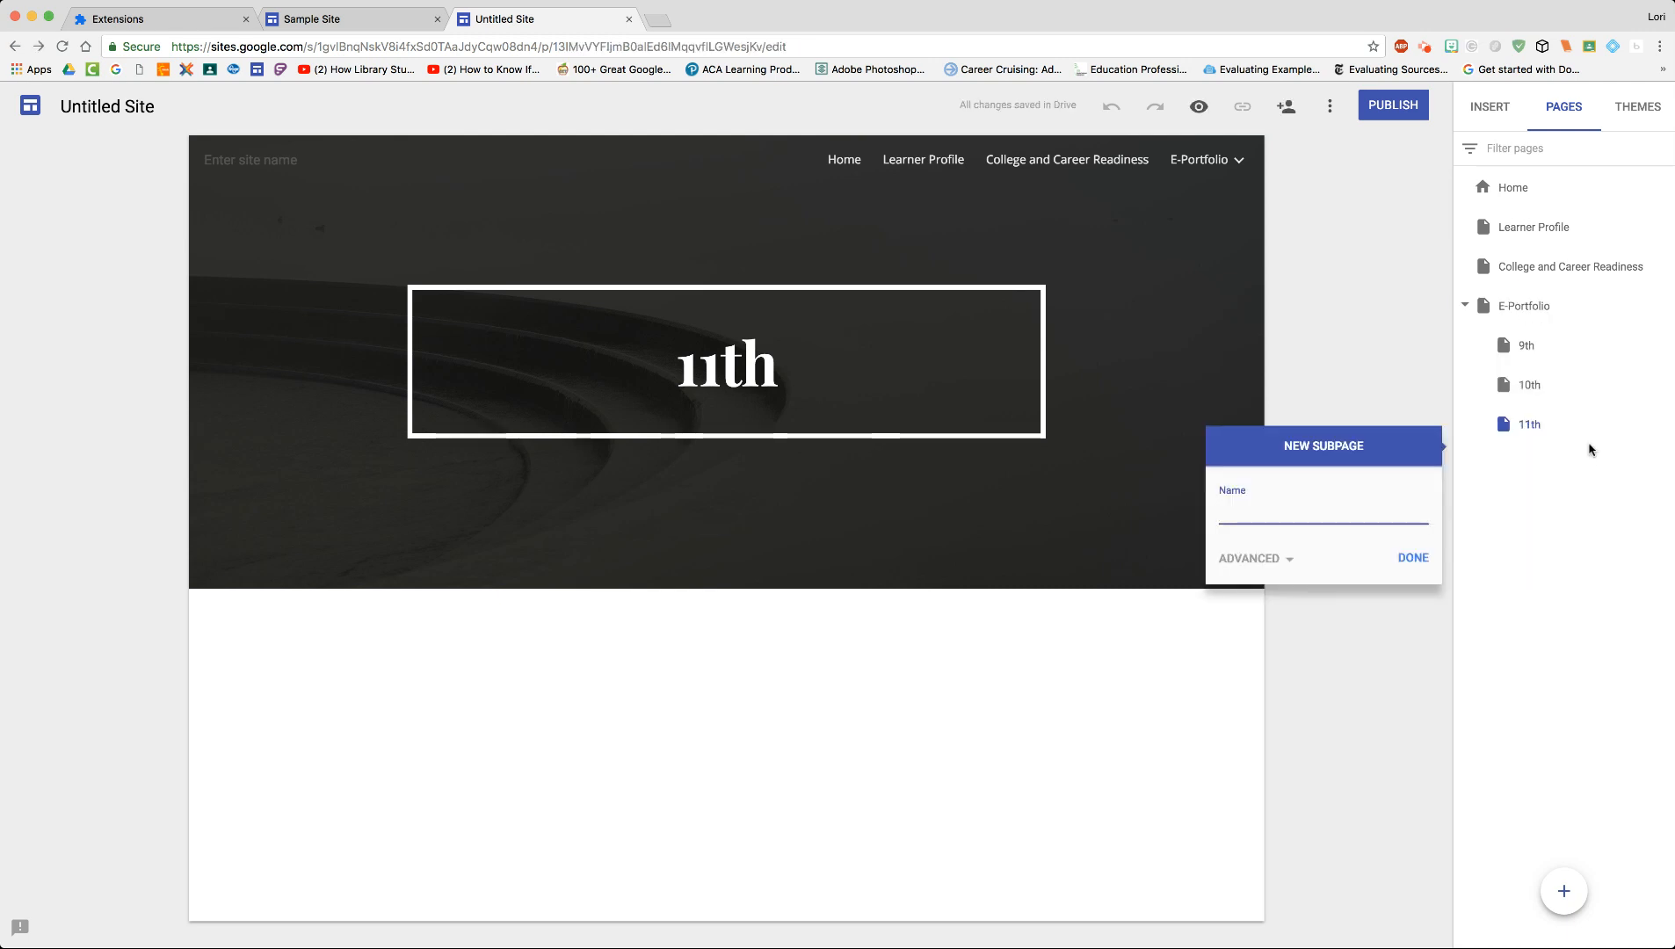
{"action": "type", "text": "12th"}
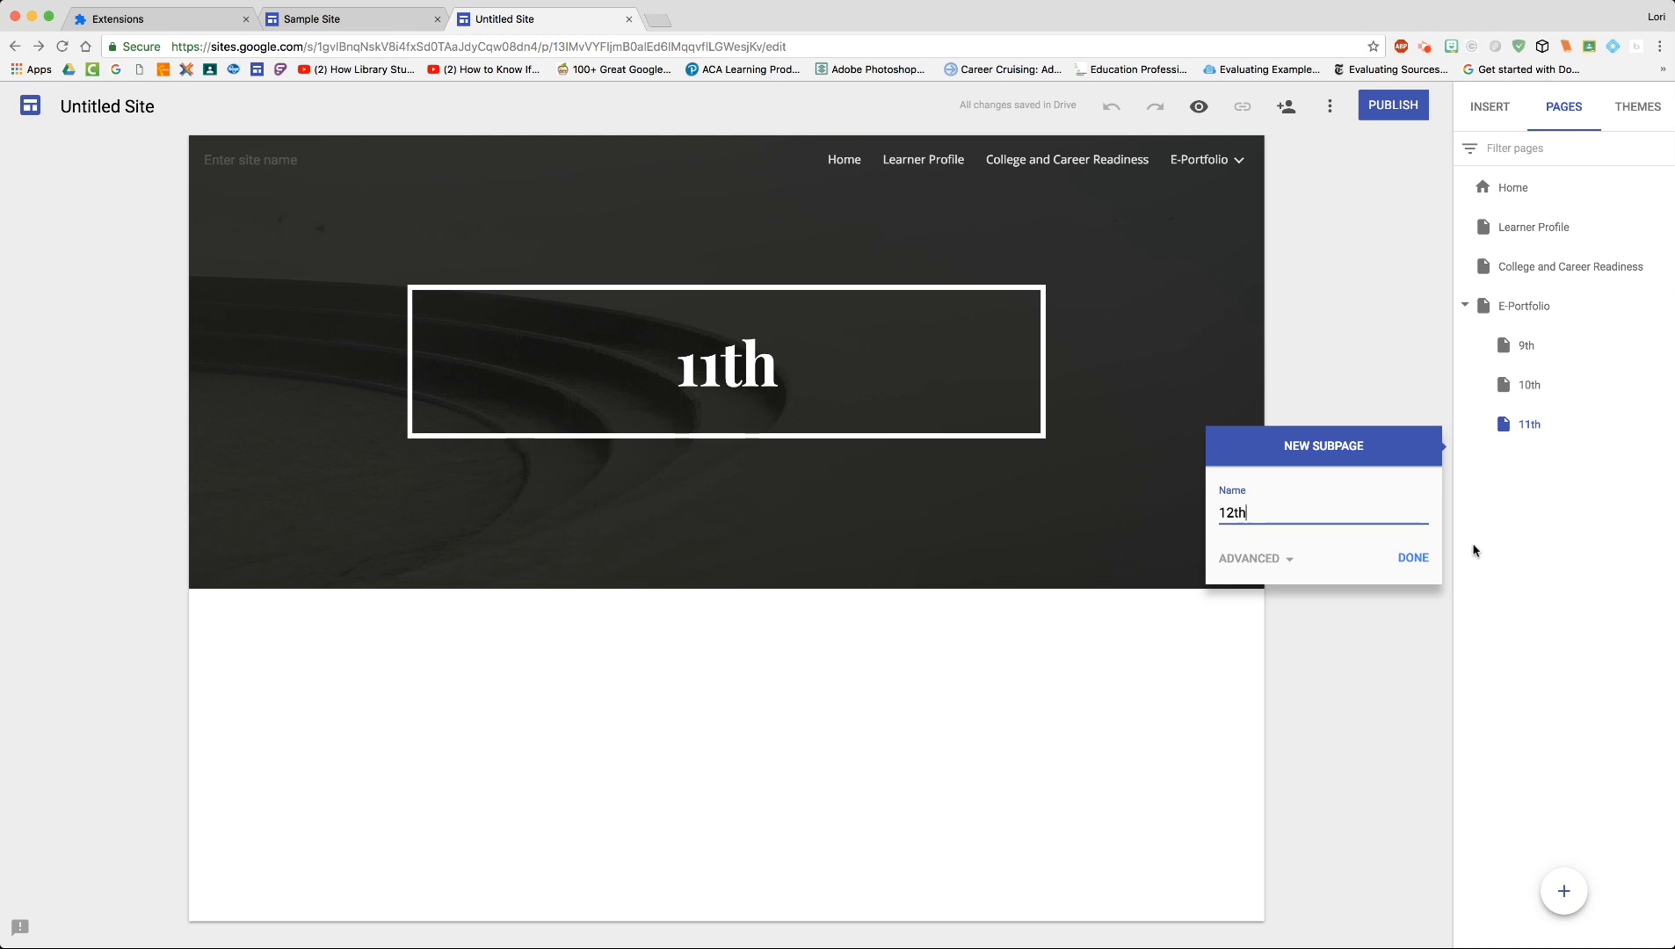
{"action": "left_click", "coordinate": [1414, 560]}
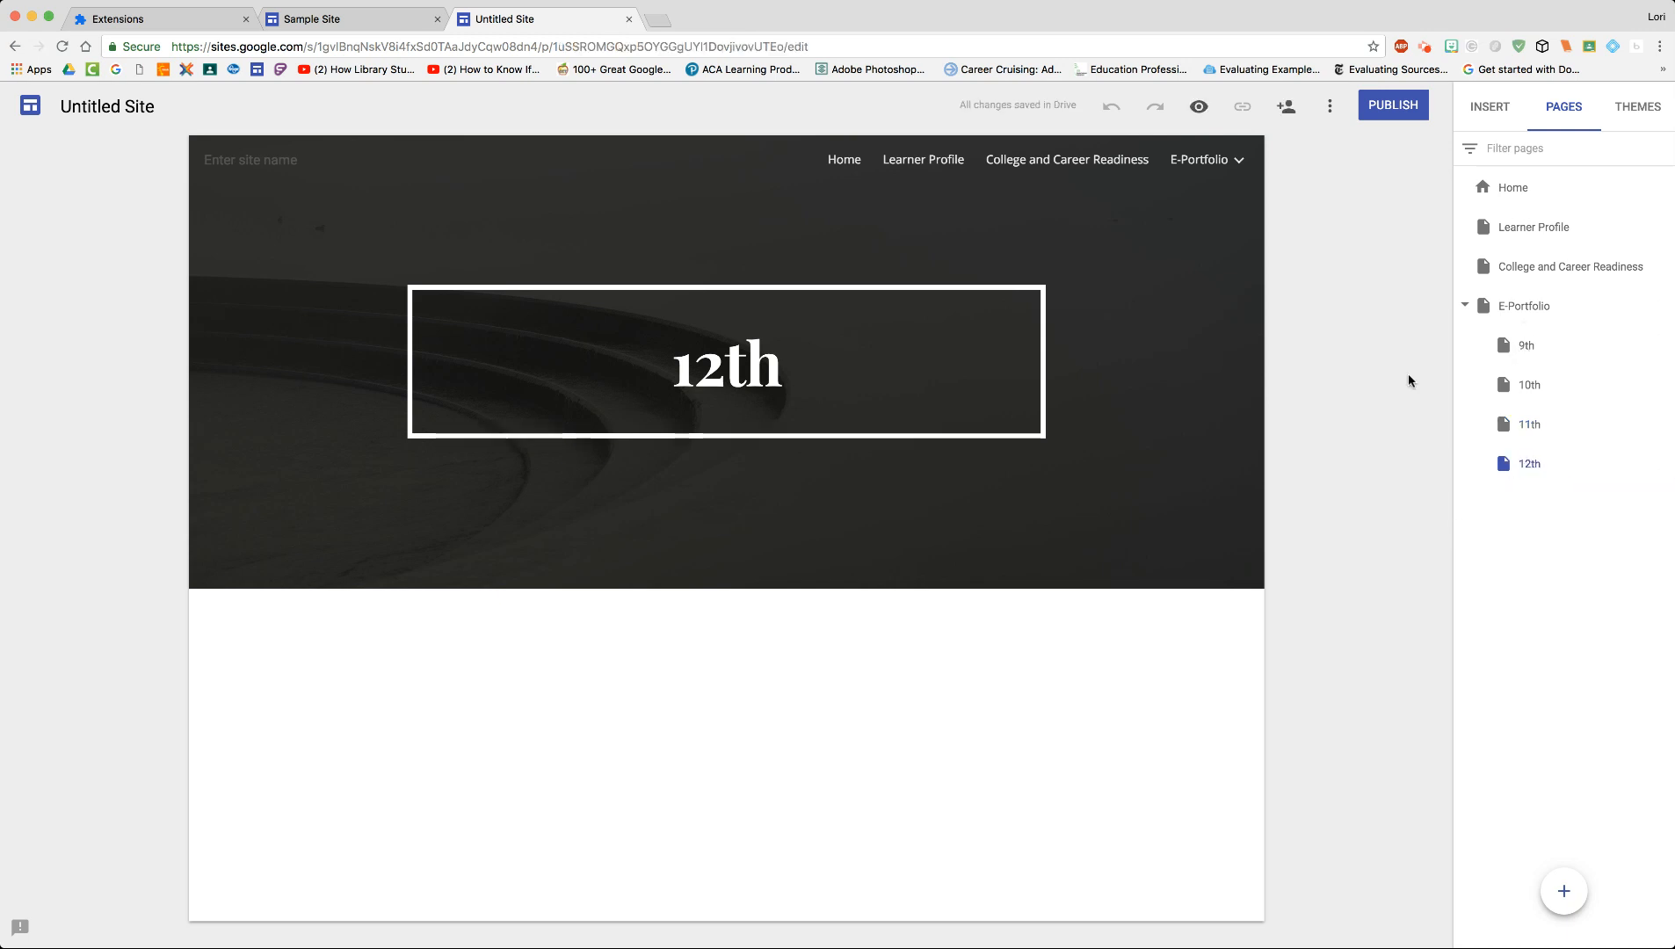
{"action": "mouse_move", "coordinate": [1213, 161]}
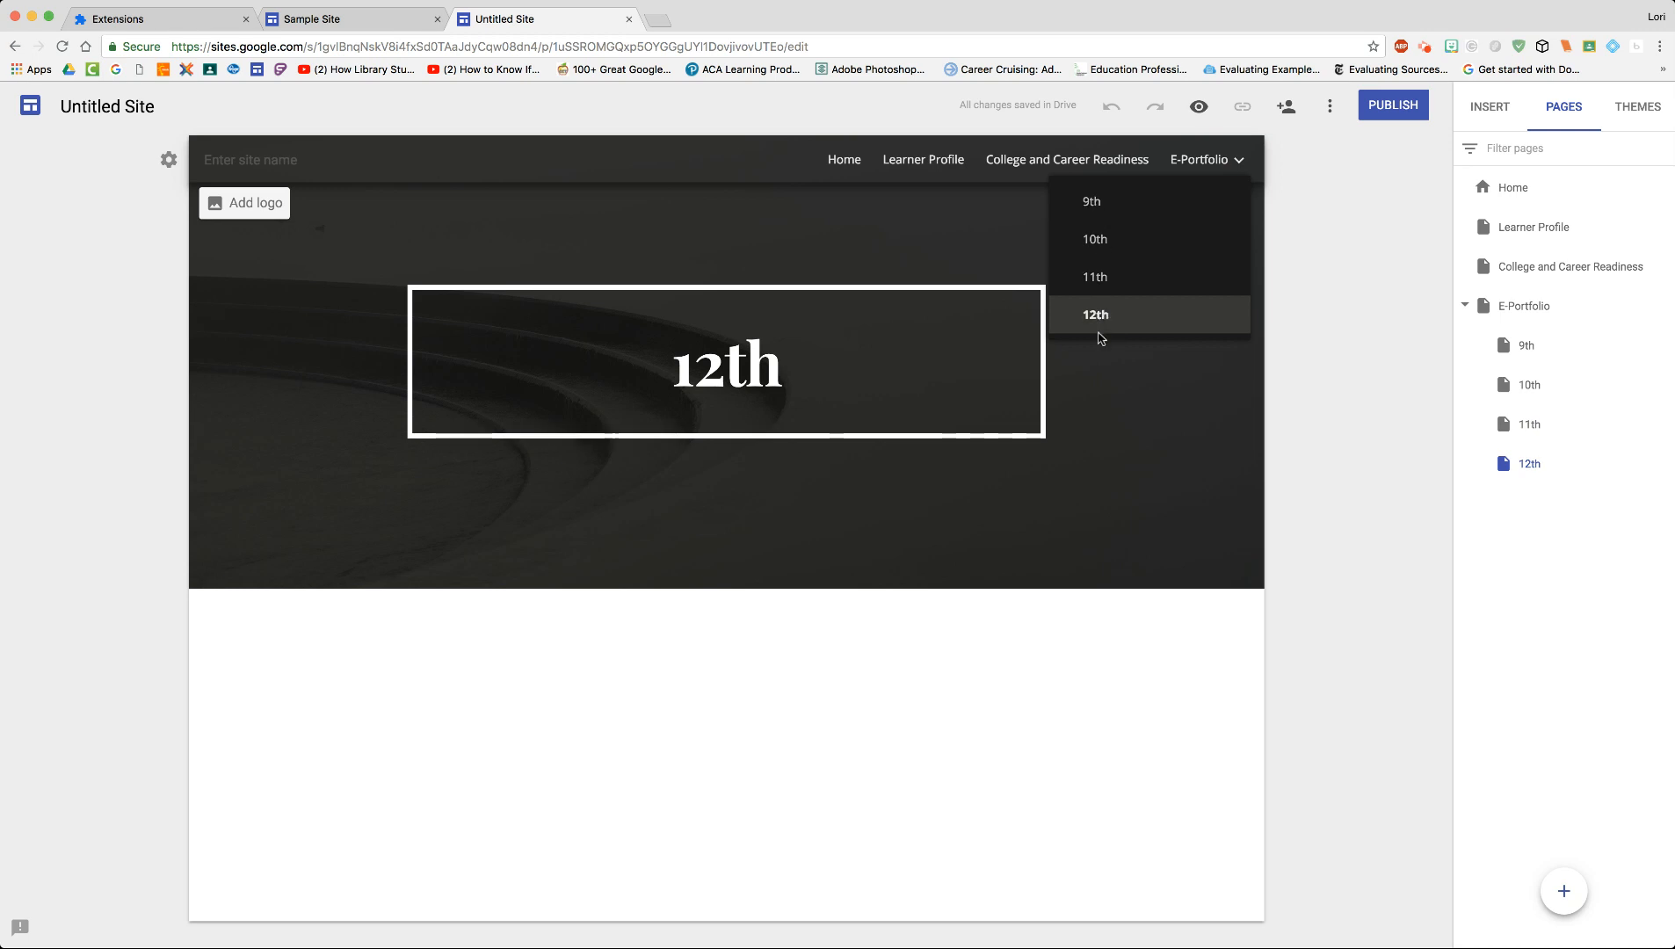
Visit the 9th subpage and E-Portfolio, then return to the Learner Profile page
{"action": "left_click", "coordinate": [1101, 202]}
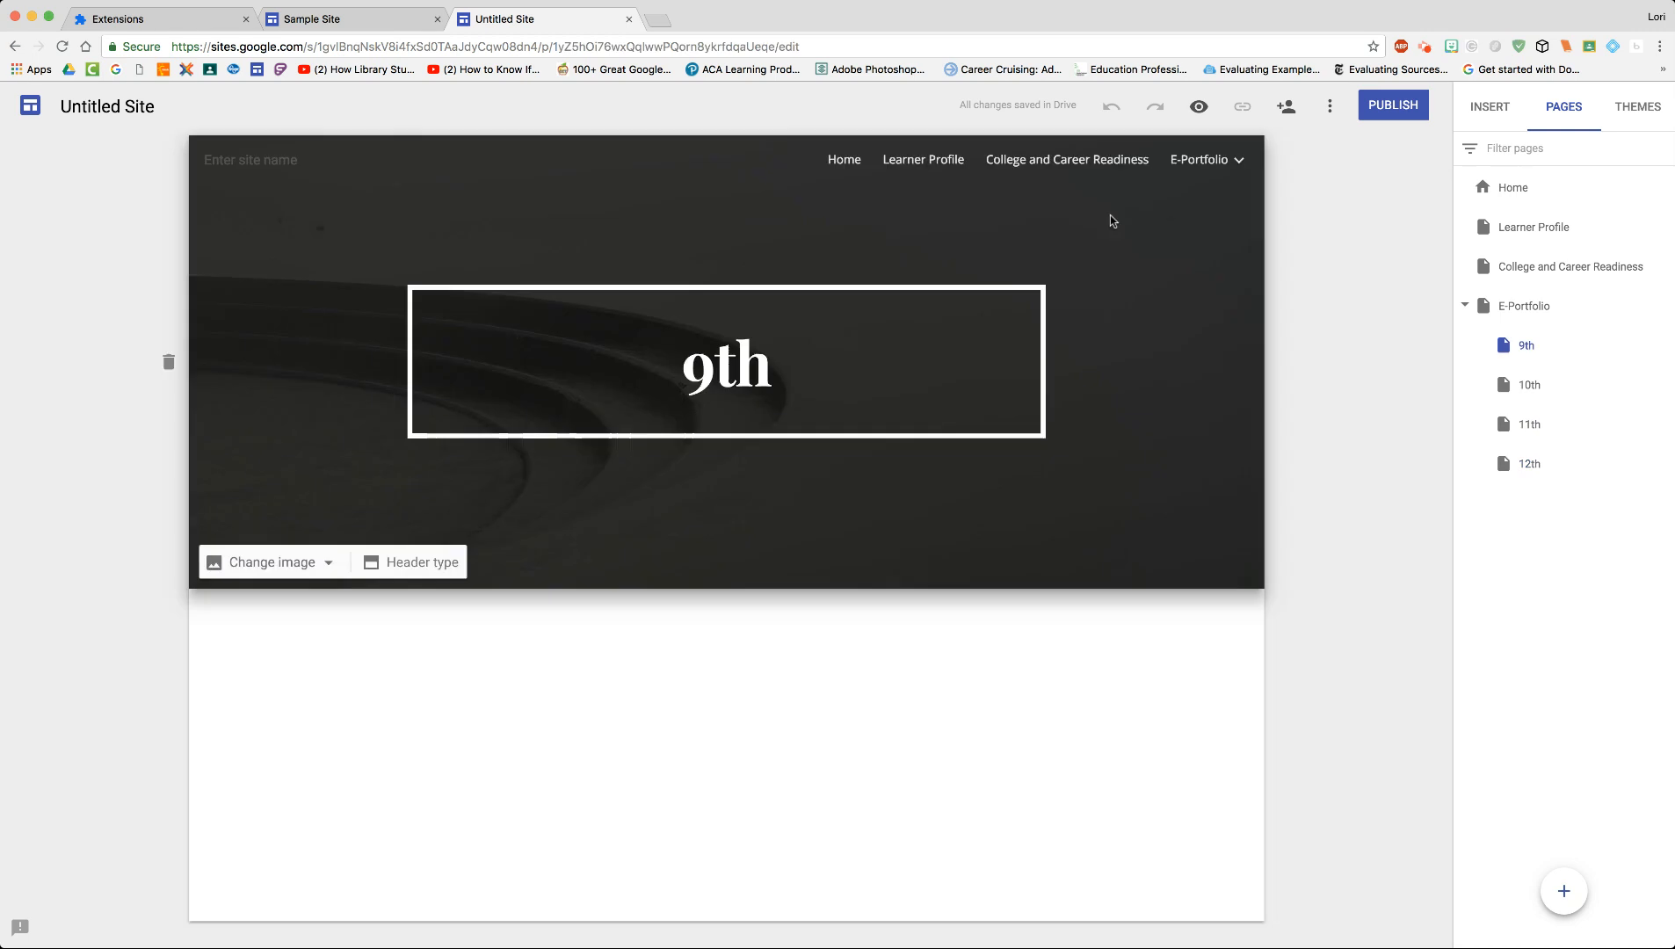
{"action": "left_click", "coordinate": [1210, 162]}
{"action": "mouse_move", "coordinate": [1211, 170]}
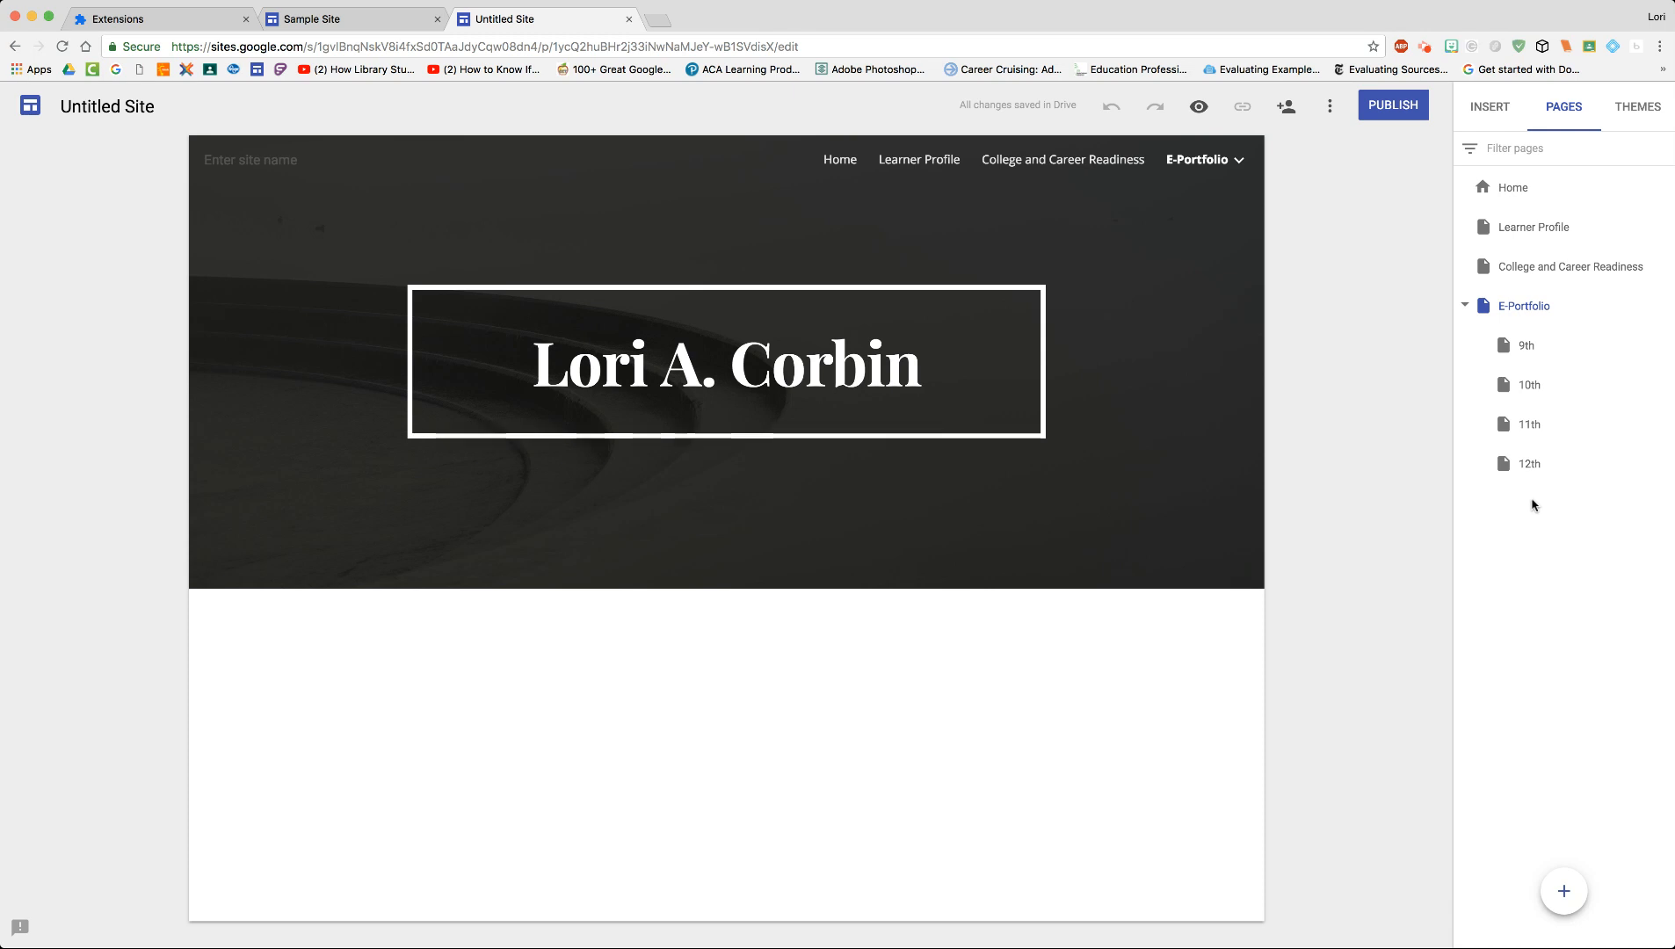
{"action": "mouse_move", "coordinate": [1130, 385]}
{"action": "left_click", "coordinate": [1510, 226]}
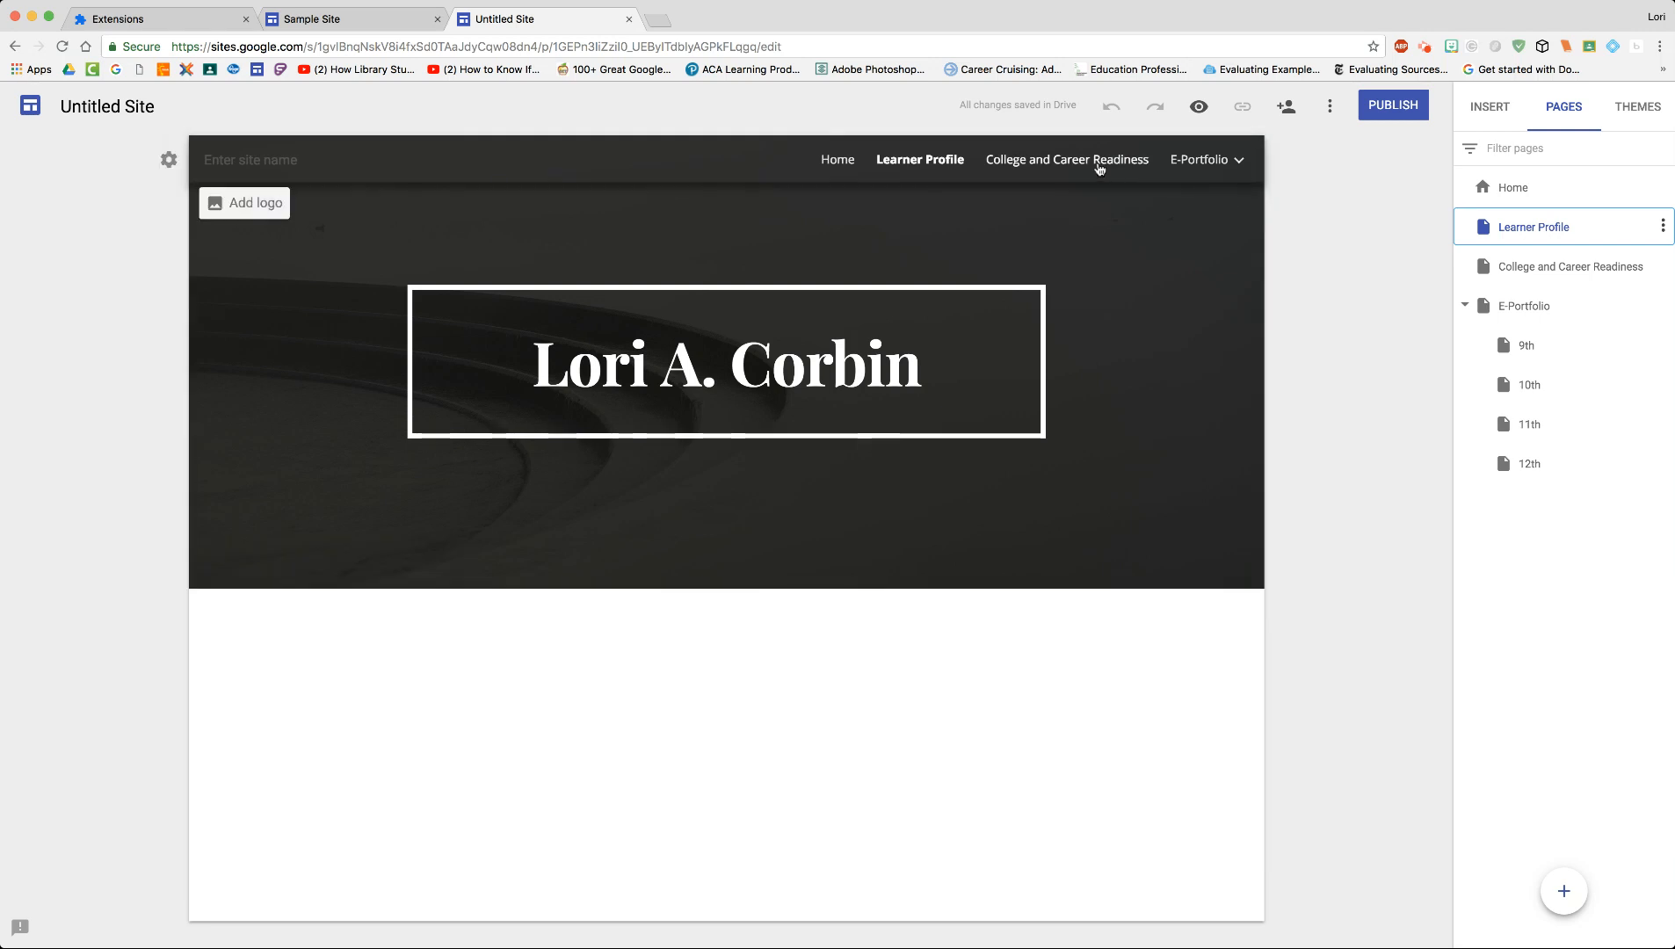
{"action": "mouse_move", "coordinate": [1182, 160]}
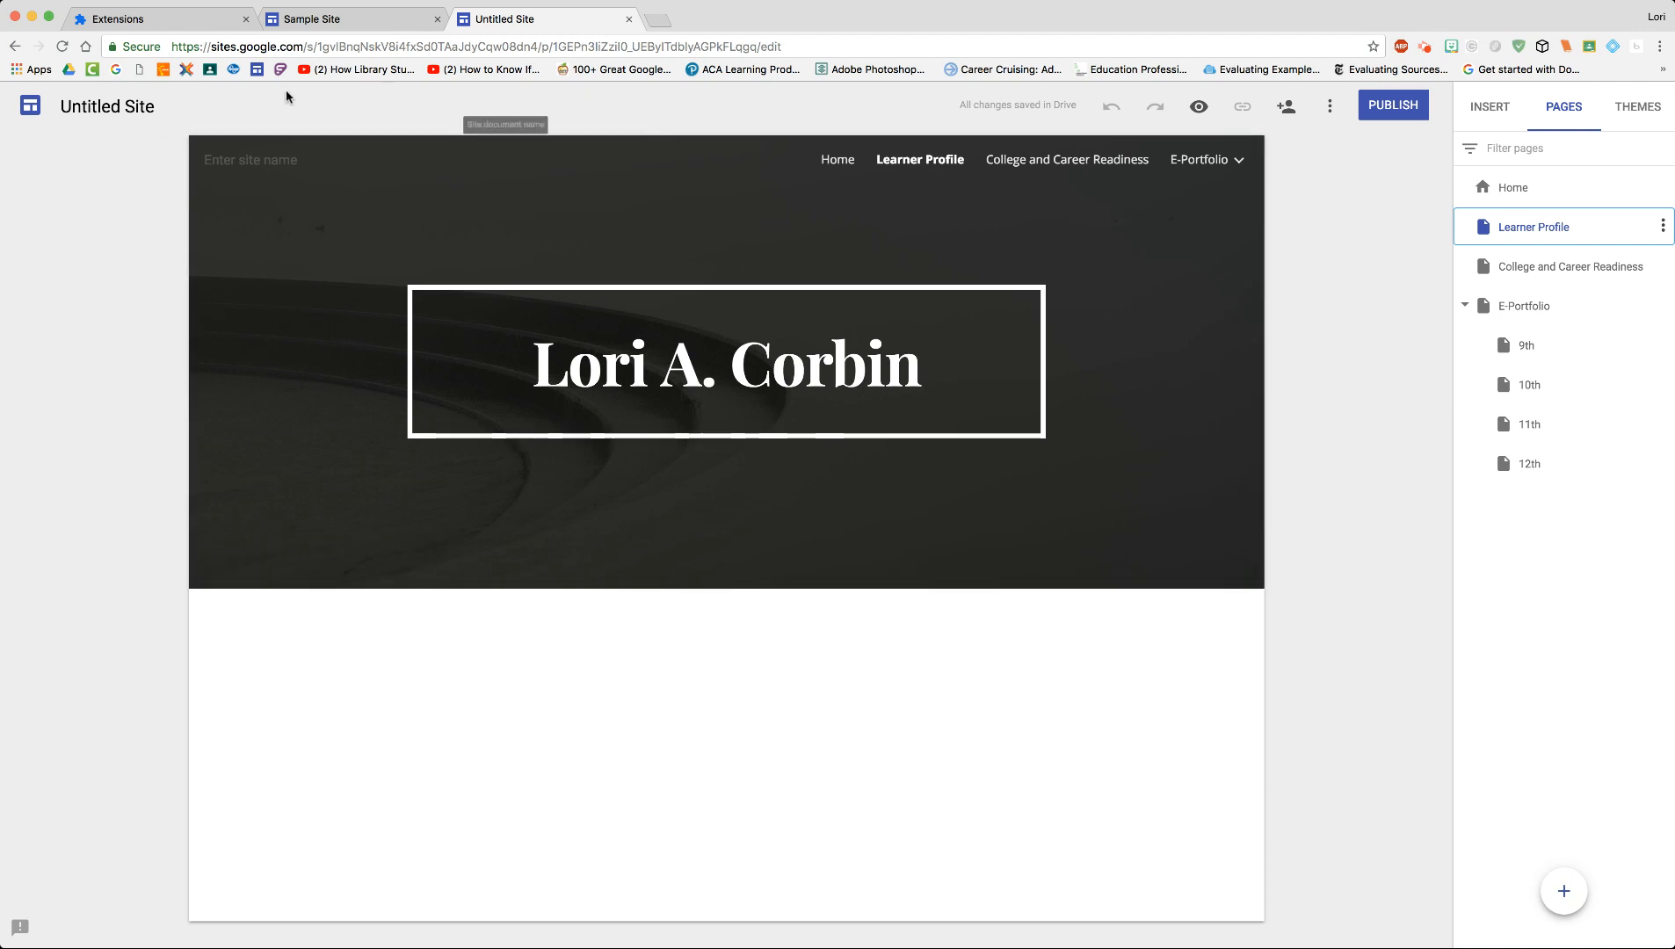
Replace the 'Untitled Site' title with the owner's full name and go to the Home page
{"action": "left_click", "coordinate": [157, 107]}
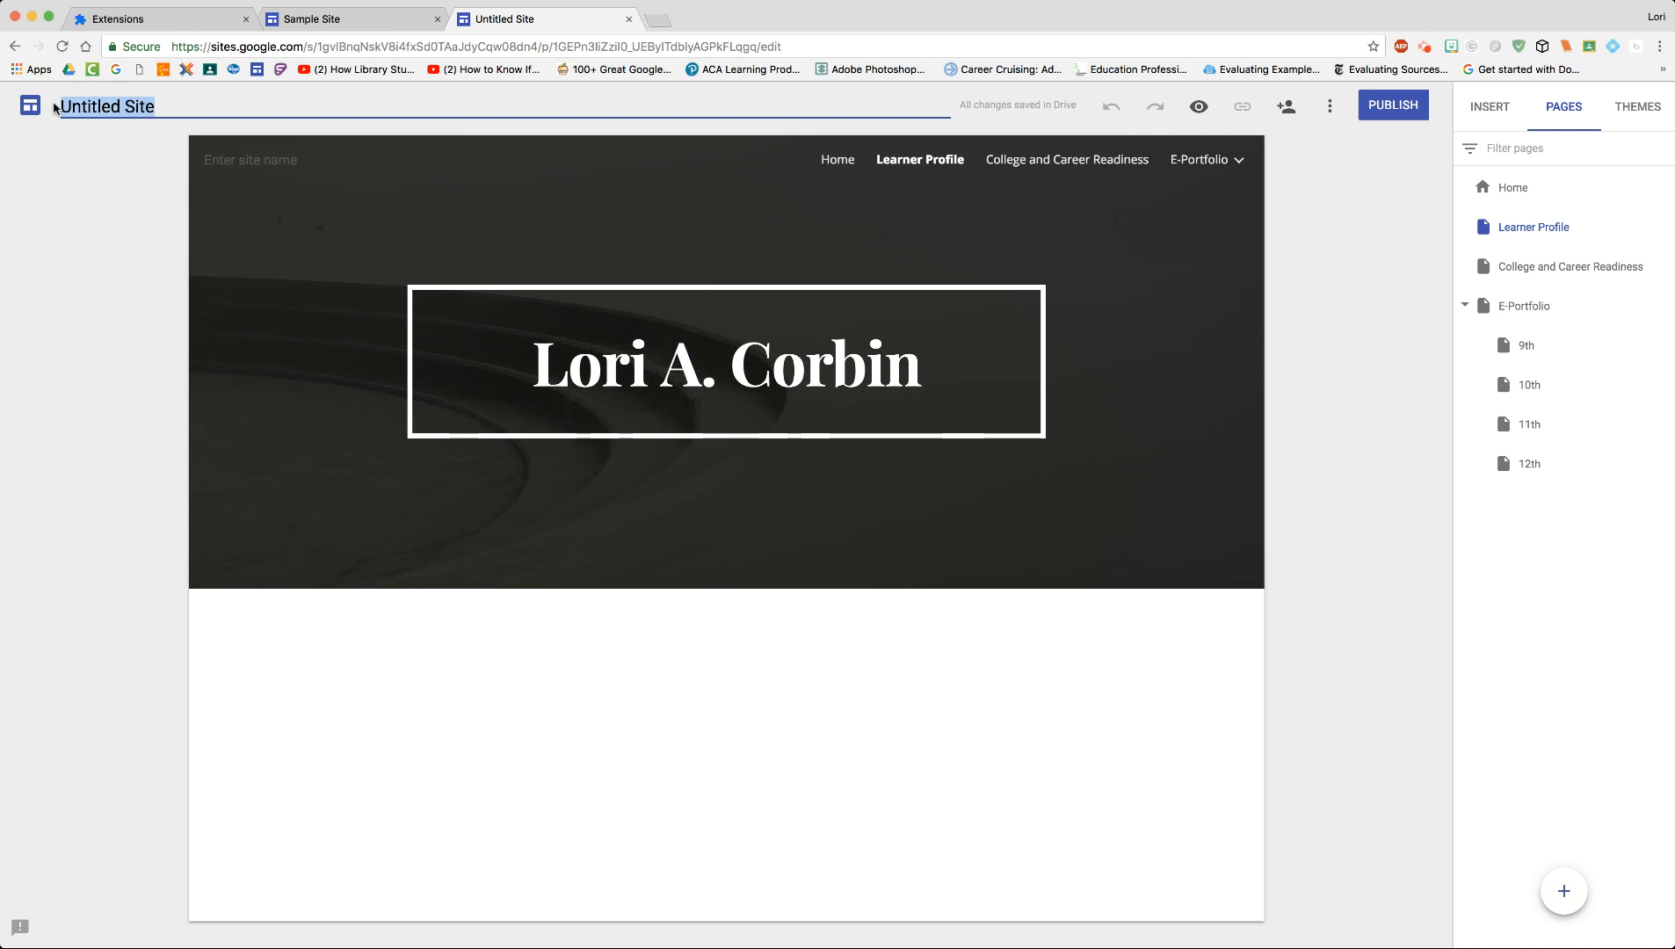
{"action": "type", "text": "Lori "}
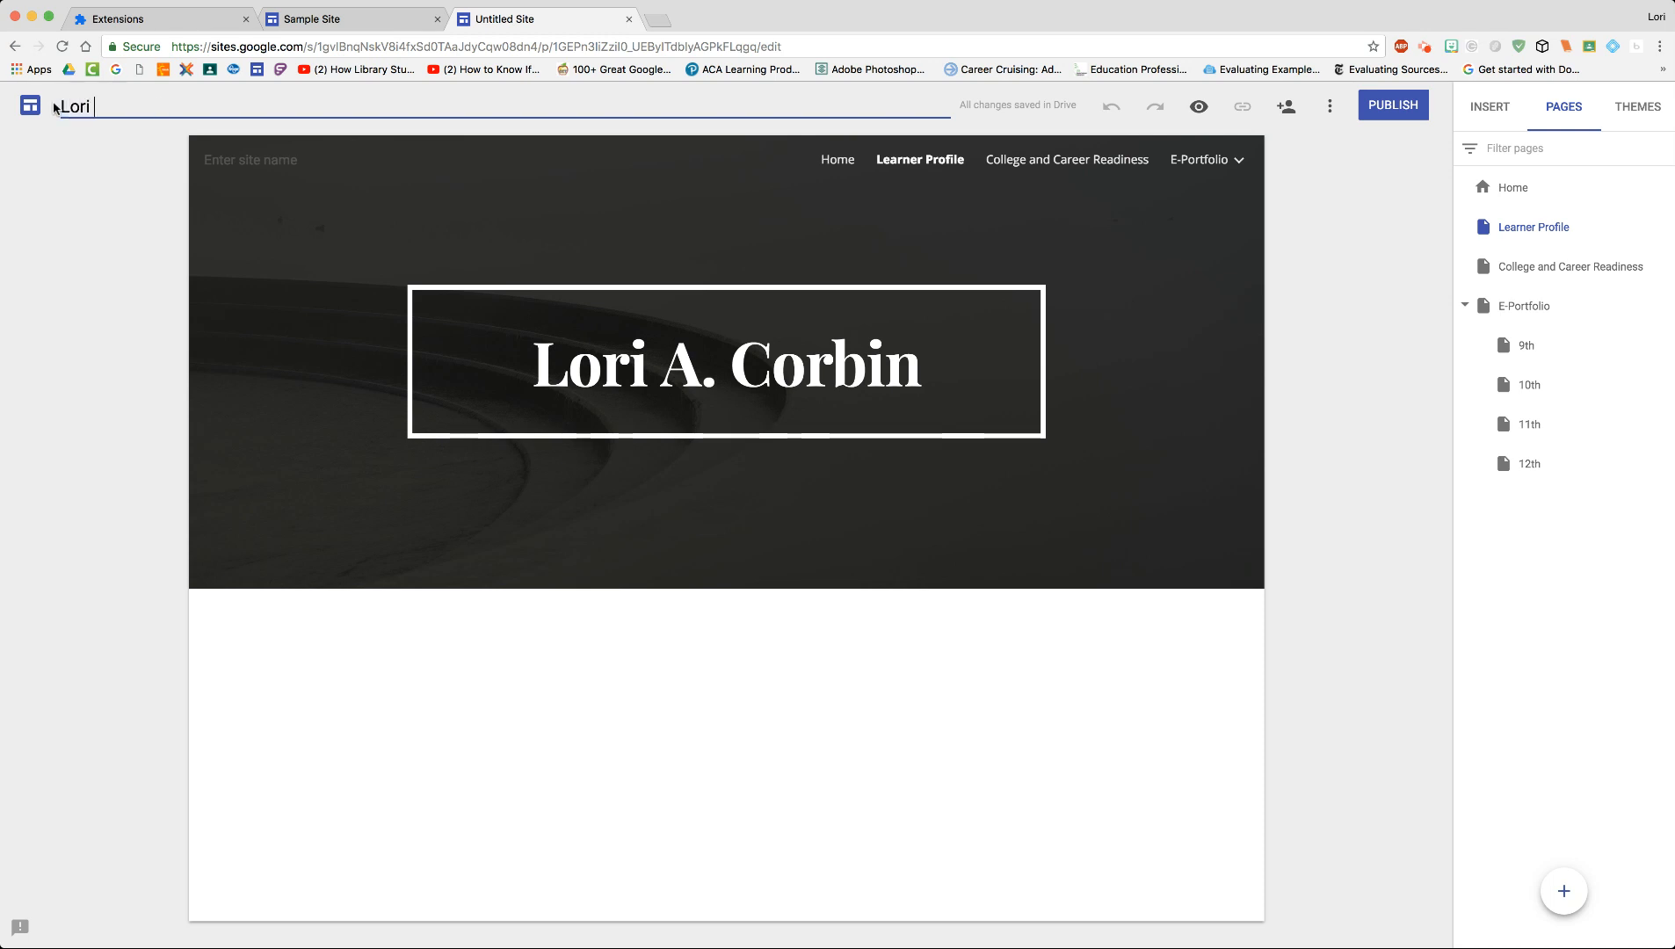
{"action": "type", "text": "Corbin"}
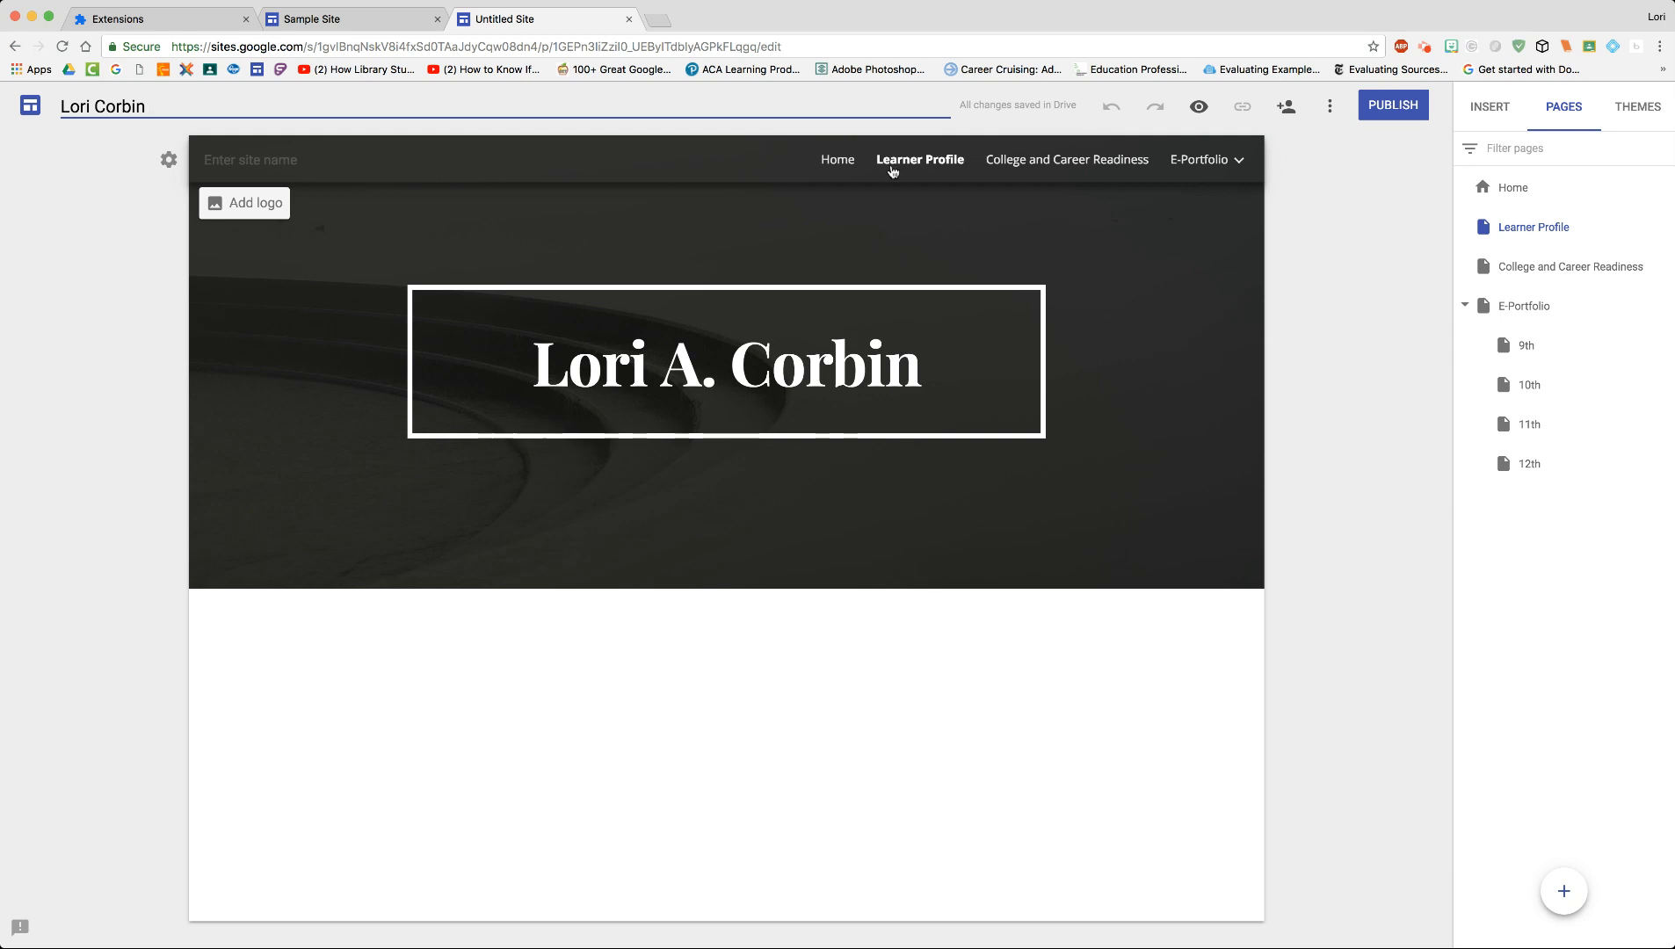
{"action": "left_click", "coordinate": [832, 166]}
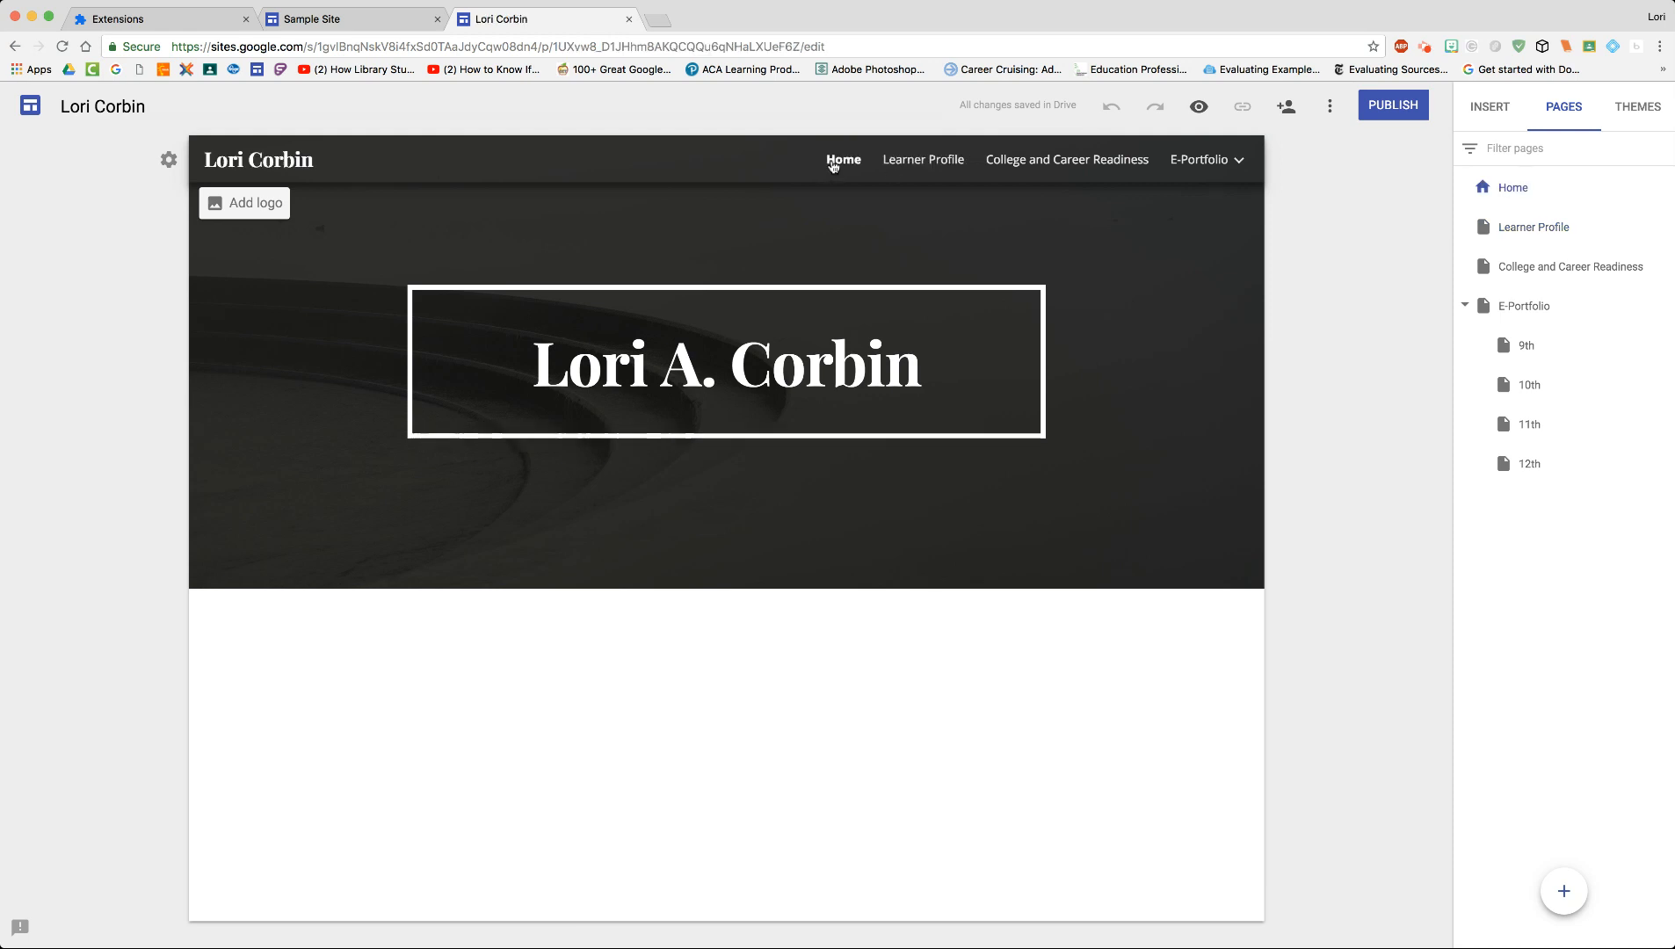